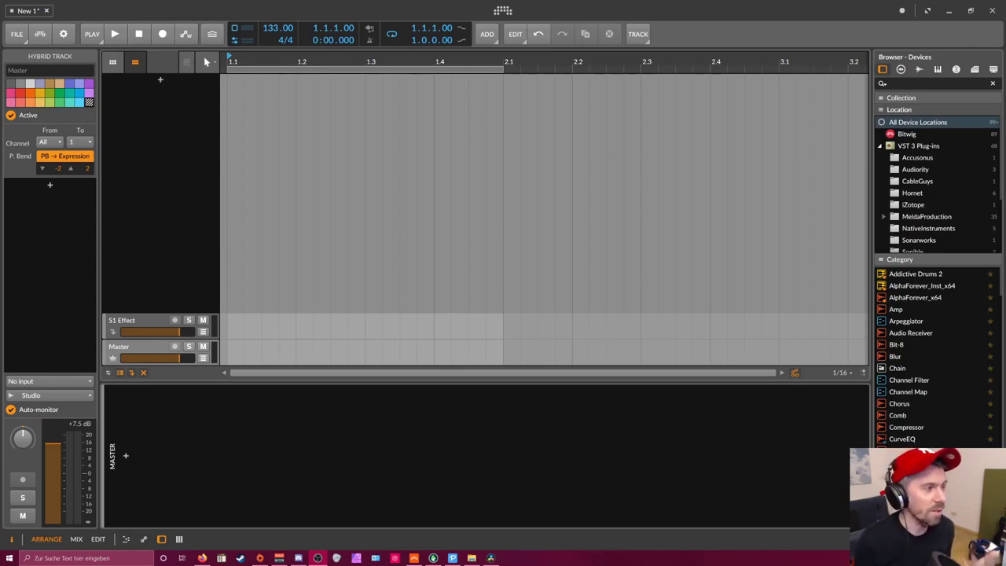
Add an instrument track loaded with the Phase-4 synth.
{"action": "left_click", "coordinate": [162, 80]}
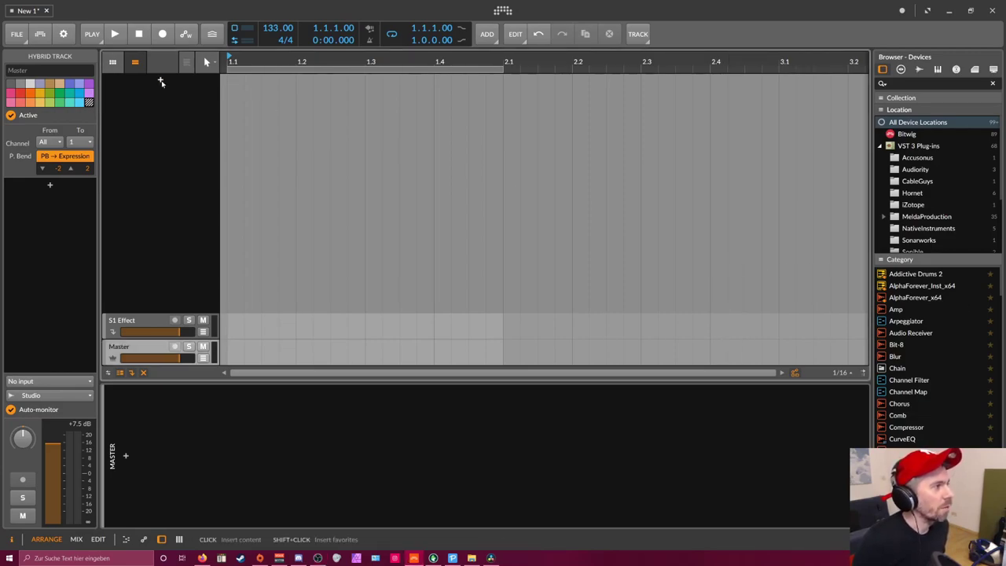
{"action": "type", "text": "pha"}
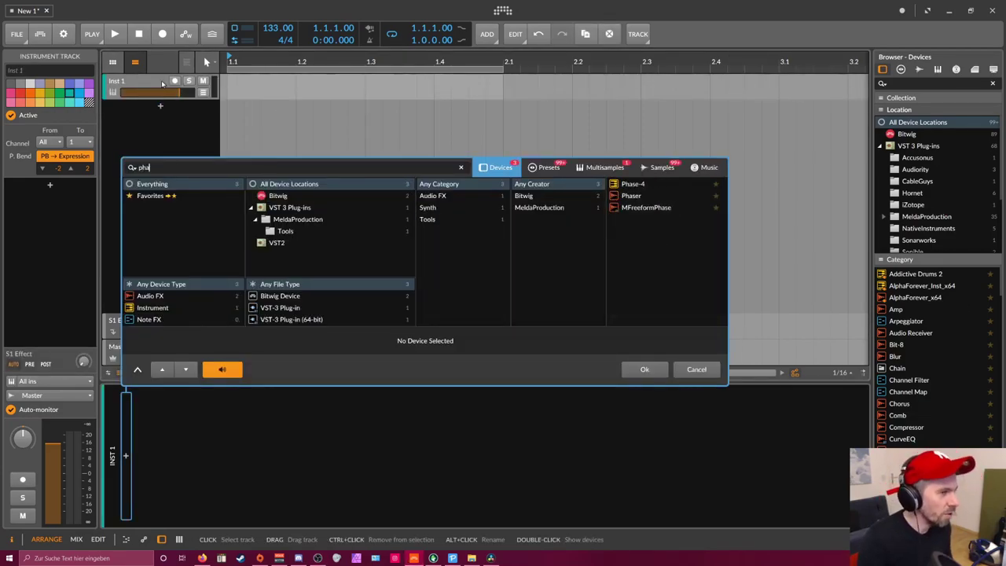
{"action": "key", "text": "Return"}
Create a one-bar clip at the start of the Phase-4 track and open it for note editing, with the loop length at 0.2.0.00.
{"action": "left_click_drag", "start_coordinate": [366, 56], "coordinate": [366, 55]}
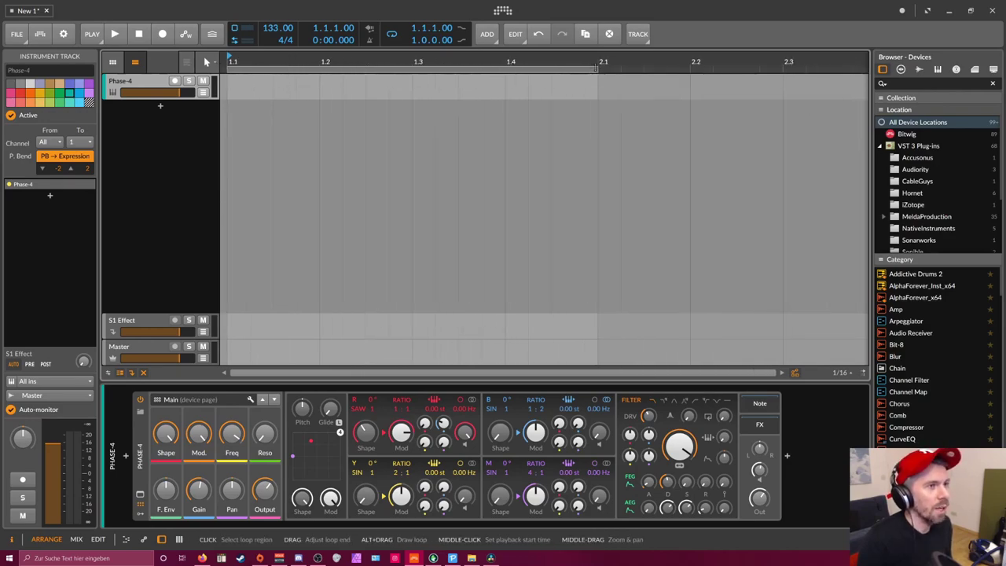
{"action": "left_click_drag", "start_coordinate": [230, 69], "coordinate": [319, 69]}
{"action": "scroll", "coordinate": [260, 82], "scroll_direction": "up", "scroll_amount": 3}
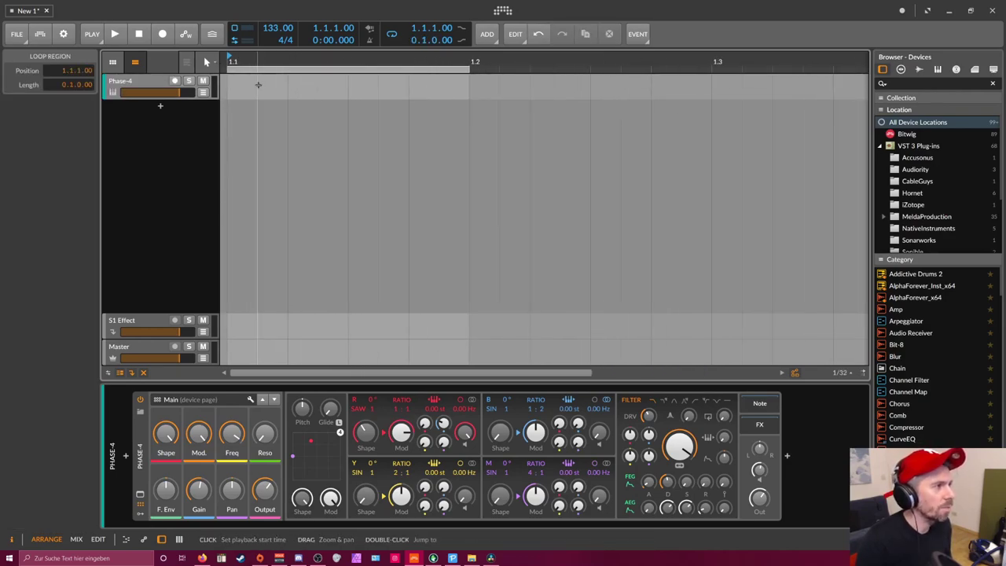
{"action": "double_click", "coordinate": [259, 80]}
{"action": "scroll", "coordinate": [291, 78], "scroll_direction": "down", "scroll_amount": 3}
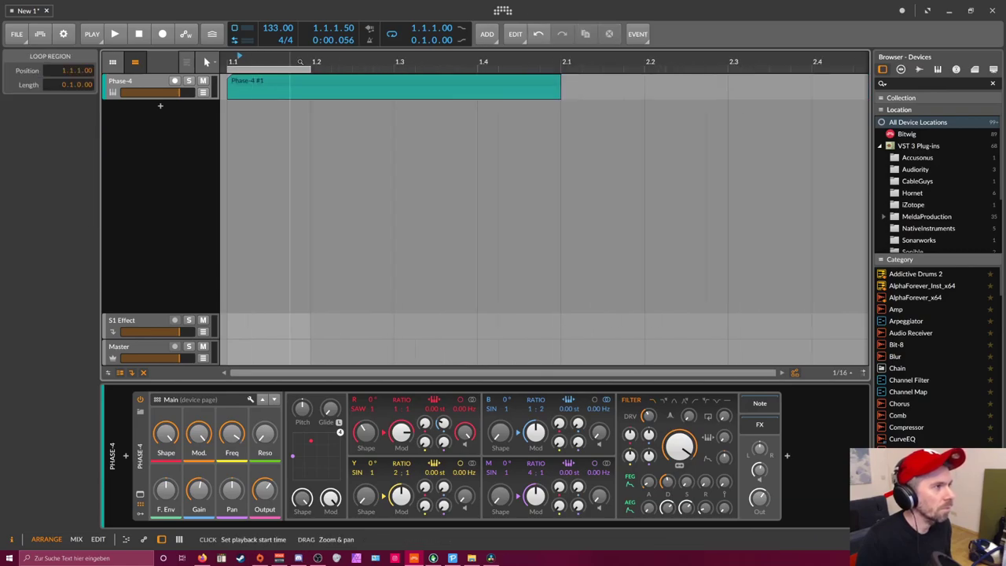
{"action": "left_click_drag", "start_coordinate": [316, 69], "coordinate": [401, 70]}
{"action": "double_click", "coordinate": [371, 80]}
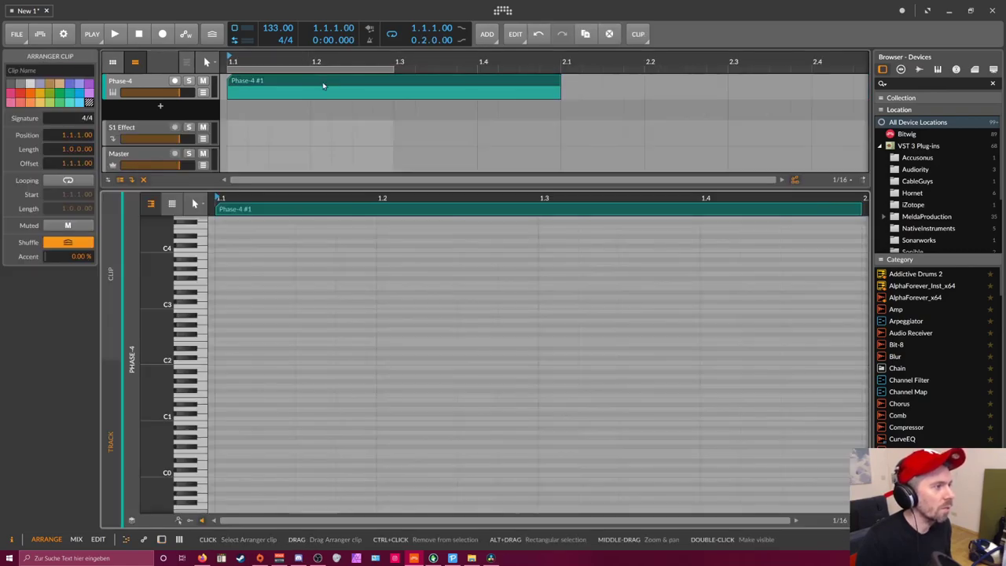
Draw an F1 note at the clip's start, lengthen it to 0.1.2.00 and duplicate it directly behind.
{"action": "left_click_drag", "start_coordinate": [199, 417], "coordinate": [372, 399]}
{"action": "double_click", "coordinate": [228, 396]}
{"action": "key", "text": "minus"}
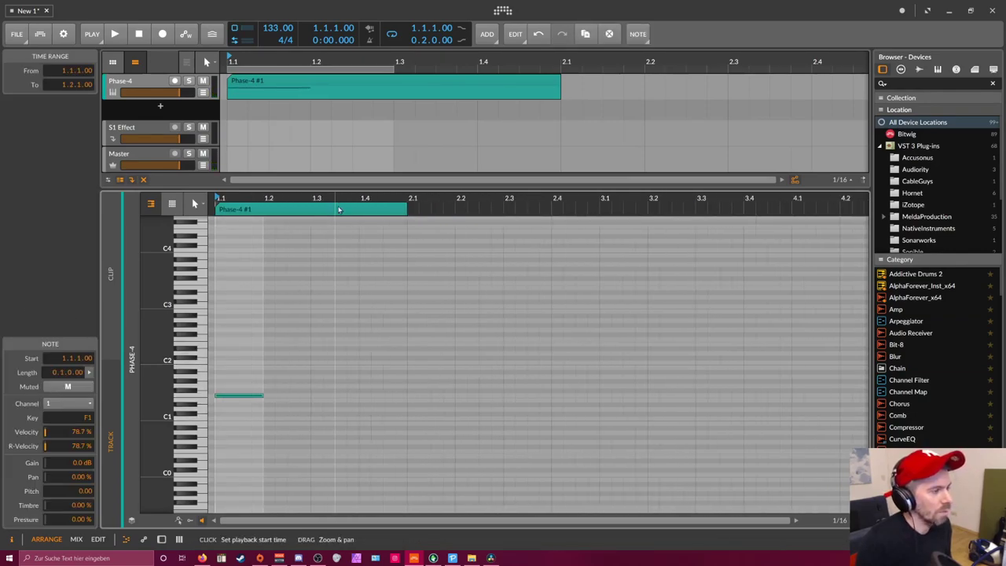
{"action": "left_click", "coordinate": [264, 396]}
{"action": "mouse_move", "coordinate": [262, 397]}
{"action": "left_mouse_down"}
{"action": "mouse_move", "coordinate": [288, 397]}
{"action": "mouse_move", "coordinate": [276, 404]}
{"action": "mouse_move", "coordinate": [275, 388]}
{"action": "left_mouse_up"}
{"action": "key", "text": "ctrl+d"}
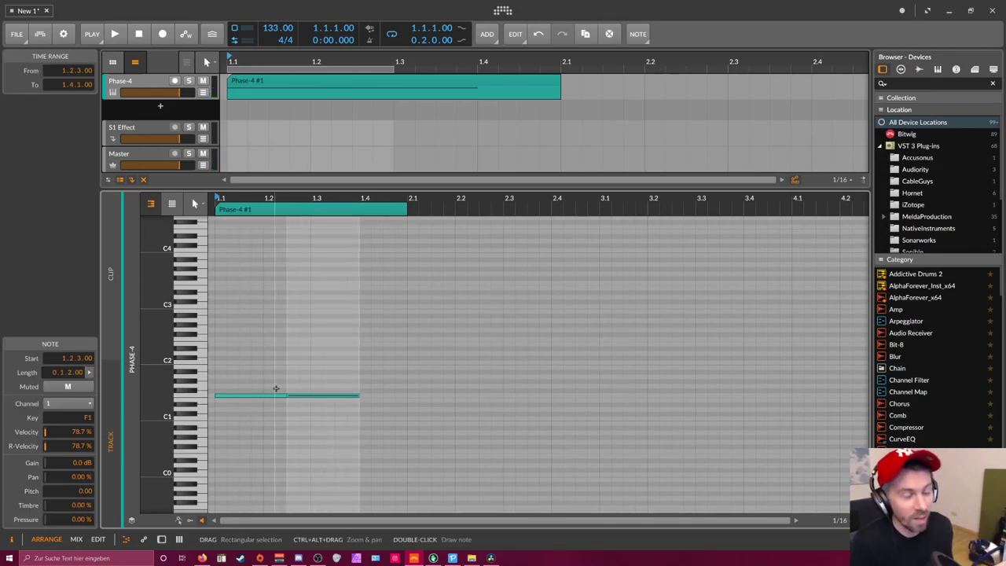
Add a third F1 note that fills the clip's last beat, from 1.4 to 2.1.
{"action": "left_click", "coordinate": [314, 382]}
{"action": "left_click", "coordinate": [341, 395]}
{"action": "key", "text": "ctrl+d"}
{"action": "left_click", "coordinate": [597, 314]}
{"action": "left_click", "coordinate": [372, 393]}
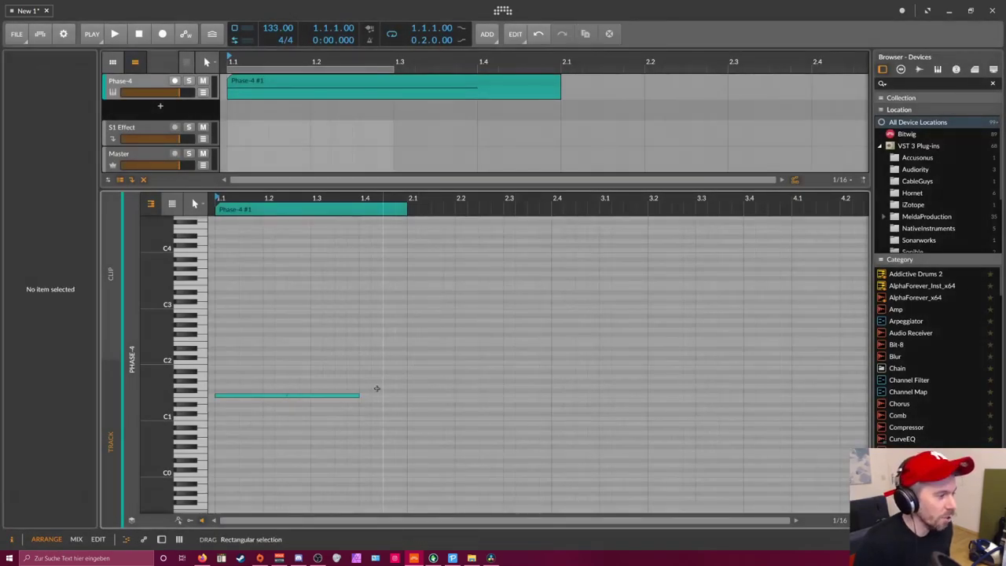
{"action": "left_click_drag", "start_coordinate": [367, 394], "coordinate": [406, 395]}
Extend the arranger loop to the full bar at 1.0.0.00 and show the track's device chain.
{"action": "scroll", "coordinate": [232, 118], "scroll_direction": "down", "scroll_amount": 2}
{"action": "left_click_drag", "start_coordinate": [227, 69], "coordinate": [486, 71]}
{"action": "key", "text": "d"}
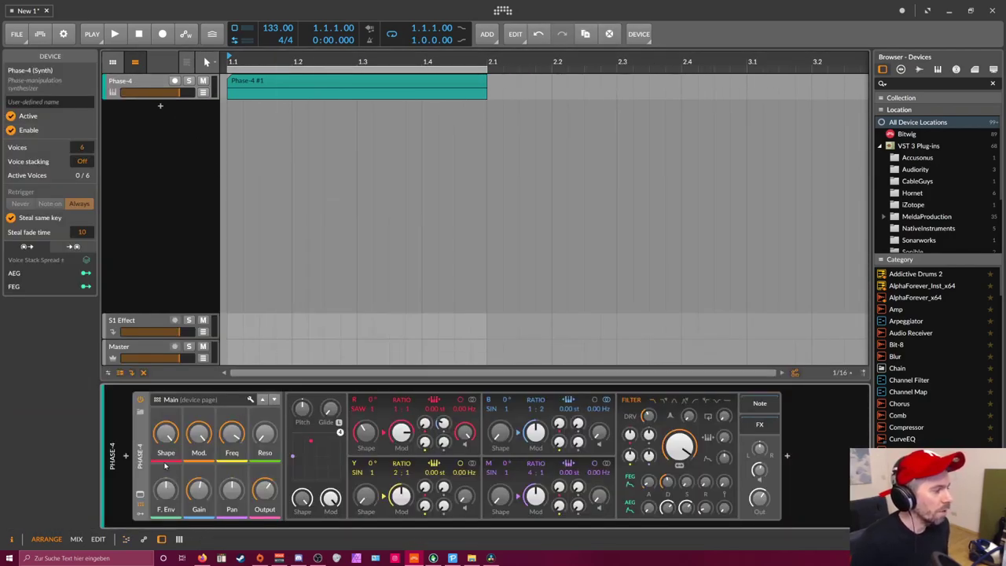
Reveal Phase-4's modulator slots and add a Macro modulator in the first one.
{"action": "left_click", "coordinate": [140, 494]}
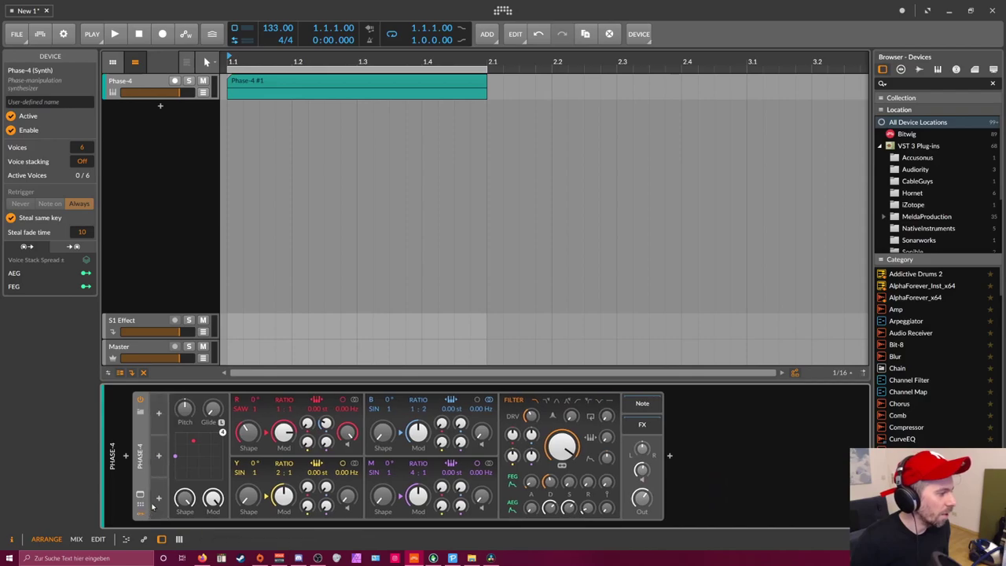
{"action": "left_click", "coordinate": [159, 415]}
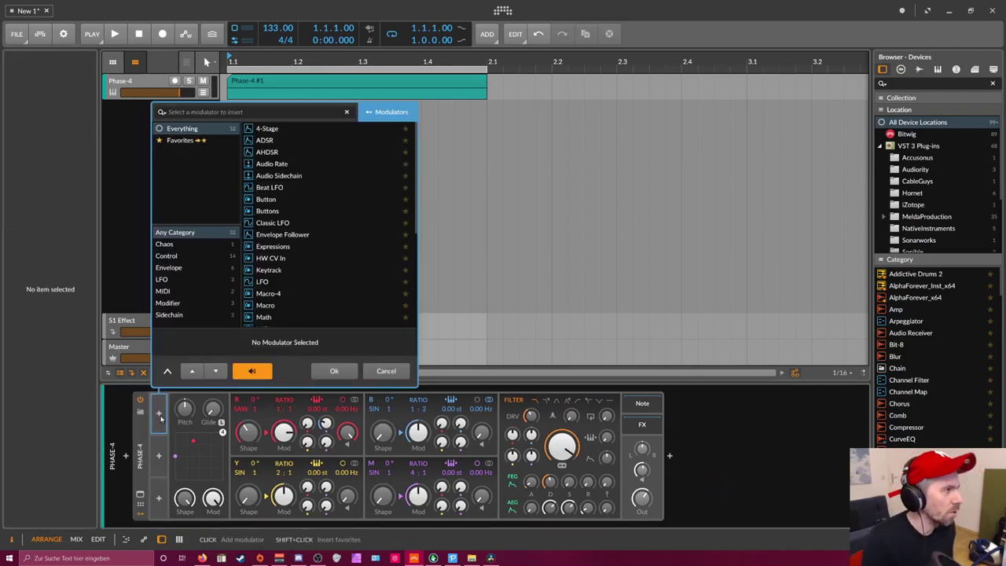
{"action": "type", "text": "macro"}
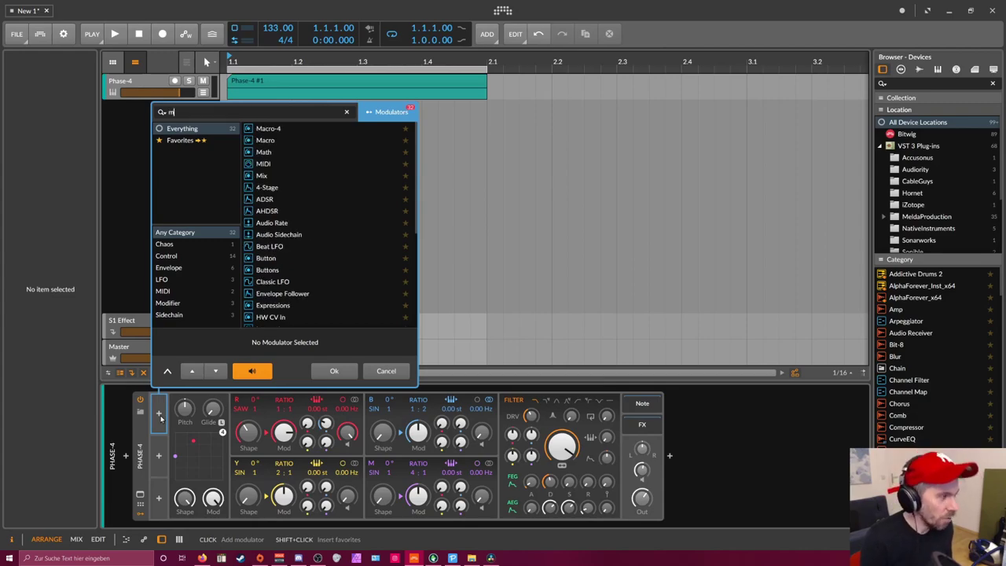
{"action": "key", "text": "Down"}
{"action": "key", "text": "Return"}
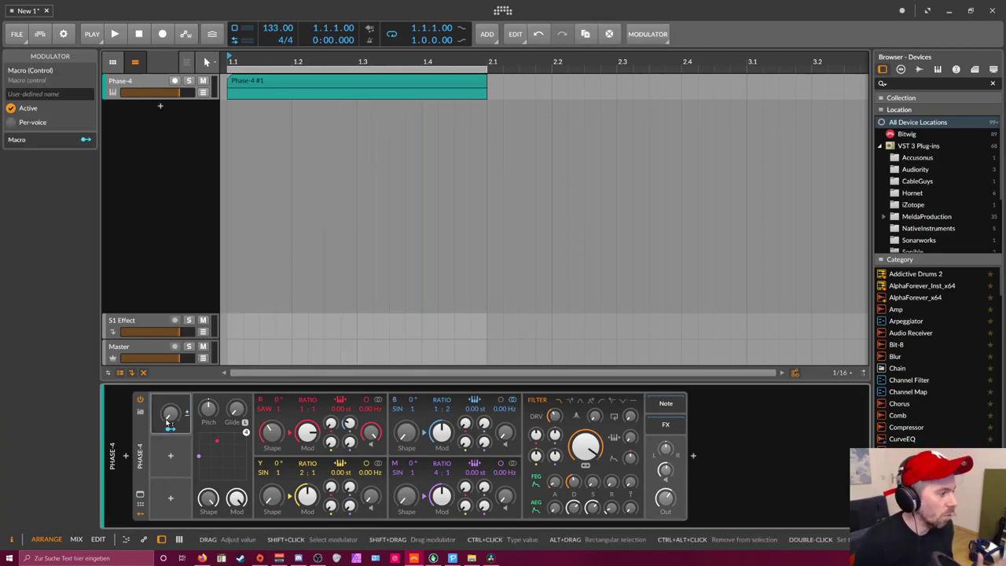
{"action": "left_click_drag", "start_coordinate": [168, 422], "coordinate": [174, 419]}
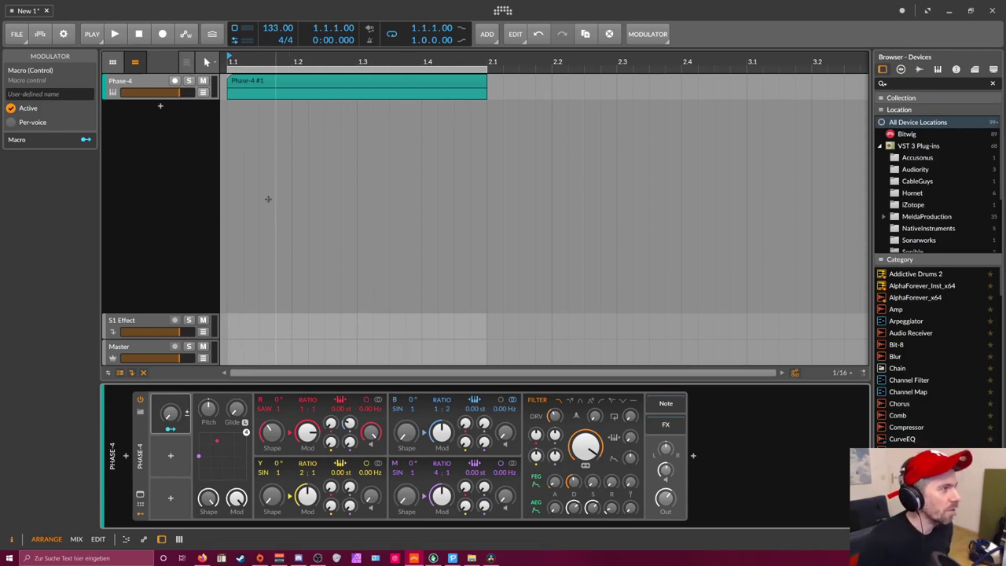
Audition the loop while turning the R oscillator's Shape fully down, lowering its Mod amount and setting its algorithm to SIN.
{"action": "scroll", "coordinate": [234, 69], "scroll_direction": "down", "scroll_amount": 1}
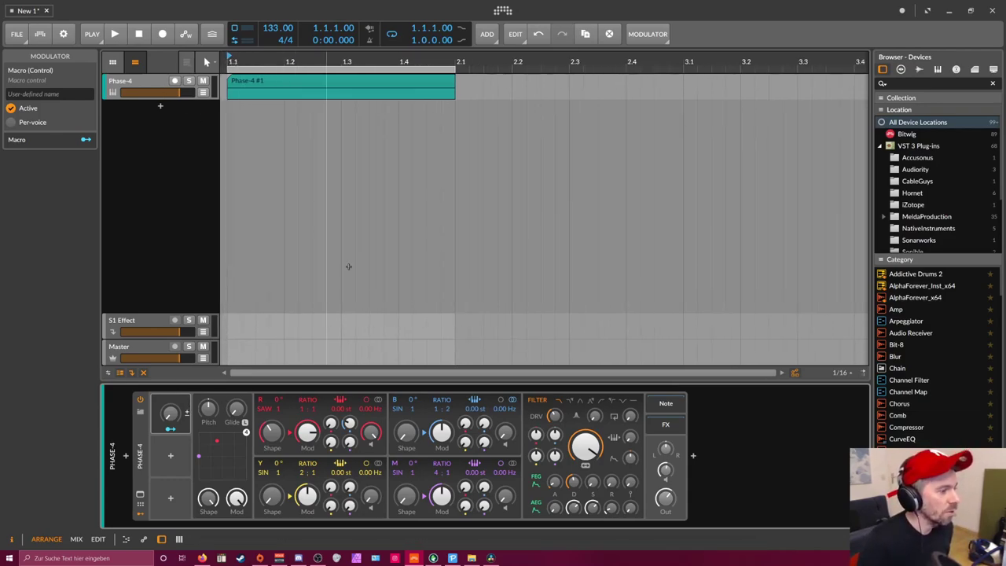
{"action": "key", "text": "space"}
{"action": "key", "text": "space"}
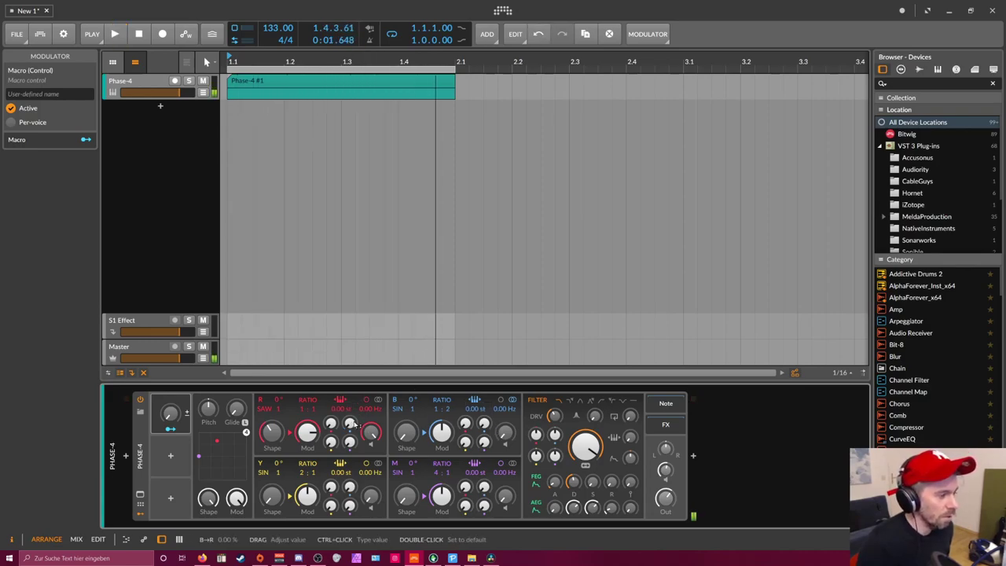
{"action": "key", "text": "space"}
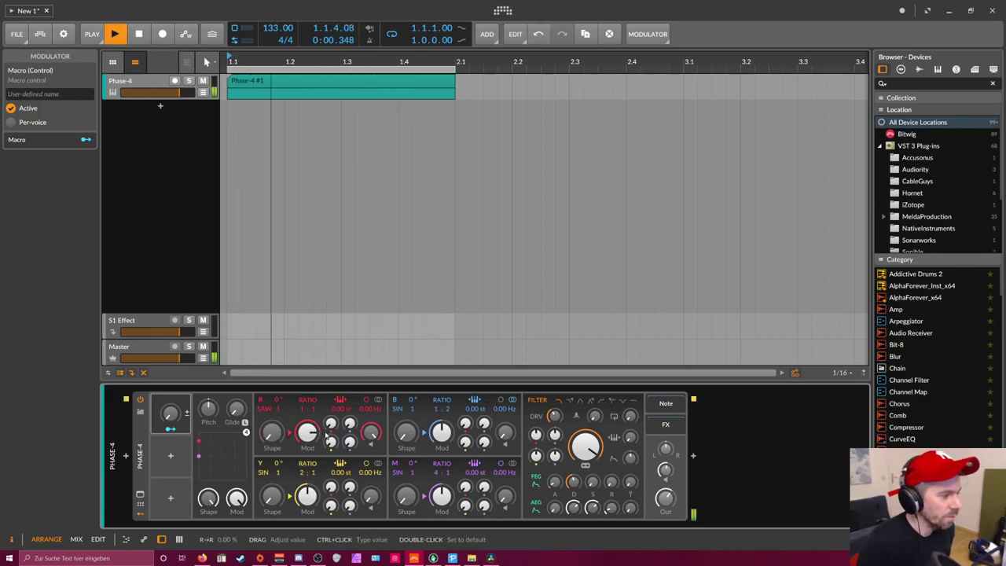
{"action": "key", "text": "space"}
{"action": "key", "text": "space"}
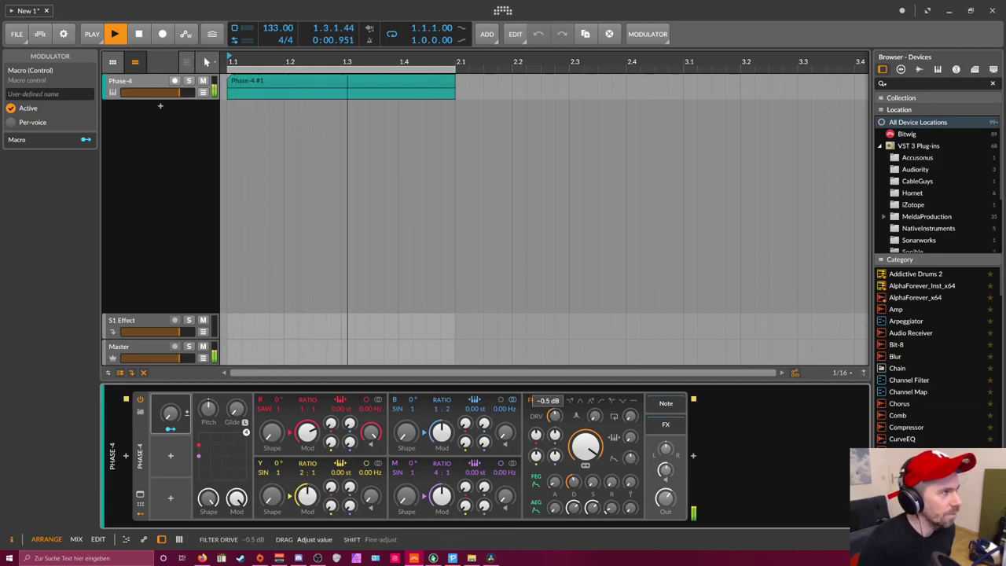
{"action": "key", "text": "space"}
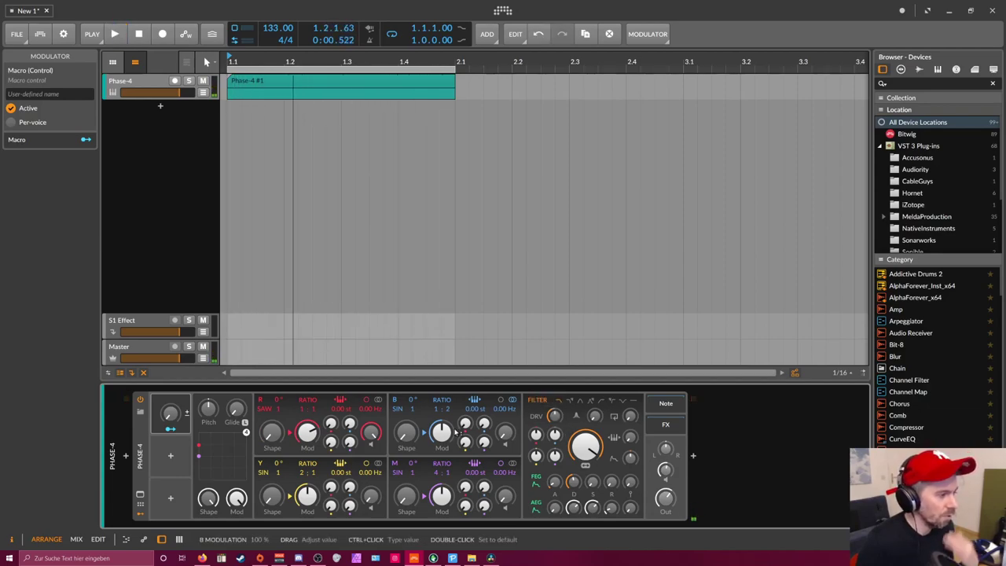
{"action": "key", "text": "space"}
{"action": "key", "text": "space"}
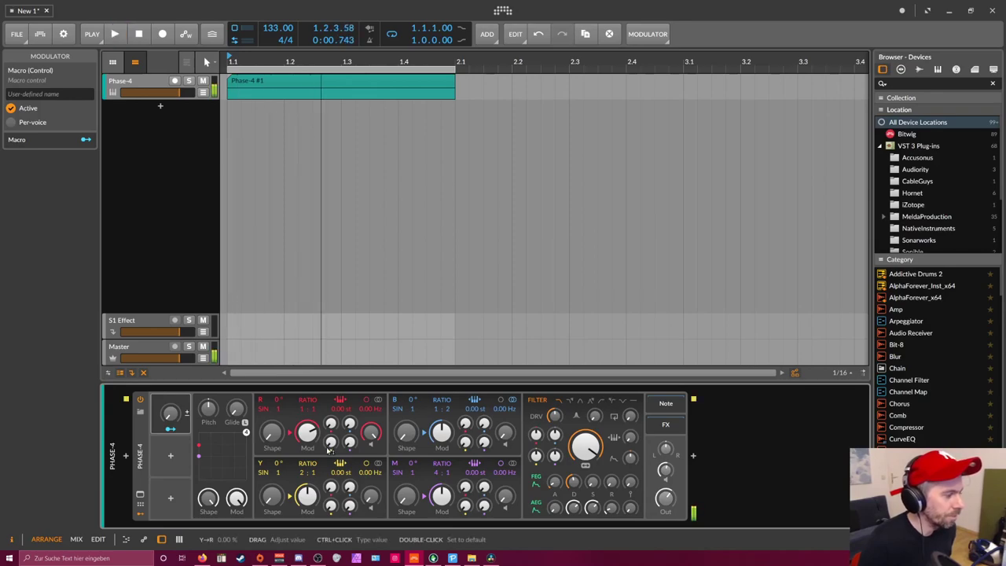
Set the Macro to 100 % and map it to the B→R phase modulation with an amount of 0.323 during playback.
{"action": "left_click", "coordinate": [170, 428]}
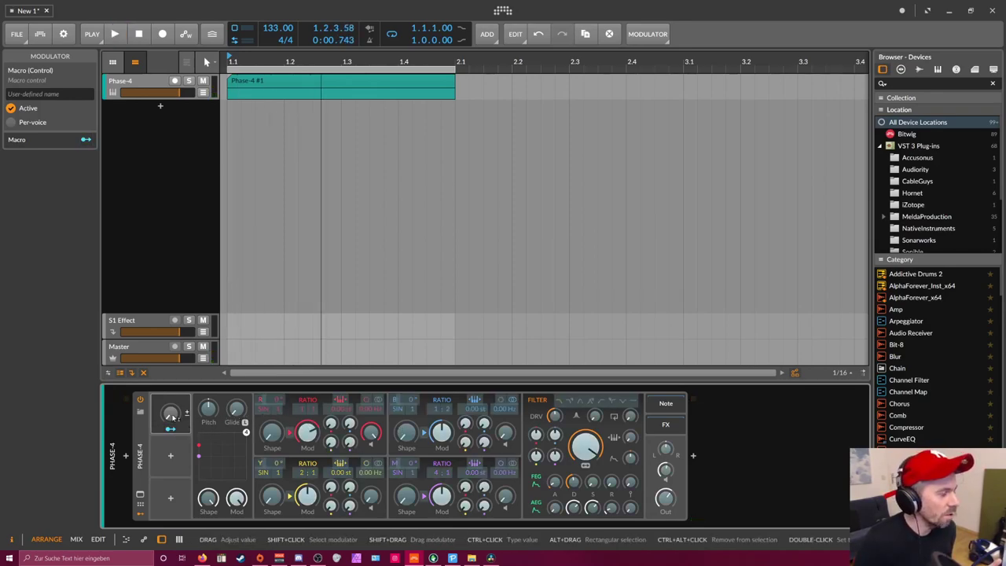
{"action": "mouse_move", "coordinate": [169, 414]}
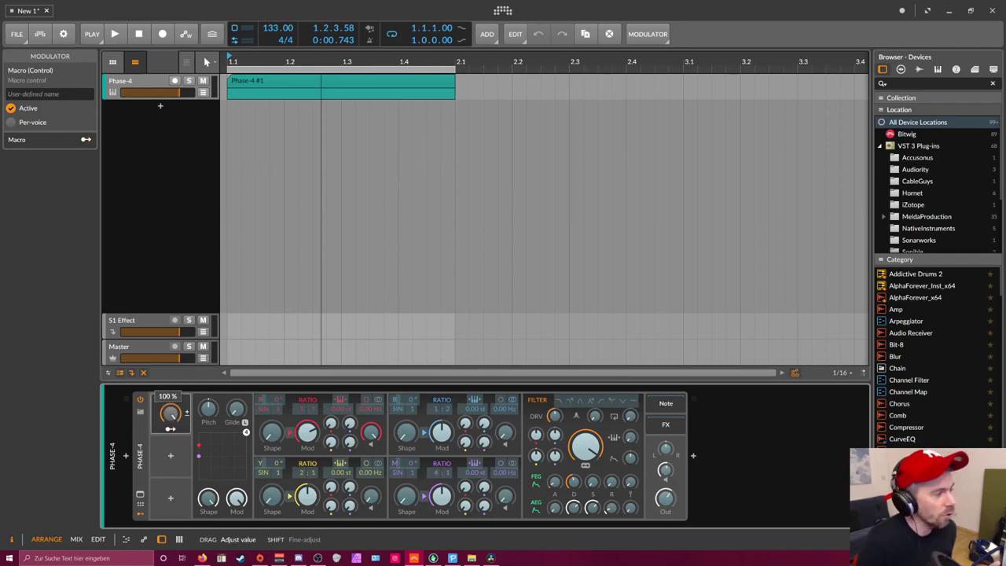
{"action": "left_click", "coordinate": [172, 425]}
{"action": "left_click", "coordinate": [171, 426]}
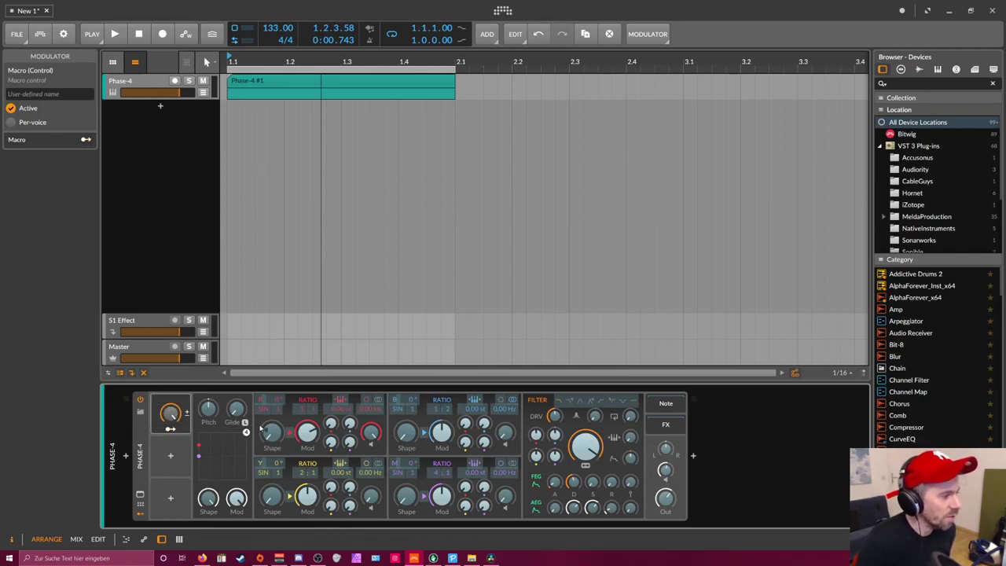
{"action": "key", "text": "space"}
{"action": "left_click_drag", "start_coordinate": [348, 425], "coordinate": [349, 414]}
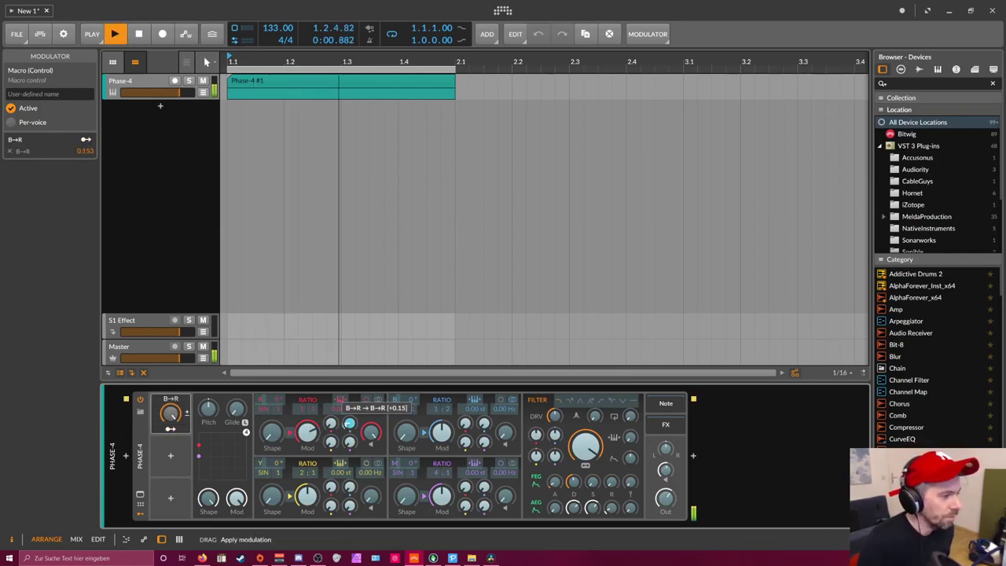
{"action": "key", "text": "space"}
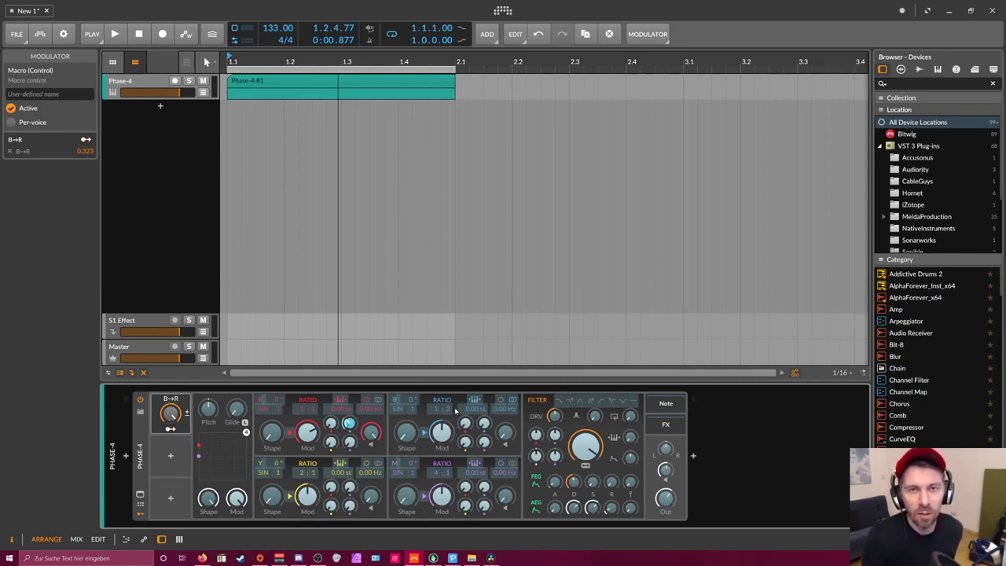
Map the Macro to the B oscillator's Shape by 0.303 and its Pitch by 0.673 while the loop plays.
{"action": "key", "text": "space"}
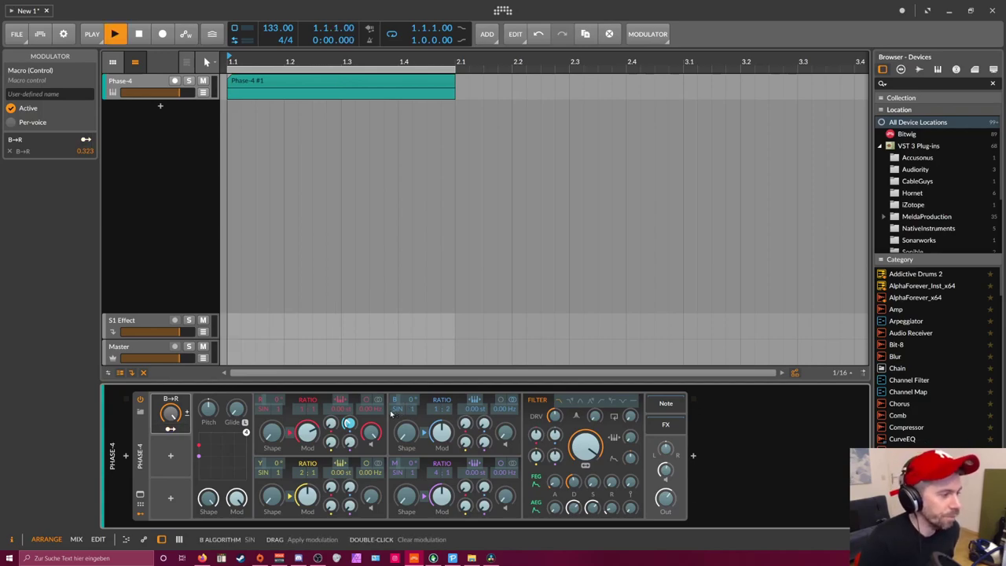
{"action": "left_click_drag", "start_coordinate": [405, 432], "coordinate": [406, 412]}
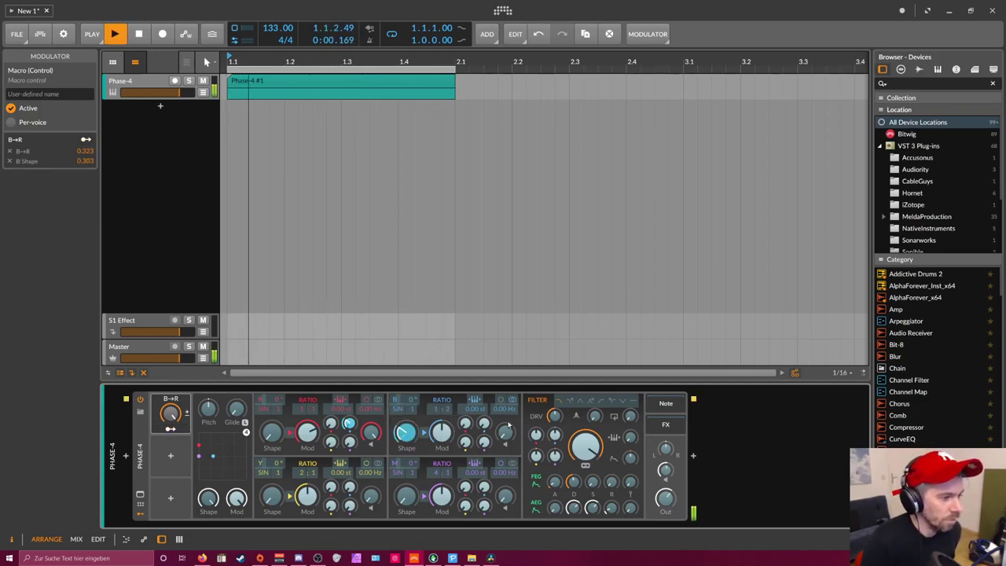
{"action": "left_click_drag", "start_coordinate": [475, 408], "coordinate": [474, 376]}
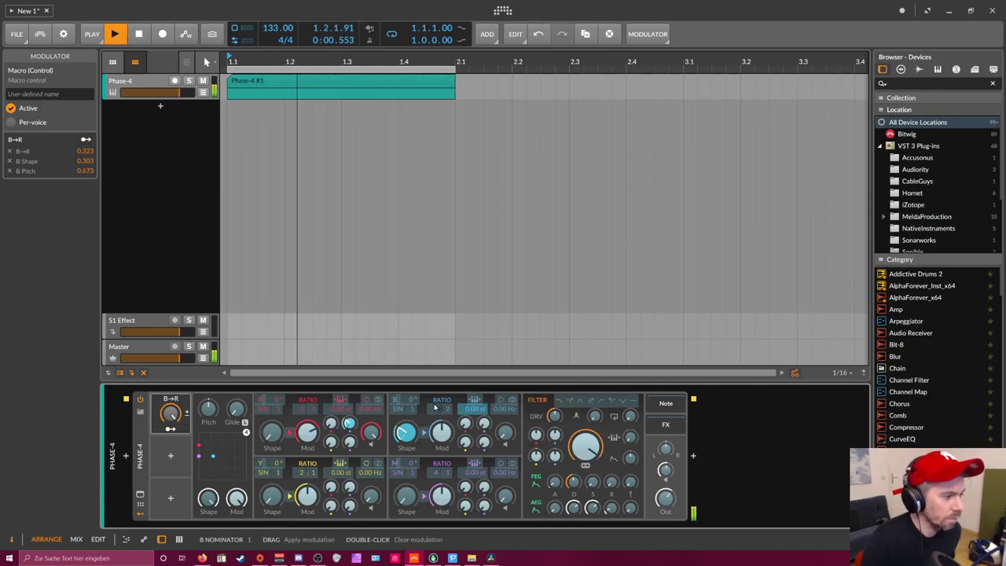
Try mapping the Macro to the B Nominator by 1.200 and the R Denominator by 0.867, and undo both mappings.
{"action": "left_click_drag", "start_coordinate": [437, 409], "coordinate": [438, 399]}
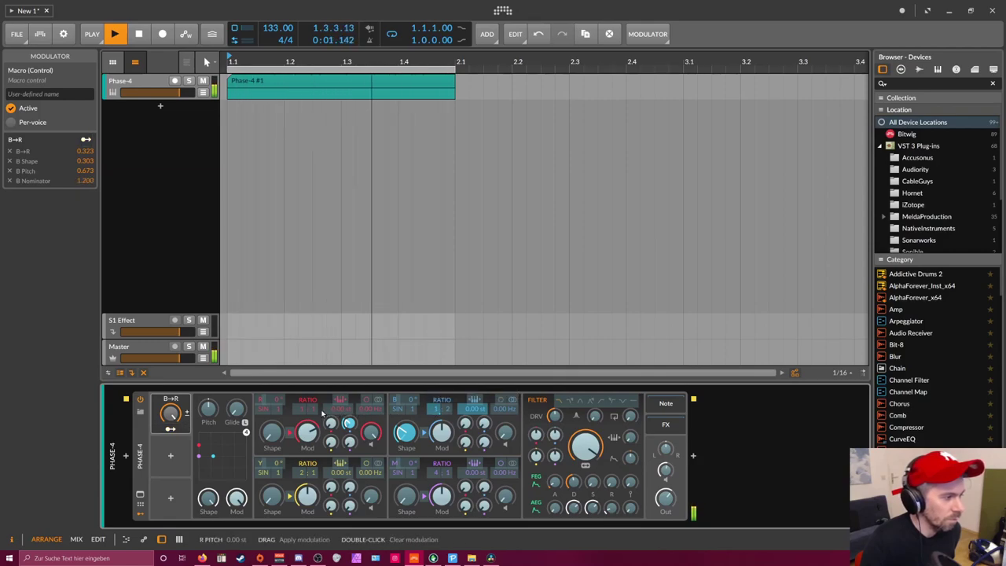
{"action": "left_click_drag", "start_coordinate": [313, 408], "coordinate": [313, 403]}
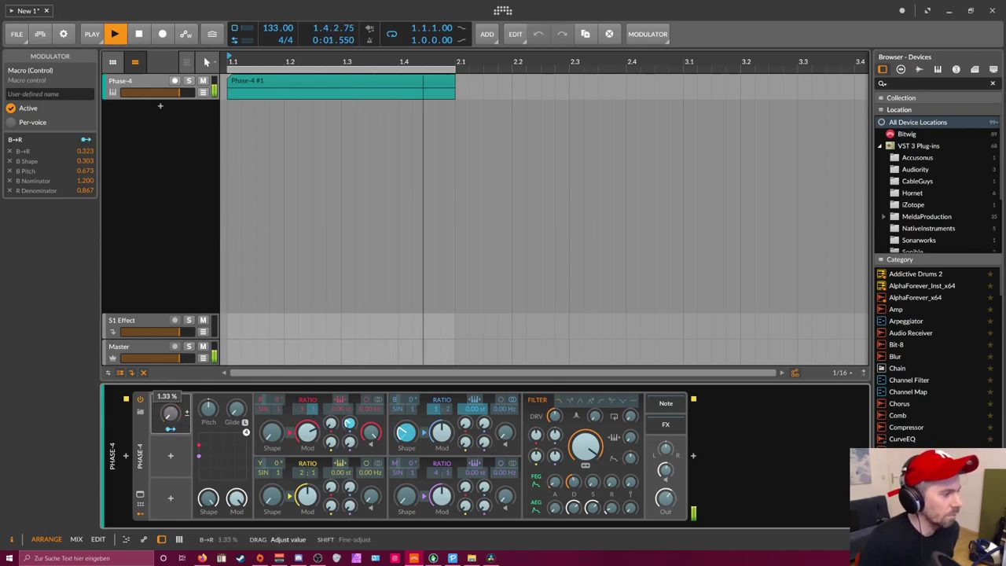
{"action": "key", "text": "space"}
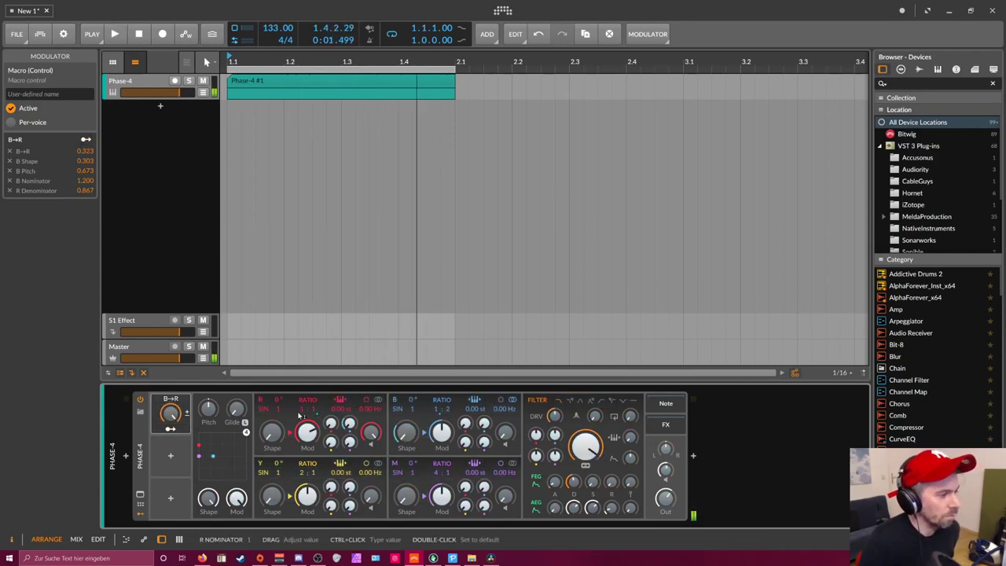
{"action": "key", "text": "ctrl+z"}
{"action": "key", "text": "ctrl+z"}
Set the R oscillator's ratio to 1:2 and the B oscillator's ratio to 2:1, auditioning the loop.
{"action": "key", "text": "space"}
{"action": "key", "text": "space"}
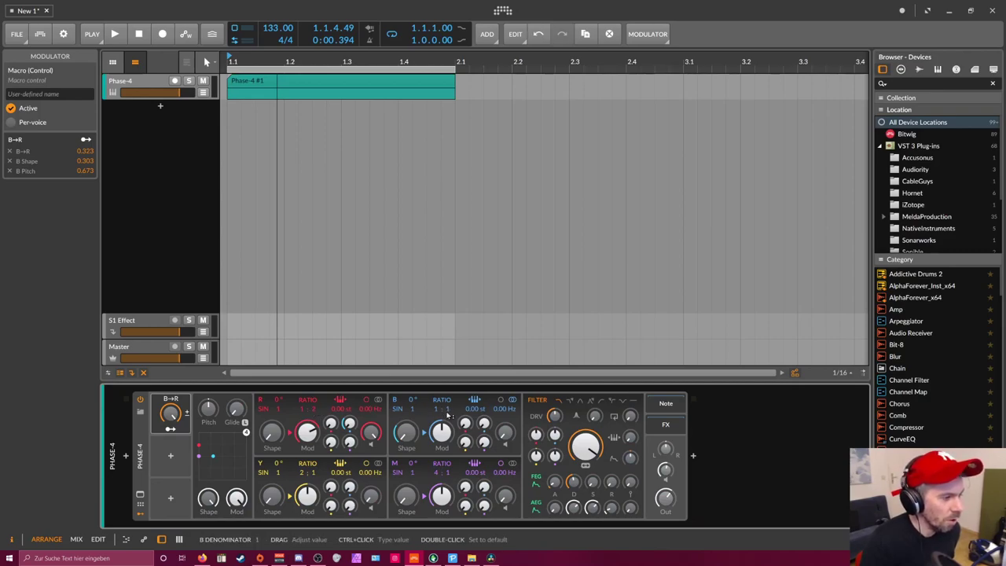
{"action": "scroll", "coordinate": [446, 416], "scroll_direction": "up", "scroll_amount": 1}
Audition the loop while sweeping the Macro, and change its modulation amounts to 0.287 for B Pitch and 0.437 for B Shape.
{"action": "key", "text": "space"}
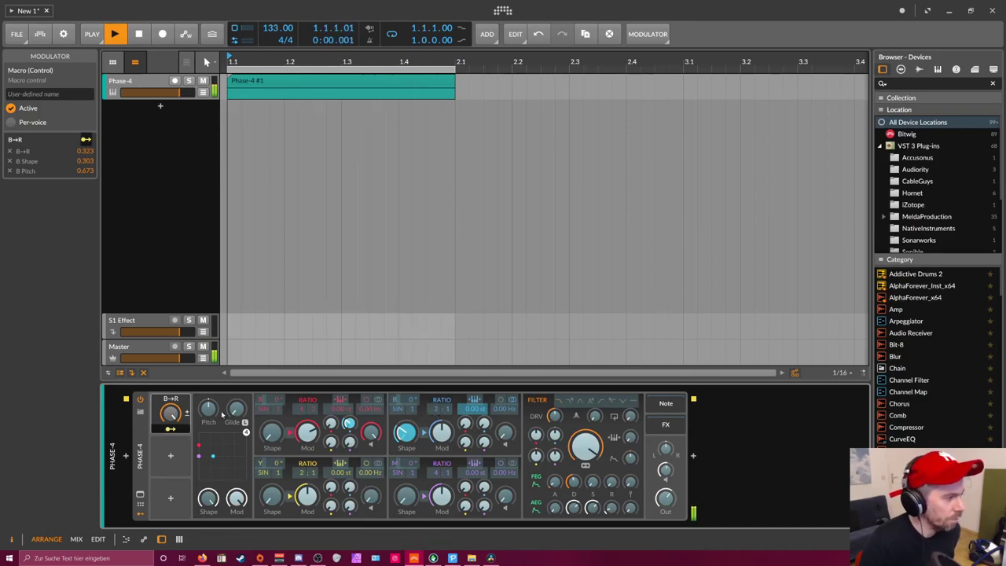
{"action": "key", "text": "space"}
{"action": "mouse_move", "coordinate": [170, 412]}
{"action": "key", "text": "space"}
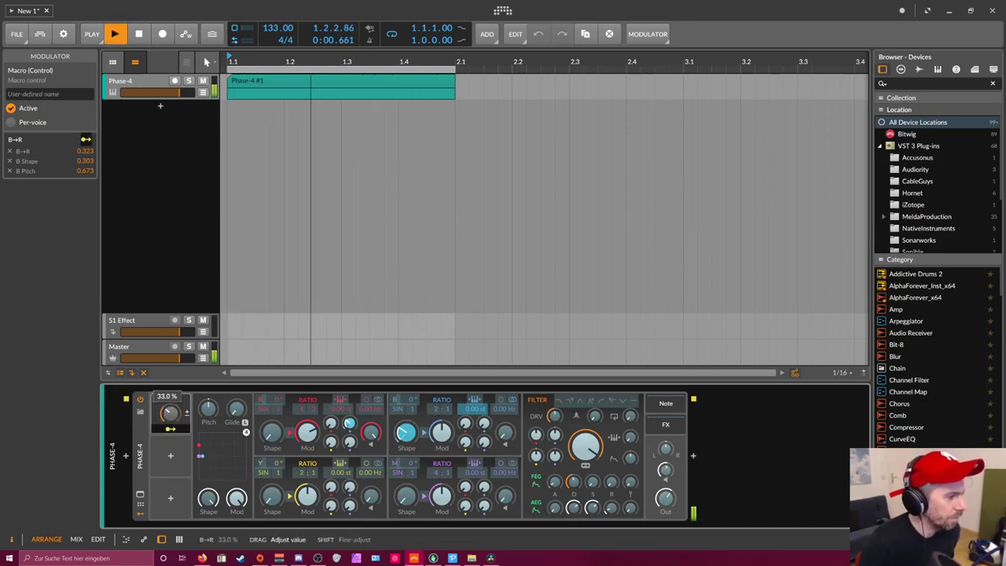
{"action": "left_click_drag", "start_coordinate": [474, 409], "coordinate": [474, 434]}
{"action": "left_click_drag", "start_coordinate": [406, 431], "coordinate": [406, 422]}
Map the Macro to Y→B by 0.267, to Y Modulation by 0.927 and to Y→Y by 1.000.
{"action": "left_click_drag", "start_coordinate": [464, 442], "coordinate": [465, 439]}
{"action": "left_click_drag", "start_coordinate": [307, 495], "coordinate": [331, 492]}
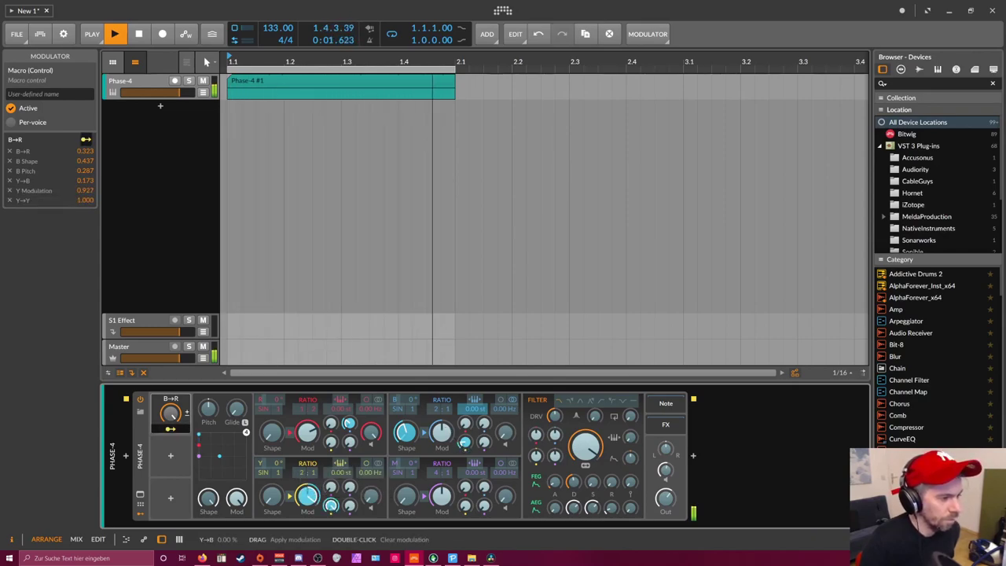
{"action": "left_click_drag", "start_coordinate": [464, 445], "coordinate": [464, 440]}
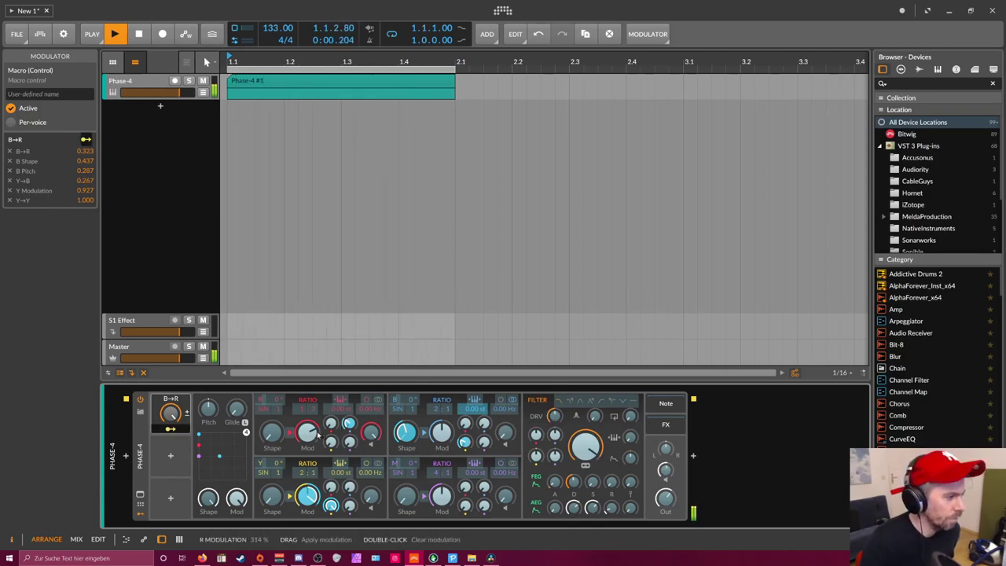
Map the Macro to R Shape by 0.360, set its B Pitch amount to 0.467, and sweep the Macro down to zero during playback.
{"action": "left_click_drag", "start_coordinate": [318, 435], "coordinate": [272, 423]}
{"action": "left_click_drag", "start_coordinate": [492, 411], "coordinate": [492, 438]}
{"action": "mouse_move", "coordinate": [170, 411]}
{"action": "left_click_drag", "start_coordinate": [171, 411], "coordinate": [170, 464]}
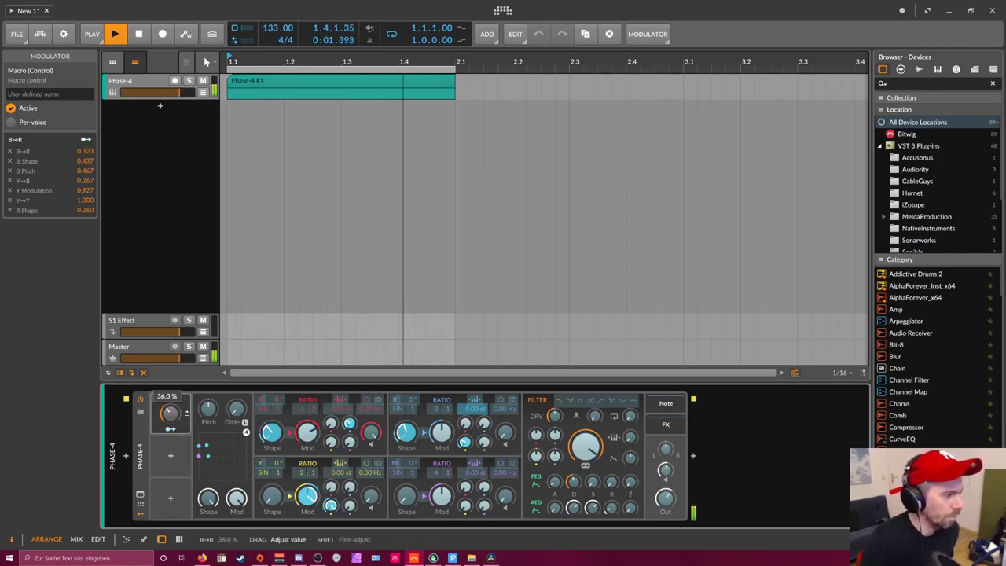
{"action": "key", "text": "space"}
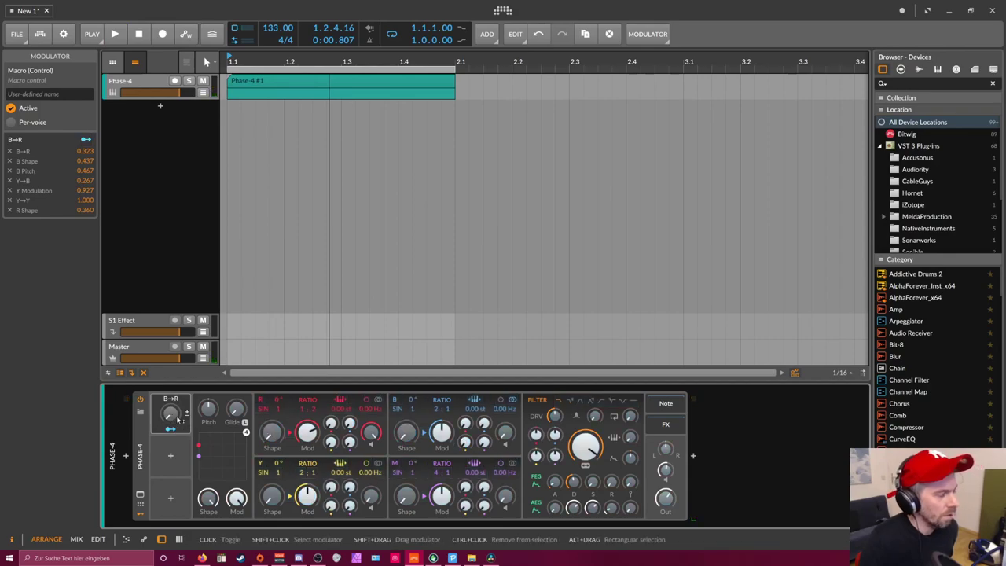
Rename the Macro modulator as Intensity.
{"action": "double_click", "coordinate": [160, 398]}
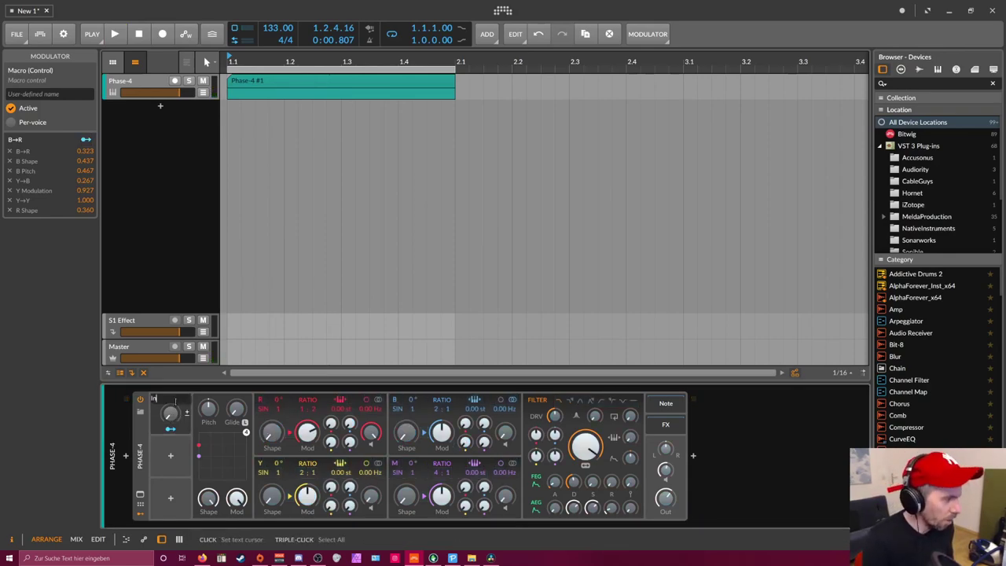
{"action": "type", "text": "Intensity"}
{"action": "key", "text": "Return"}
Show the Intensity automation lane under the Phase-4 track and draw three ramps from 0 % up to peaks at 1.2, 1.4 and 2.1.
{"action": "left_click", "coordinate": [202, 93]}
{"action": "left_click", "coordinate": [173, 110]}
{"action": "left_click", "coordinate": [137, 149]}
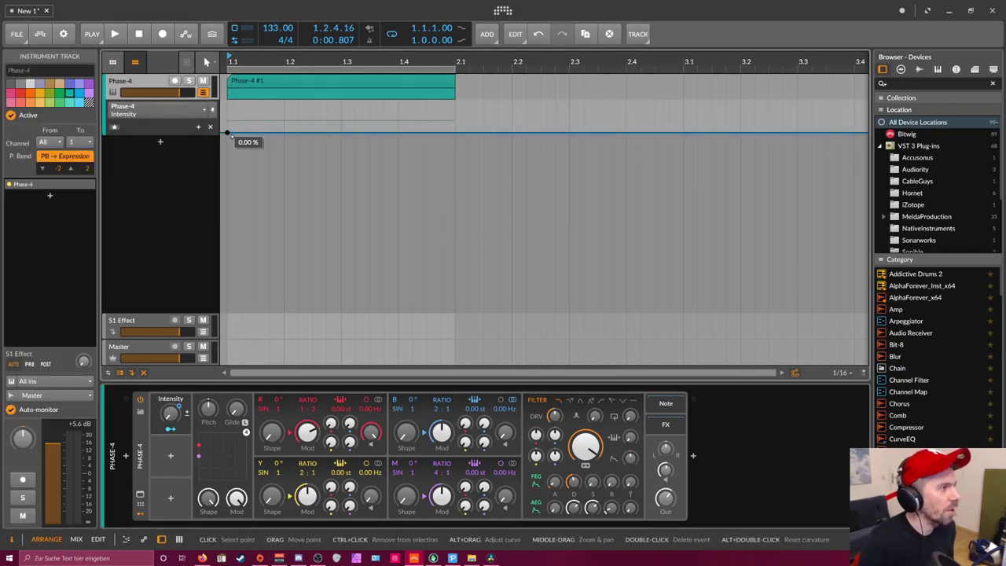
{"action": "left_click_drag", "start_coordinate": [283, 133], "coordinate": [454, 102]}
Audition the automated loop from its start, and set the Intensity automation point at 1.2.1.00 to 100 %.
{"action": "key", "text": "space"}
{"action": "left_click", "coordinate": [230, 62]}
{"action": "key", "text": "space"}
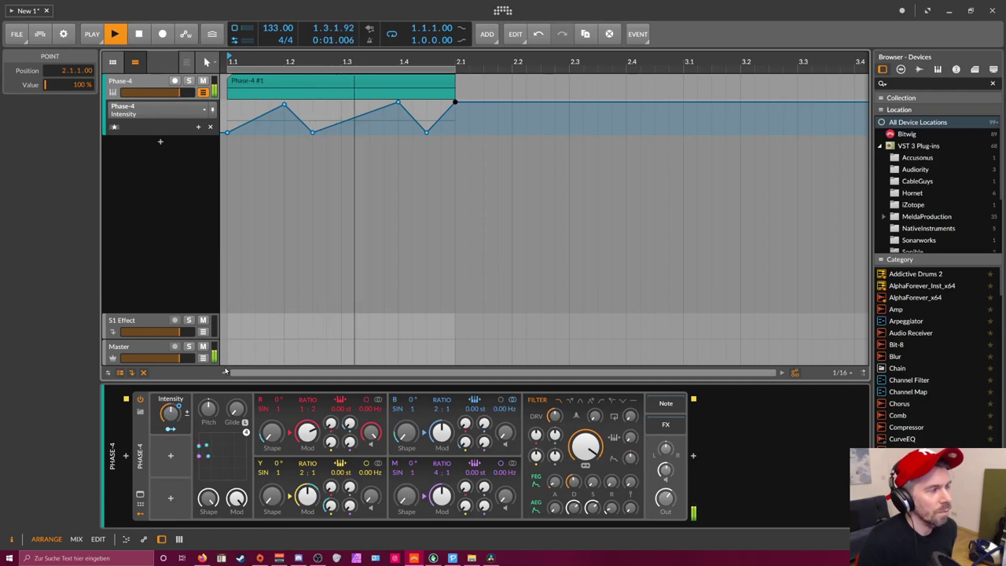
{"action": "key", "text": "space"}
{"action": "left_click", "coordinate": [284, 103]}
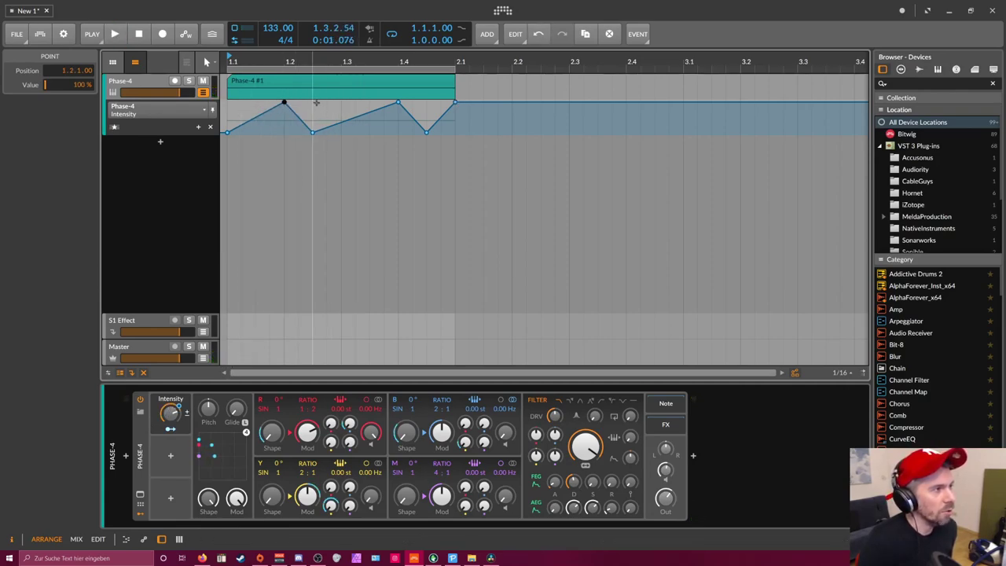
{"action": "scroll", "coordinate": [346, 107], "scroll_direction": "up", "scroll_amount": 1}
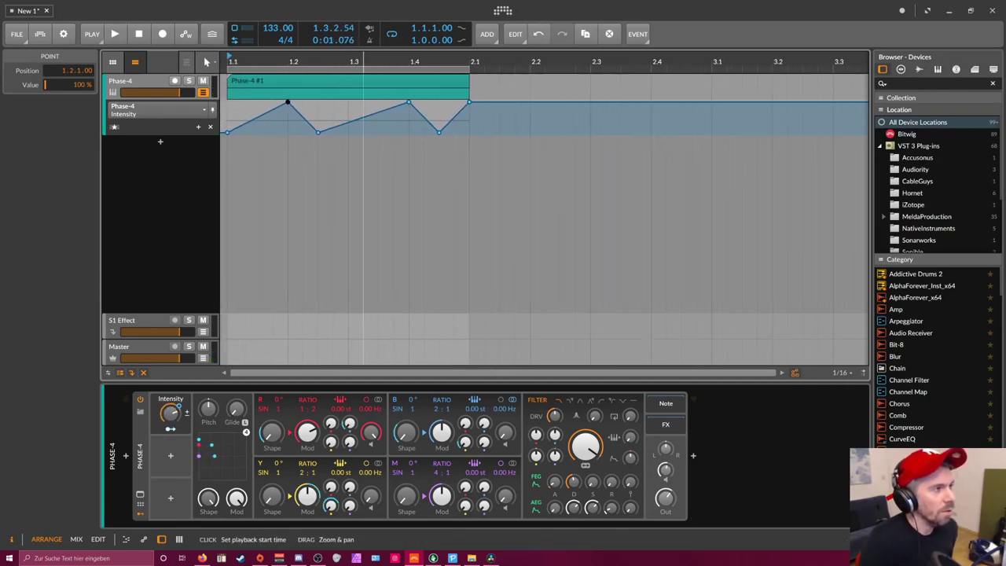
Change Intensity's modulation amounts to 0.513 for R Shape, 0.477 for B→R and 0.507 for B Shape while the loop plays.
{"action": "left_click", "coordinate": [170, 428]}
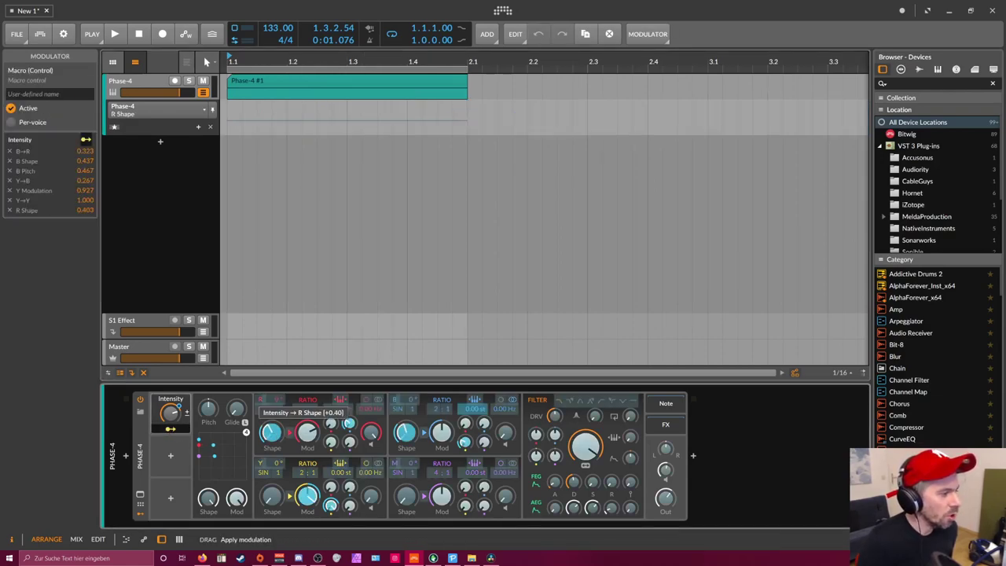
{"action": "left_click_drag", "start_coordinate": [271, 432], "coordinate": [273, 434]}
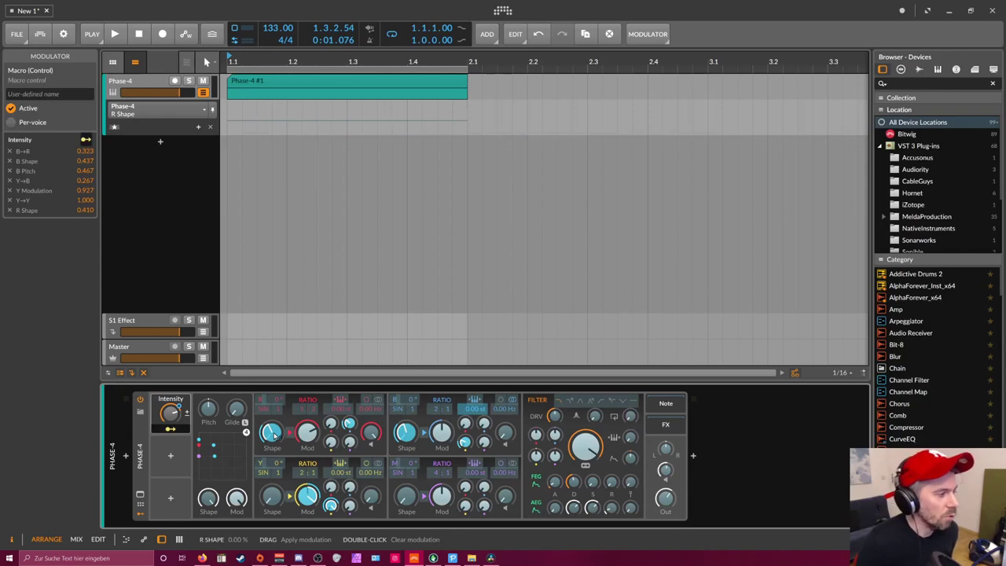
{"action": "key", "text": "ctrl+z"}
{"action": "key", "text": "space"}
{"action": "left_click_drag", "start_coordinate": [271, 432], "coordinate": [271, 428]}
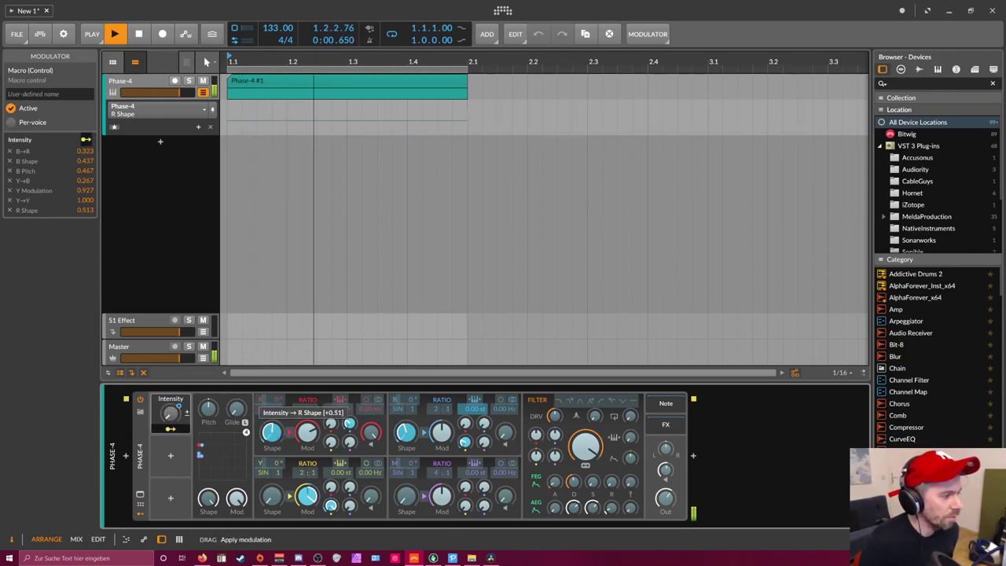
{"action": "left_click_drag", "start_coordinate": [349, 424], "coordinate": [349, 414]}
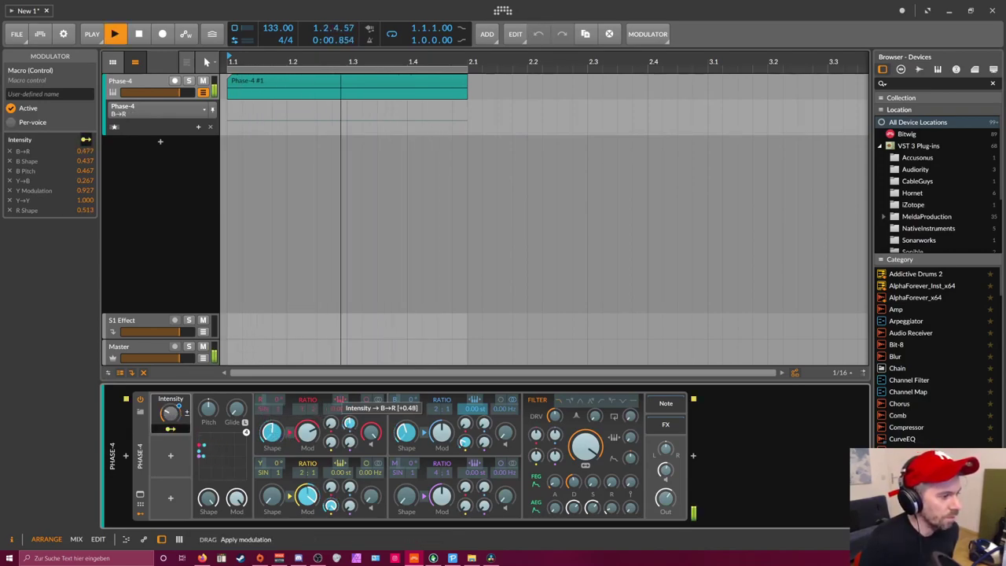
{"action": "left_click_drag", "start_coordinate": [405, 431], "coordinate": [405, 425]}
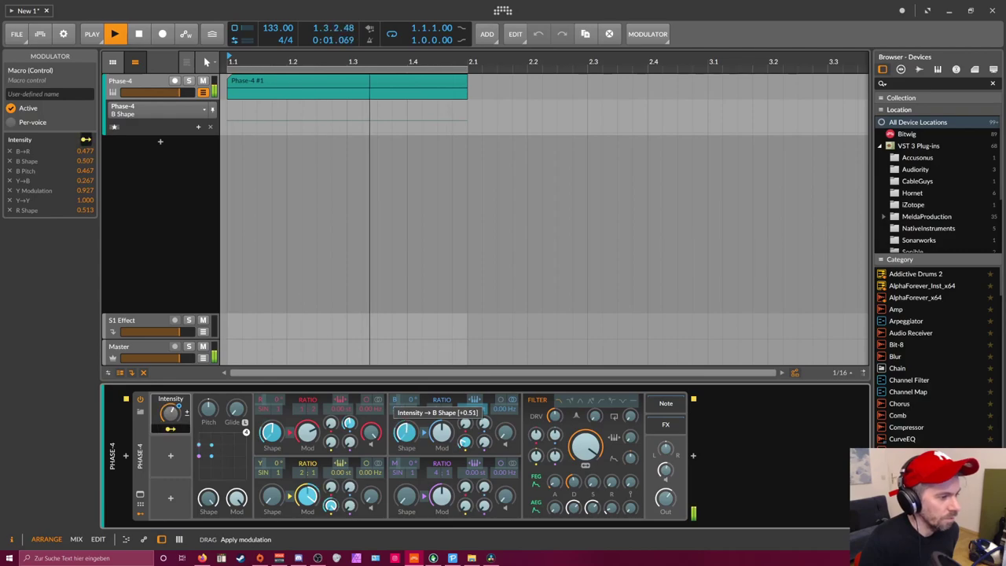
{"action": "key", "text": "space"}
{"action": "key", "text": "Escape"}
Add a Multiband FX-2 device after Phase-4 and set its split frequency to 300 Hz.
{"action": "left_click", "coordinate": [693, 458]}
{"action": "type", "text": "fx-"}
{"action": "key", "text": "Return"}
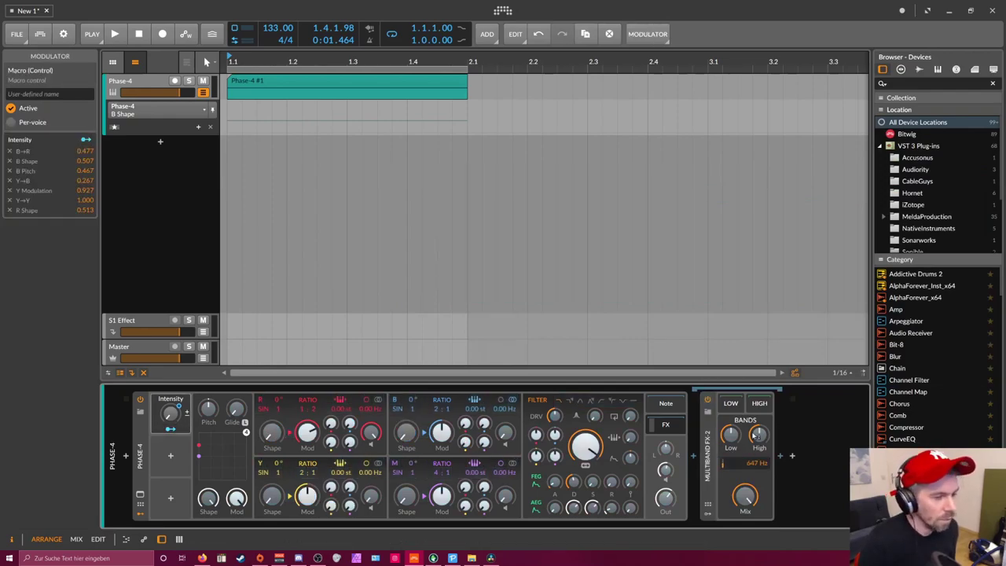
{"action": "left_click", "coordinate": [753, 462], "text": "ctrl"}
{"action": "type", "text": "300"}
{"action": "key", "text": "Return"}
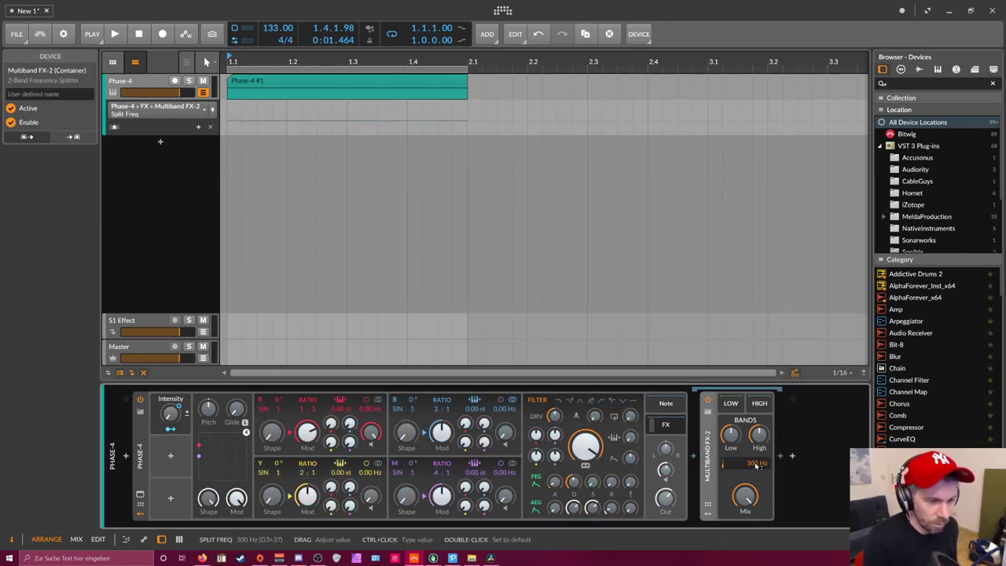
Add an EQ-2 to the Multiband FX-2's High band and turn its Lo band into a low-cut filter at about 270 Hz.
{"action": "left_click", "coordinate": [780, 455]}
{"action": "type", "text": "eq"}
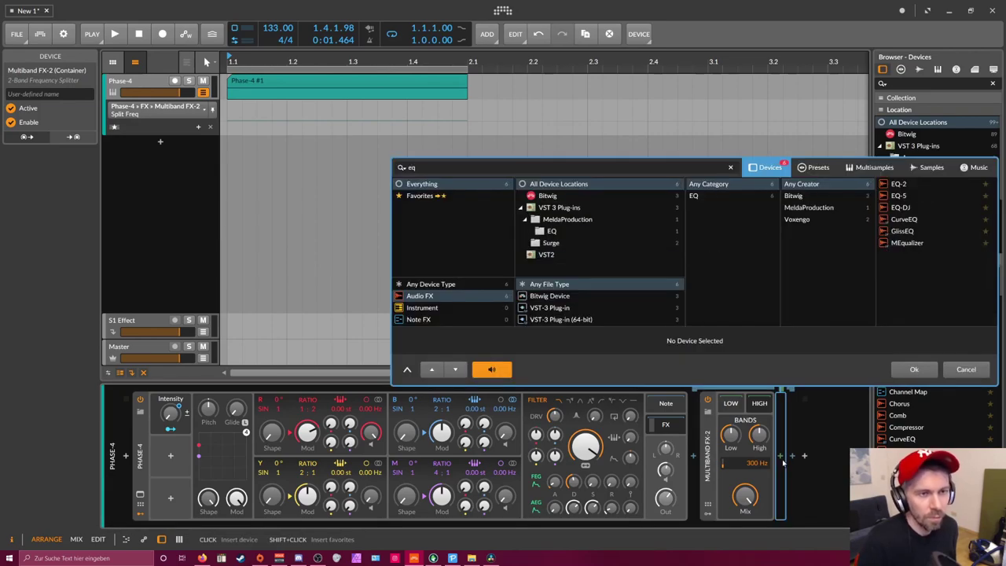
{"action": "key", "text": "Return"}
{"action": "left_click", "coordinate": [837, 476]}
{"action": "left_click", "coordinate": [836, 507]}
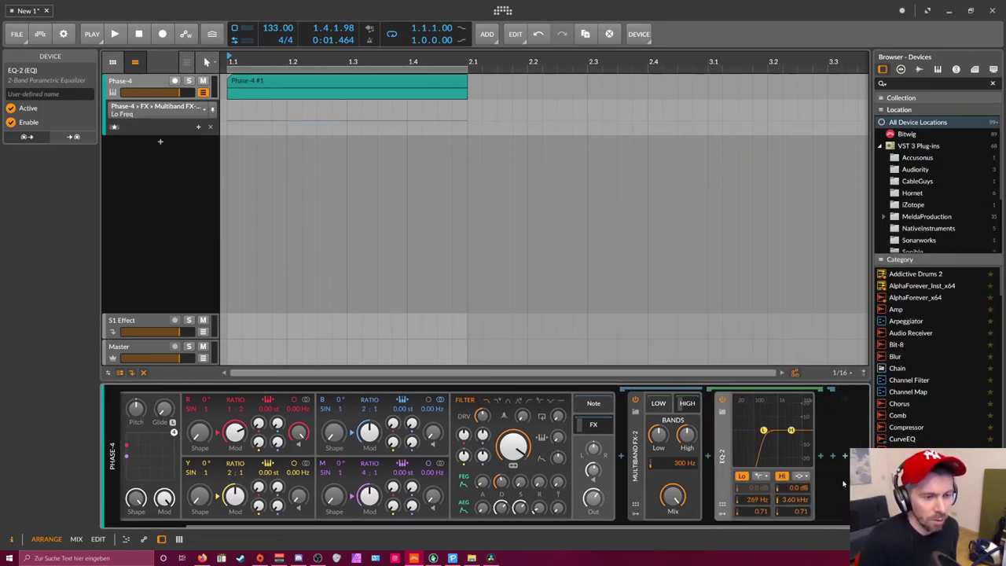
Add an Amp device after the EQ-2 in the High band chain.
{"action": "left_click", "coordinate": [820, 455]}
{"action": "type", "text": "amp"}
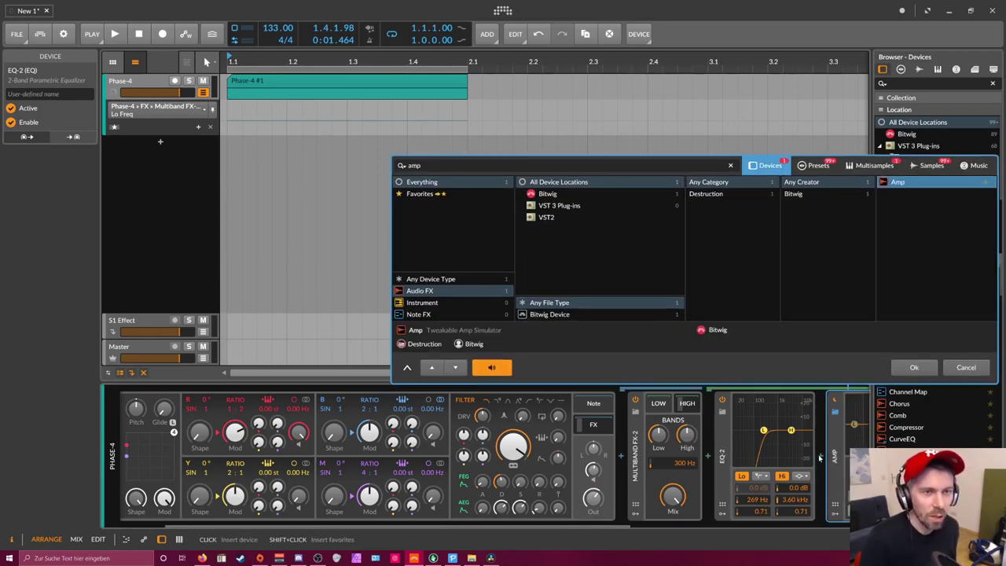
{"action": "key", "text": "Return"}
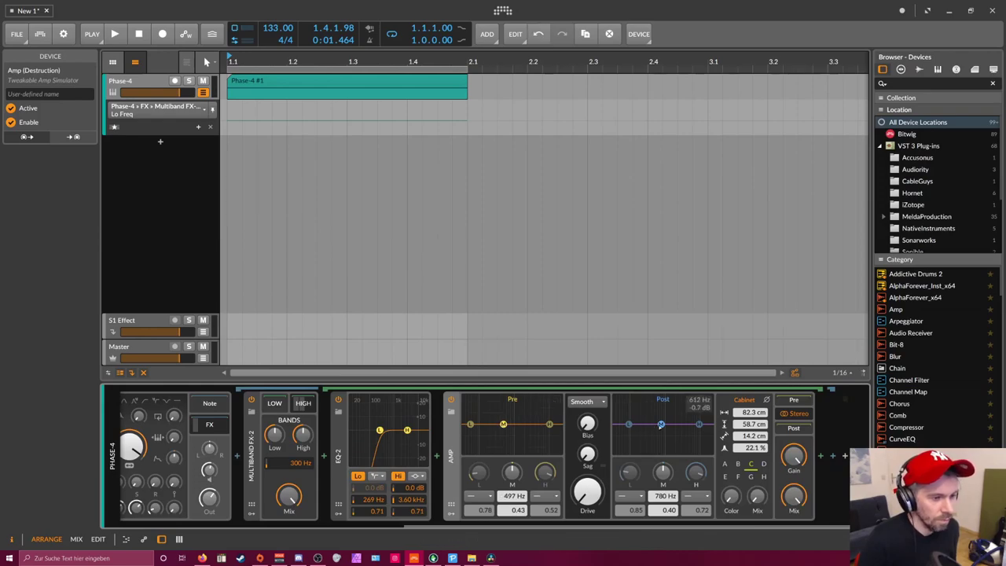
Map the Intensity macro to the EQ-2's Hi Gain with an amount of 8.400.
{"action": "scroll", "coordinate": [194, 512], "scroll_direction": "up", "scroll_amount": 5}
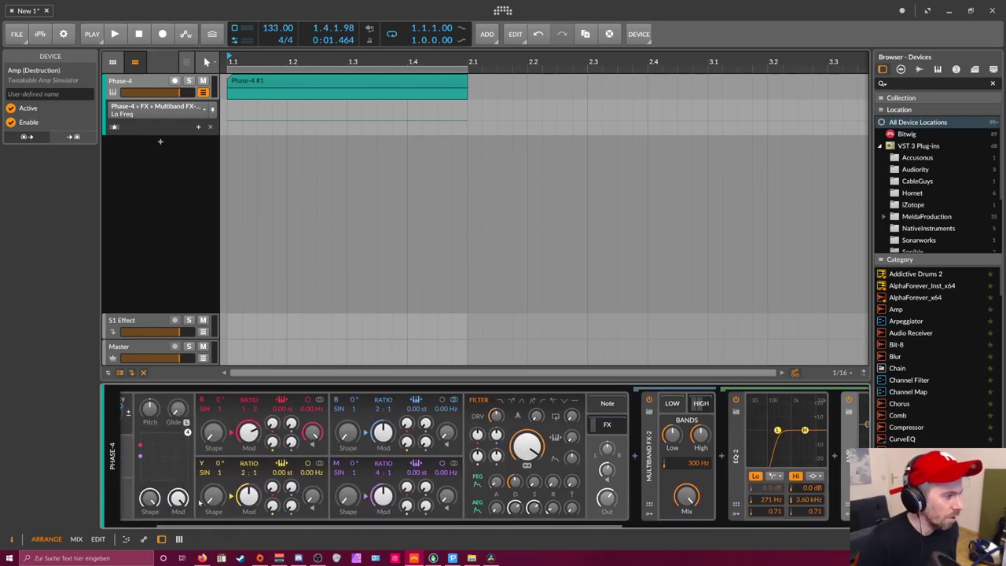
{"action": "scroll", "coordinate": [187, 489], "scroll_direction": "up", "scroll_amount": 1}
{"action": "left_click", "coordinate": [169, 408]}
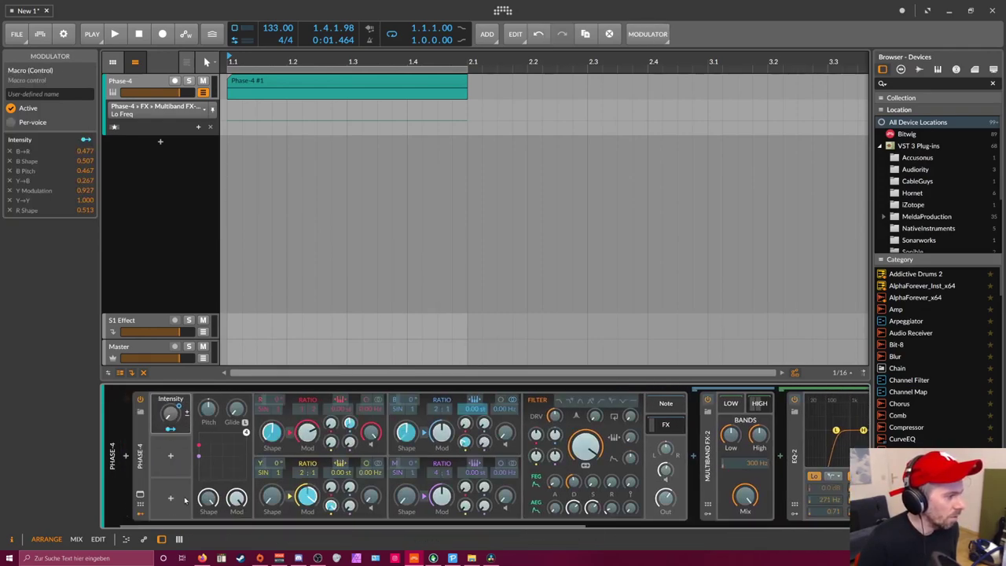
{"action": "left_click_drag", "start_coordinate": [180, 525], "coordinate": [462, 525]}
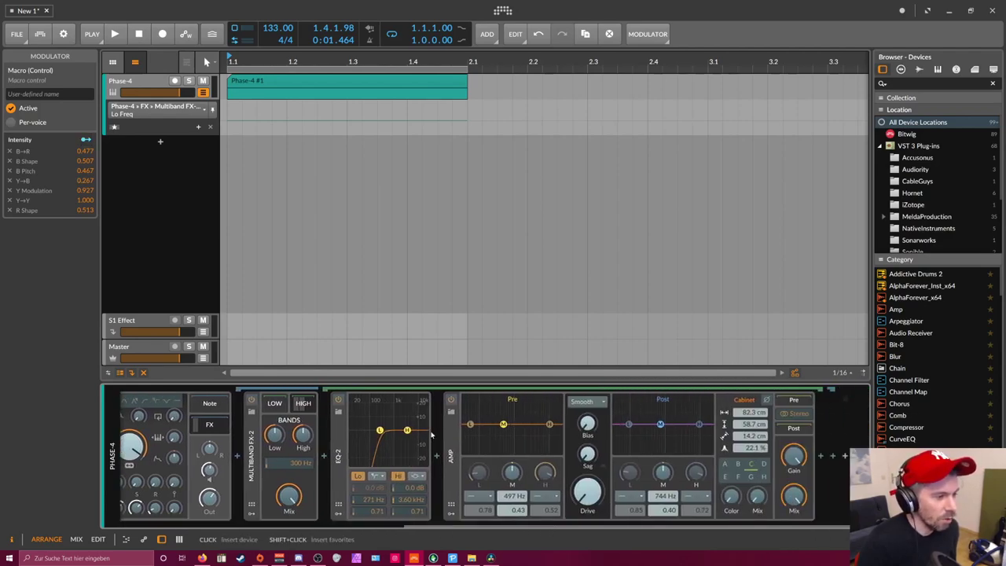
{"action": "left_click_drag", "start_coordinate": [414, 487], "coordinate": [414, 481]}
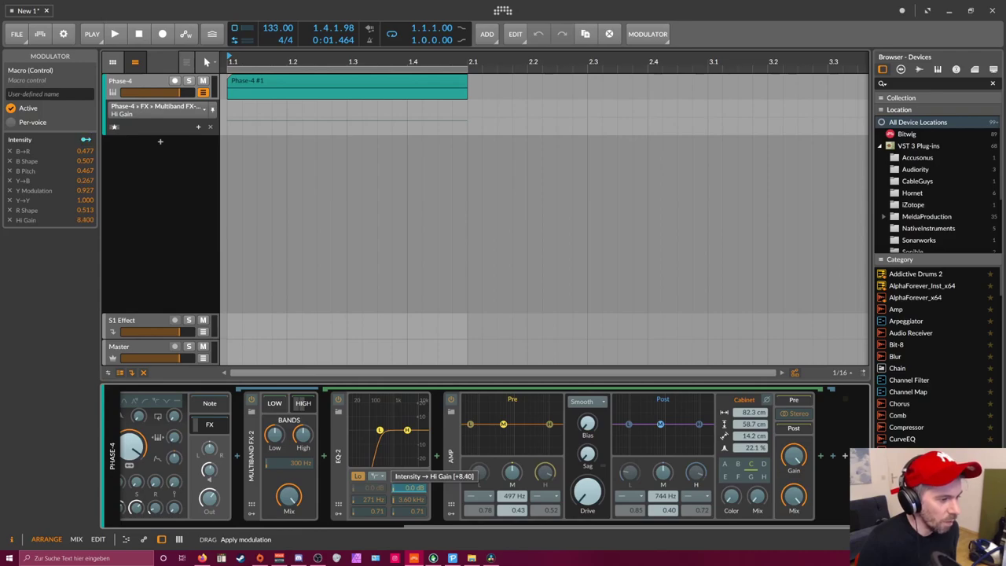
During playback, map Intensity to the Amp's Drive by 7.533, Pre mid gain 4.333 and frequency 6.133, and Post mid gain 4.400 and frequency 13.60.
{"action": "key", "text": "space"}
{"action": "left_click_drag", "start_coordinate": [587, 492], "coordinate": [587, 469]}
{"action": "mouse_move", "coordinate": [511, 472]}
{"action": "left_mouse_down"}
{"action": "mouse_move", "coordinate": [512, 493]}
{"action": "mouse_move", "coordinate": [511, 480]}
{"action": "left_mouse_up"}
{"action": "left_click_drag", "start_coordinate": [662, 497], "coordinate": [665, 486]}
{"action": "key", "text": "space"}
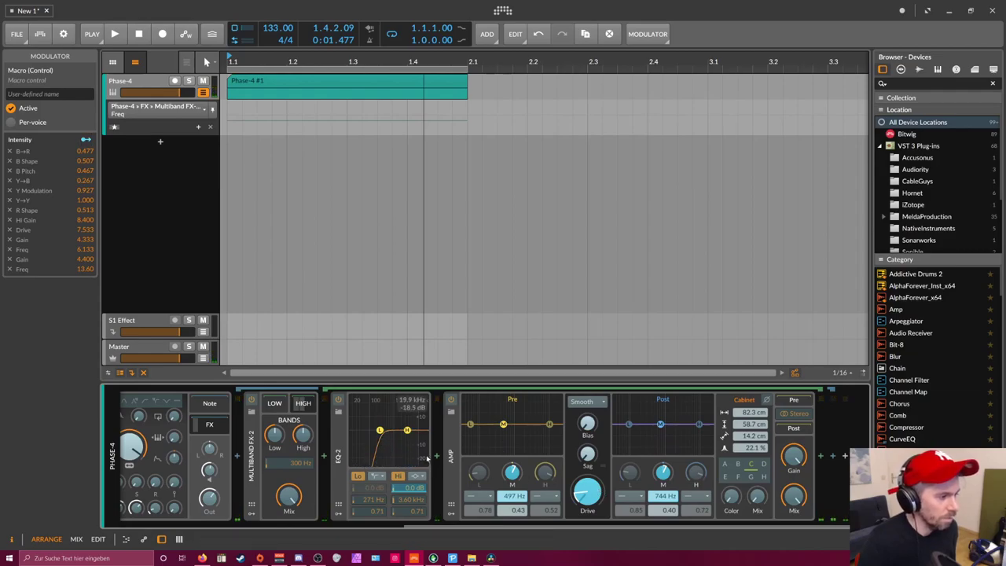
Insert Bitwig's Reverb between the EQ-2 and the Amp.
{"action": "left_click", "coordinate": [436, 458]}
{"action": "type", "text": "re"}
{"action": "key", "text": "Down"}
{"action": "key", "text": "Down"}
{"action": "key", "text": "Down"}
{"action": "key", "text": "Down"}
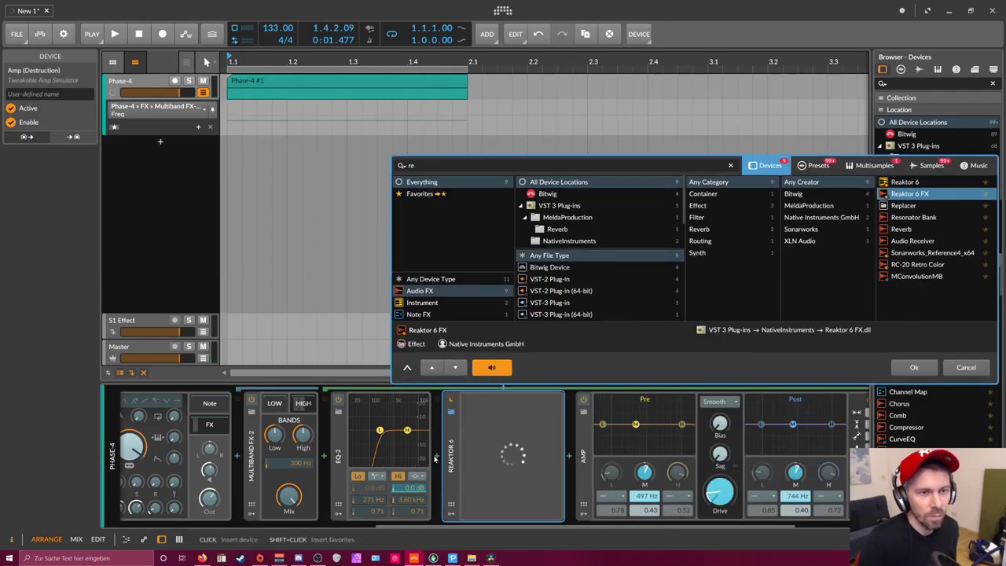
{"action": "key", "text": "Return"}
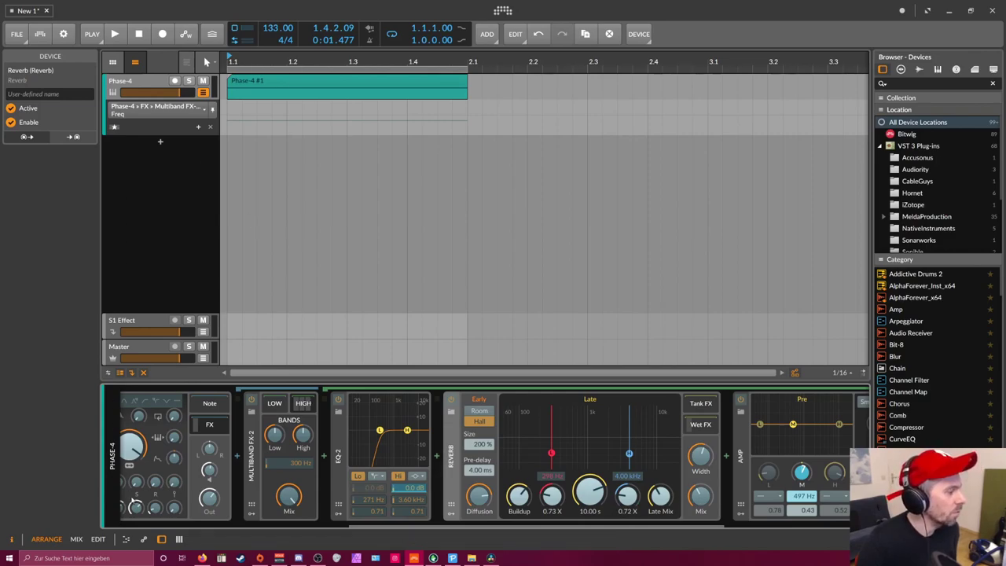
Set the Reverb to Room with size 50.1 %, pre-delay 0.00 ms, diffusion 0.00 % and a late time of 316 ms.
{"action": "left_click", "coordinate": [154, 531]}
{"action": "left_click_drag", "start_coordinate": [354, 523], "coordinate": [621, 523]}
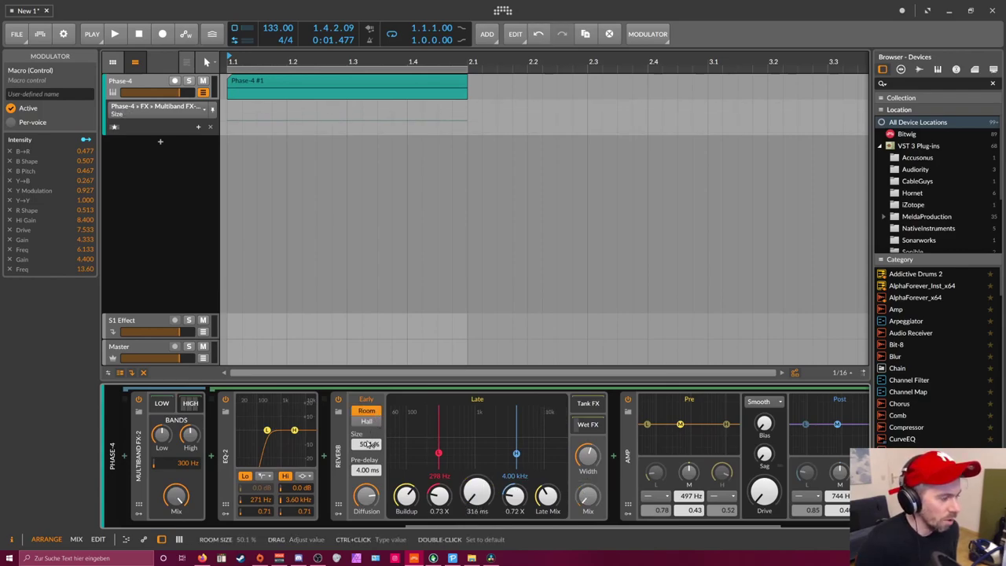
{"action": "mouse_move", "coordinate": [365, 495]}
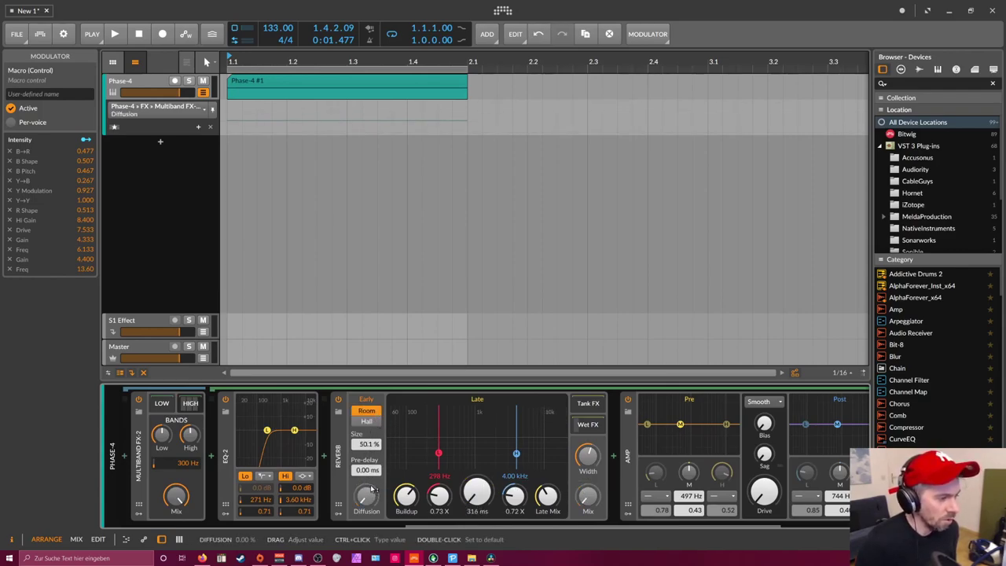
While the loop plays, map Intensity to the Reverb's Mix by 0.500, reverb time by 0.780 and Early/Late mix by 0.250.
{"action": "scroll", "coordinate": [169, 440], "scroll_direction": "up", "scroll_amount": 10}
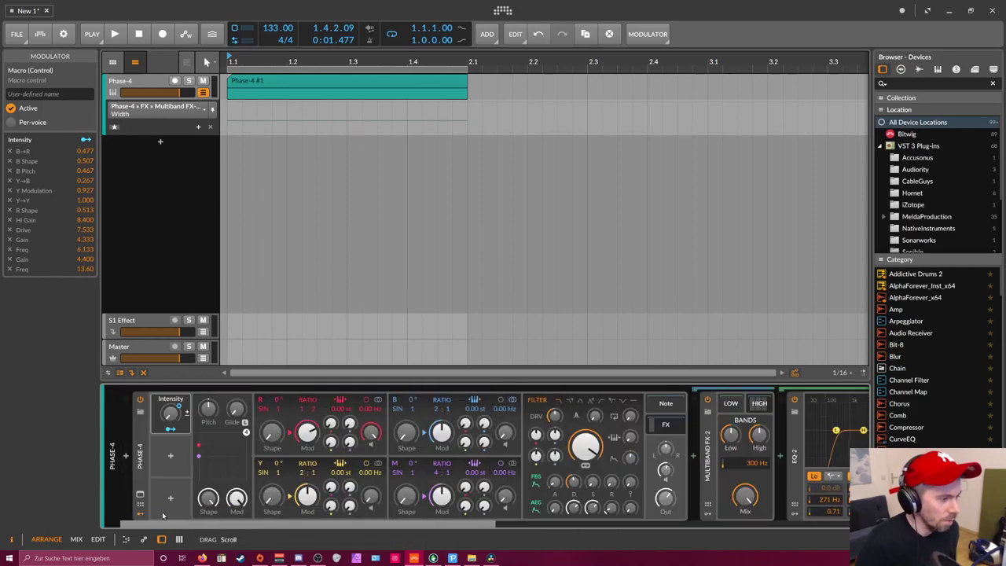
{"action": "left_click", "coordinate": [169, 430]}
{"action": "scroll", "coordinate": [515, 471], "scroll_direction": "down", "scroll_amount": 10}
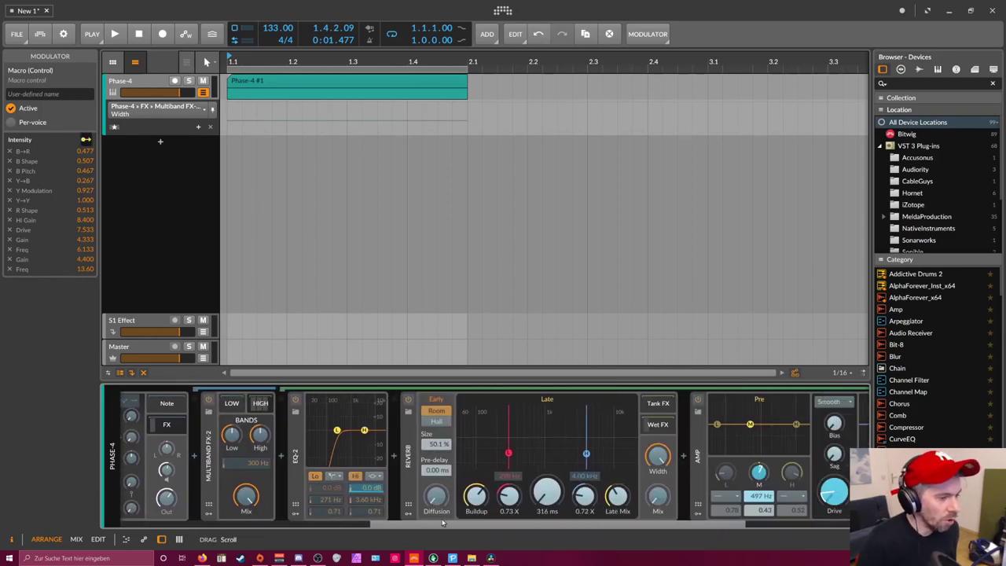
{"action": "key", "text": "space"}
{"action": "left_click_drag", "start_coordinate": [656, 497], "coordinate": [653, 494]}
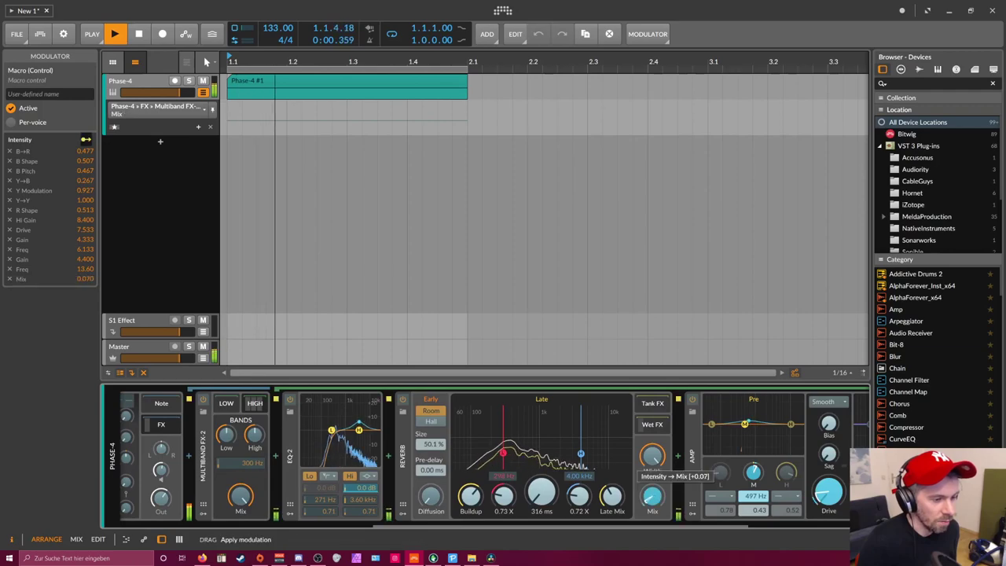
{"action": "left_click_drag", "start_coordinate": [541, 493], "coordinate": [541, 470]}
{"action": "left_click_drag", "start_coordinate": [652, 495], "coordinate": [652, 474]}
{"action": "left_click_drag", "start_coordinate": [611, 493], "coordinate": [614, 495]}
While the loop plays, set Intensity's modulation of the EQ-2's Hi Gain to 17.93 and its Hi Freq to -24.93.
{"action": "mouse_move", "coordinate": [361, 493]}
{"action": "left_mouse_down"}
{"action": "mouse_move", "coordinate": [361, 484]}
{"action": "mouse_move", "coordinate": [361, 503]}
{"action": "left_mouse_up"}
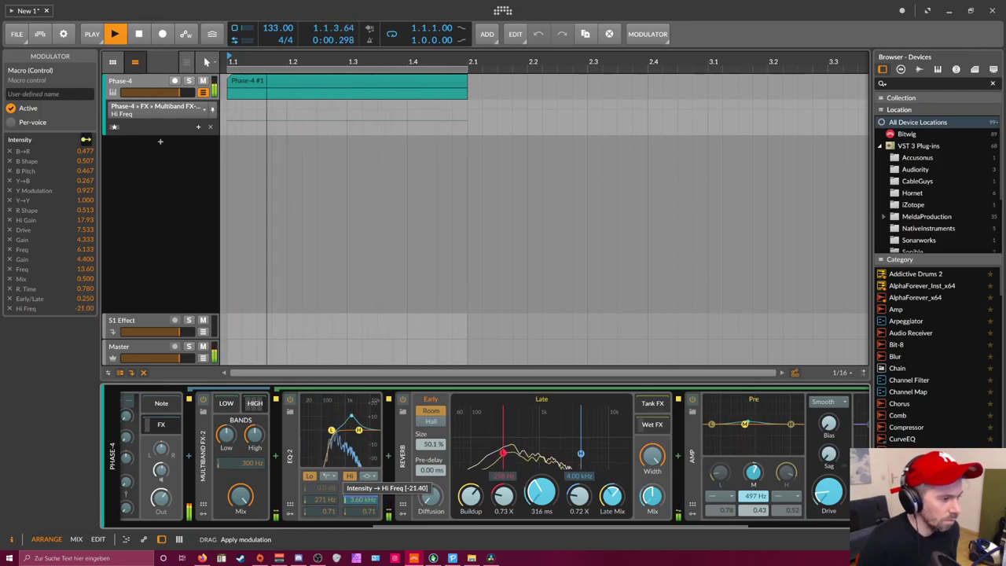
{"action": "left_click_drag", "start_coordinate": [361, 500], "coordinate": [362, 505]}
Try mapping Intensity to the Reverb's Diffusion, Buildup and room Size, then clear those mappings.
{"action": "left_click_drag", "start_coordinate": [431, 495], "coordinate": [430, 503]}
{"action": "left_click_drag", "start_coordinate": [471, 495], "coordinate": [470, 494]}
{"action": "double_click", "coordinate": [470, 495]}
{"action": "double_click", "coordinate": [431, 495]}
{"action": "left_click_drag", "start_coordinate": [431, 444], "coordinate": [431, 441]}
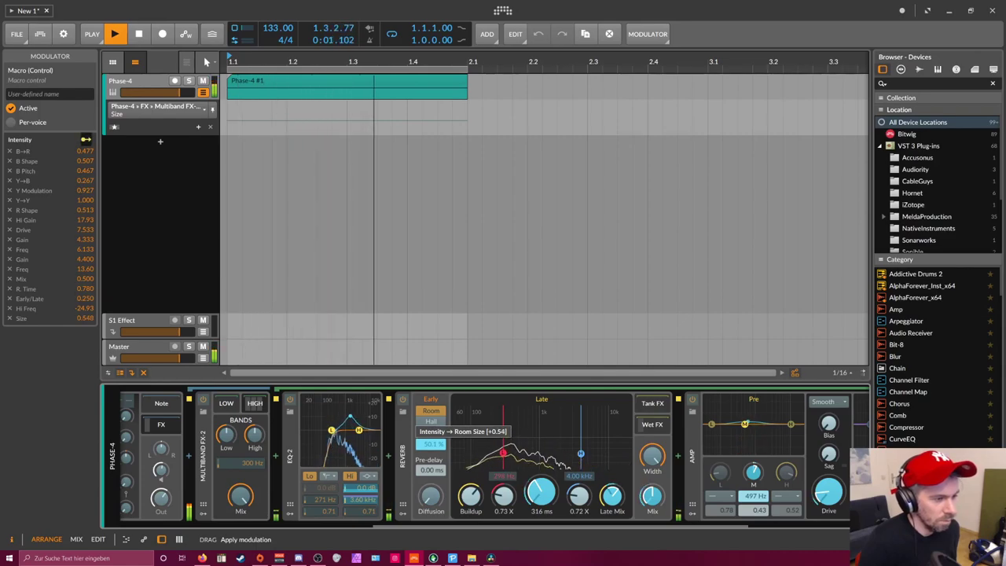
{"action": "double_click", "coordinate": [431, 442]}
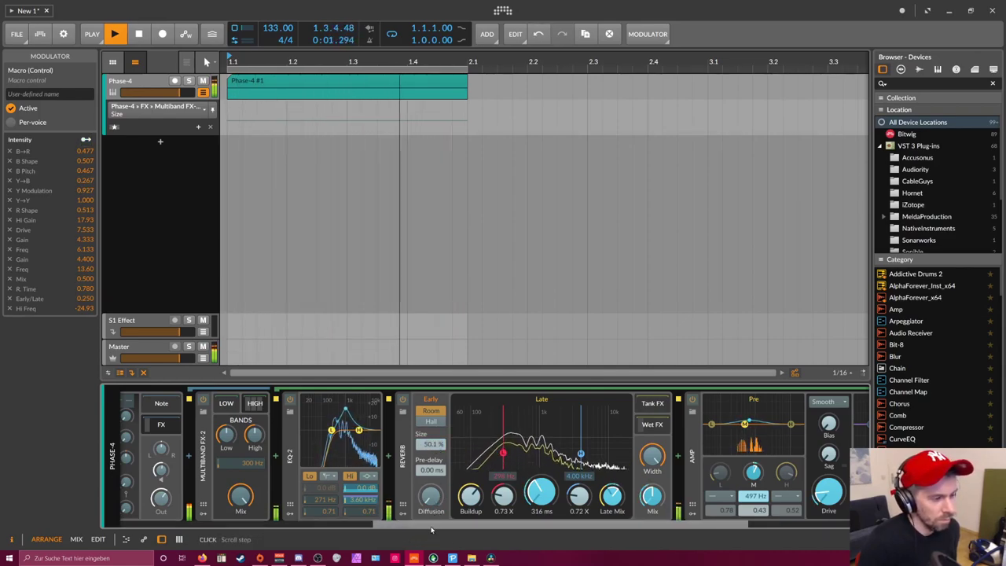
Set Intensity's modulation of the Amp's Drive to 9.000 and its output Gain to -0.307, then stop playback.
{"action": "scroll", "coordinate": [550, 455], "scroll_direction": "right", "scroll_amount": 3}
{"action": "mouse_move", "coordinate": [587, 489]}
{"action": "left_mouse_down"}
{"action": "mouse_move", "coordinate": [588, 498]}
{"action": "mouse_move", "coordinate": [587, 486]}
{"action": "left_mouse_up"}
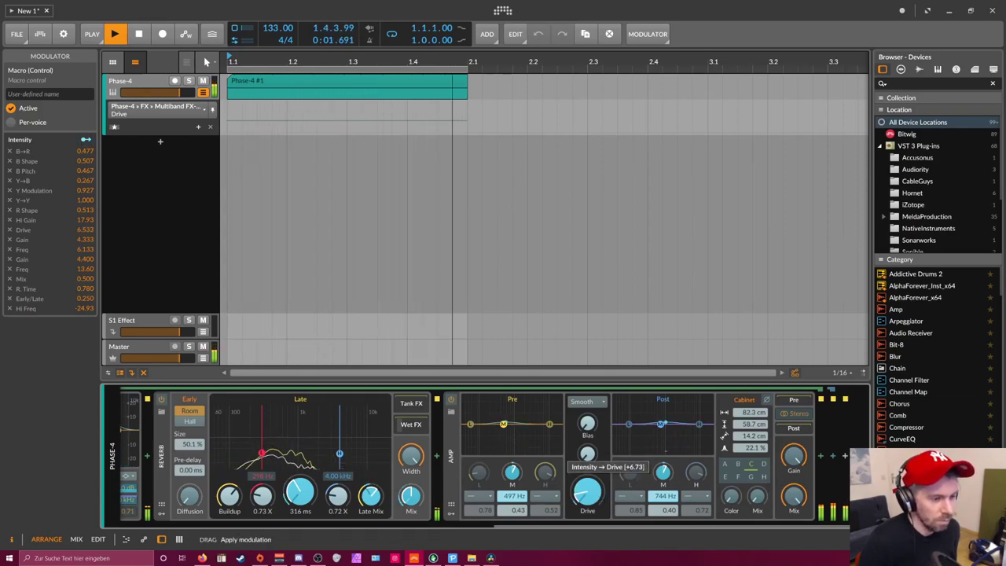
{"action": "left_click_drag", "start_coordinate": [794, 454], "coordinate": [793, 470]}
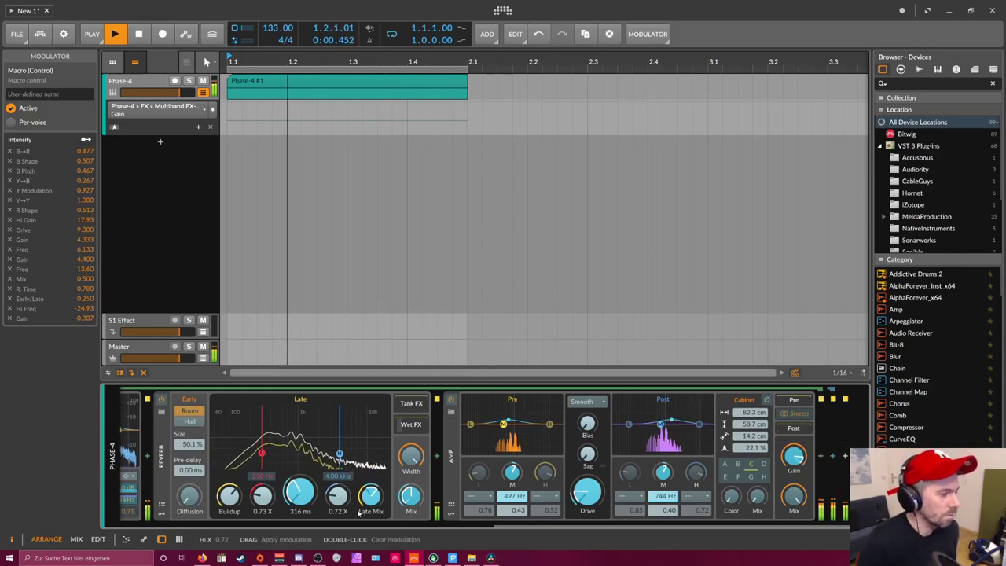
{"action": "key", "text": "space"}
Finish assigning modulation and show the Intensity automation in the Phase-4 track's automation lane.
{"action": "left_click", "coordinate": [170, 428]}
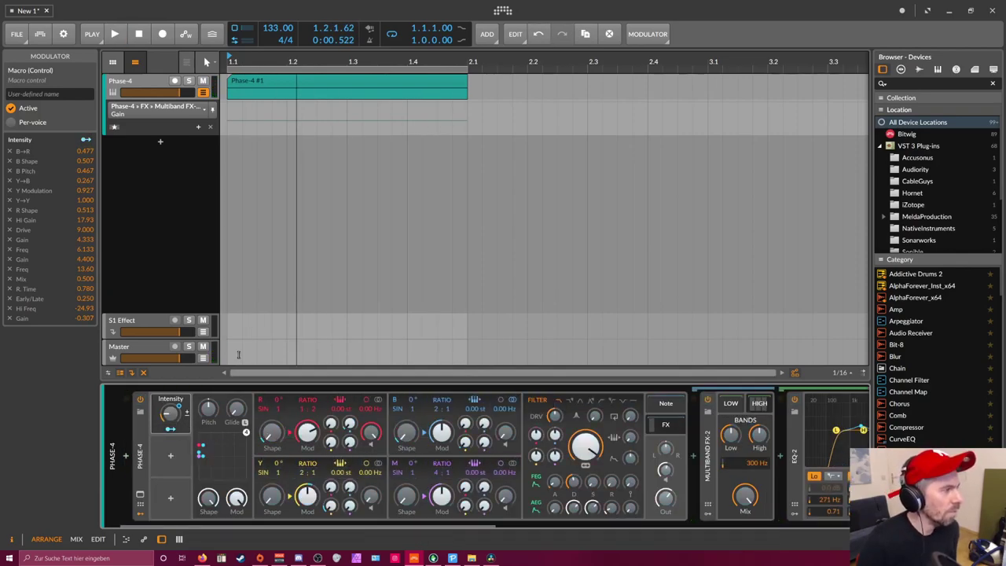
{"action": "left_click", "coordinate": [195, 118]}
{"action": "left_click", "coordinate": [148, 129]}
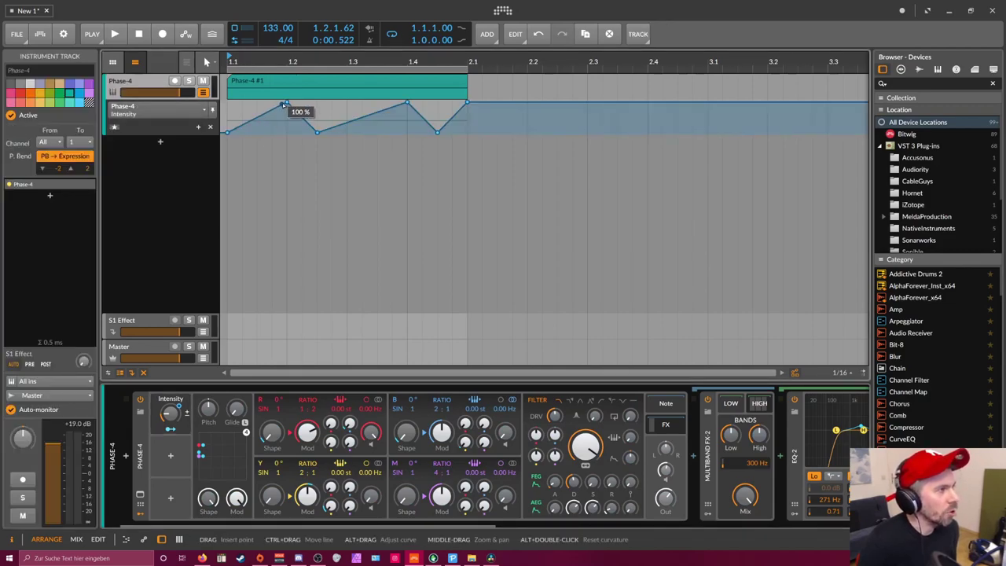
Reshape the Intensity automation into curved rises peaking at 1.3 and 1.4, with a 0 % point at 1.4.4, and audition it.
{"action": "left_click_drag", "start_coordinate": [286, 104], "coordinate": [452, 132]}
{"action": "key", "text": "space"}
{"action": "key", "text": "space"}
{"action": "key", "text": "space"}
{"action": "key", "text": "space"}
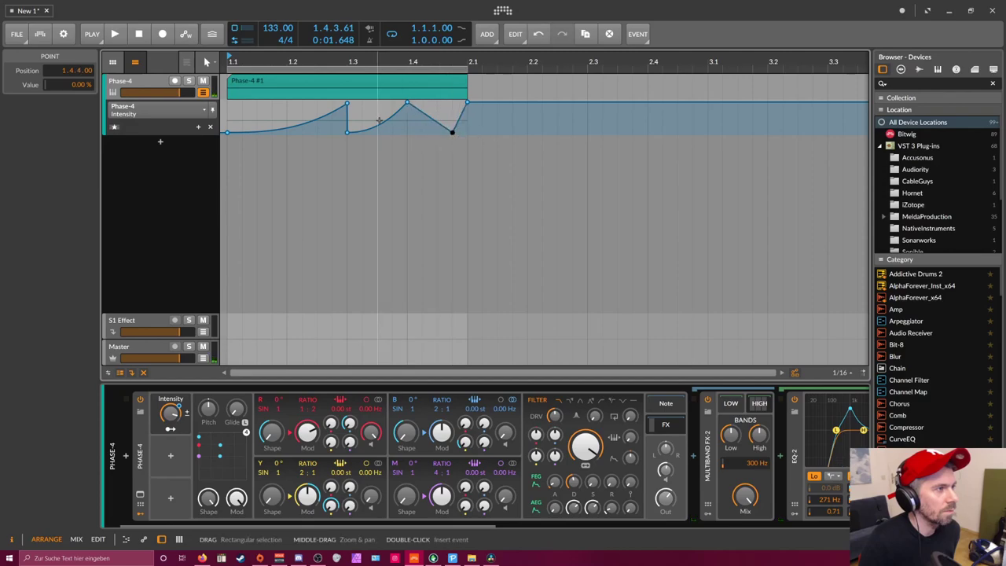
Flatten the Intensity automation between 1.3.1 and 1.4.1 at 20.2 % while the loop plays.
{"action": "left_click_drag", "start_coordinate": [379, 134], "coordinate": [407, 132]}
{"action": "key", "text": "space"}
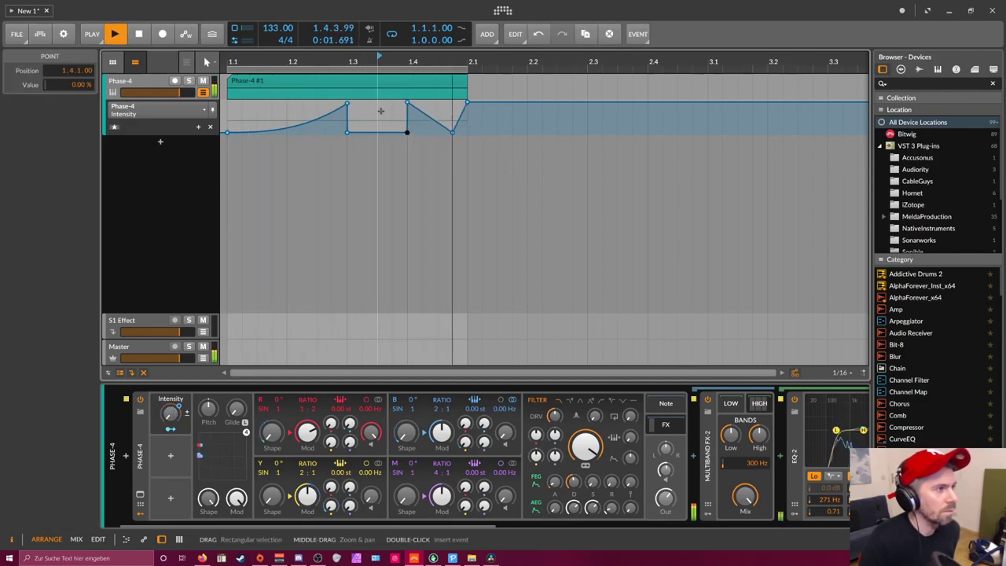
{"action": "left_click_drag", "start_coordinate": [375, 132], "coordinate": [407, 125]}
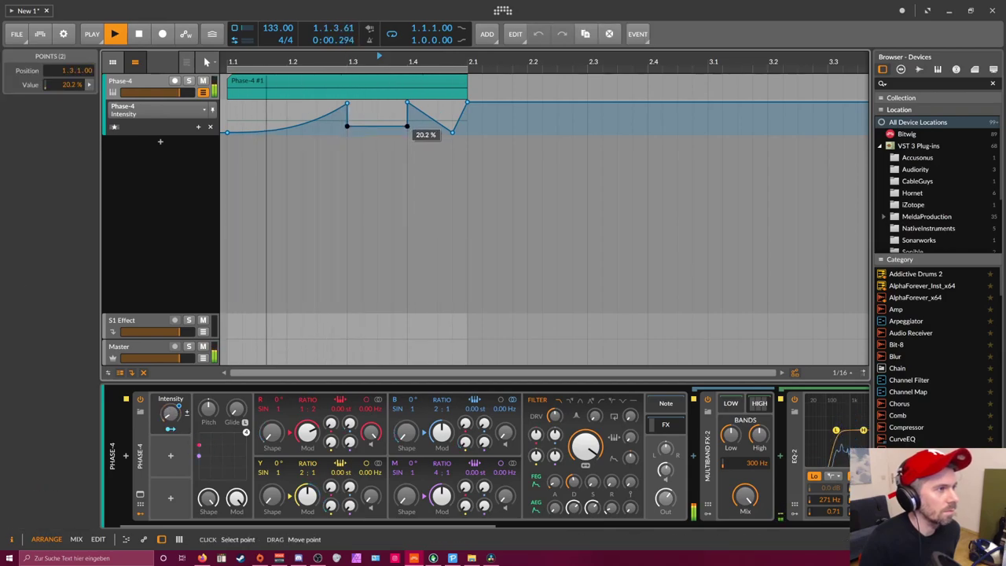
Shape the last beat's automation into two curved falls ending at 0 % on 2.1.1, and add a 76.9 % point at 1.3.3.
{"action": "mouse_move", "coordinate": [452, 132]}
{"action": "left_mouse_down"}
{"action": "mouse_move", "coordinate": [437, 132]}
{"action": "mouse_move", "coordinate": [449, 113]}
{"action": "mouse_move", "coordinate": [436, 107]}
{"action": "mouse_move", "coordinate": [464, 132]}
{"action": "mouse_move", "coordinate": [452, 133]}
{"action": "mouse_move", "coordinate": [466, 132]}
{"action": "left_mouse_up"}
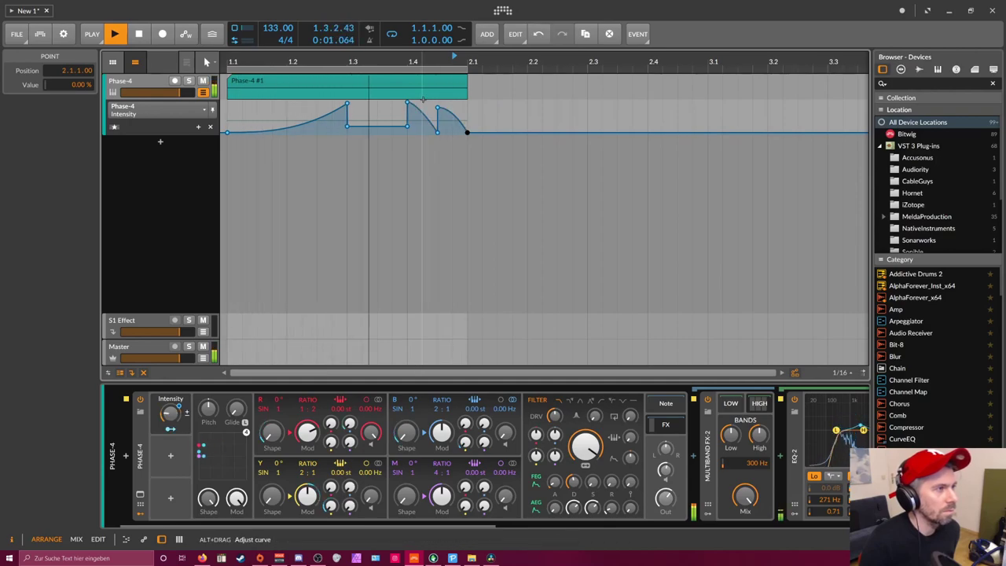
{"action": "left_click", "coordinate": [377, 127]}
{"action": "left_click_drag", "start_coordinate": [377, 127], "coordinate": [377, 108]}
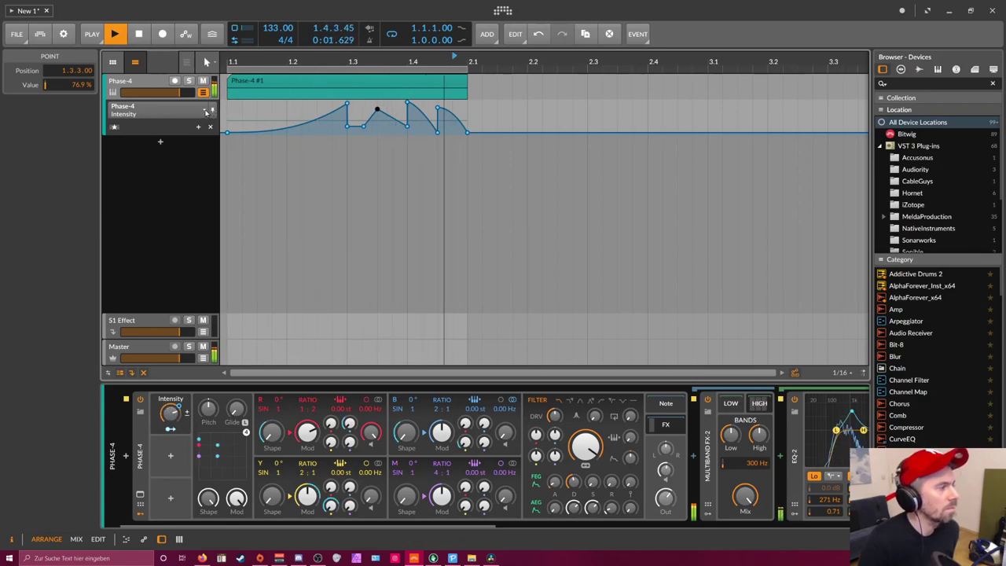
{"action": "key", "text": "space"}
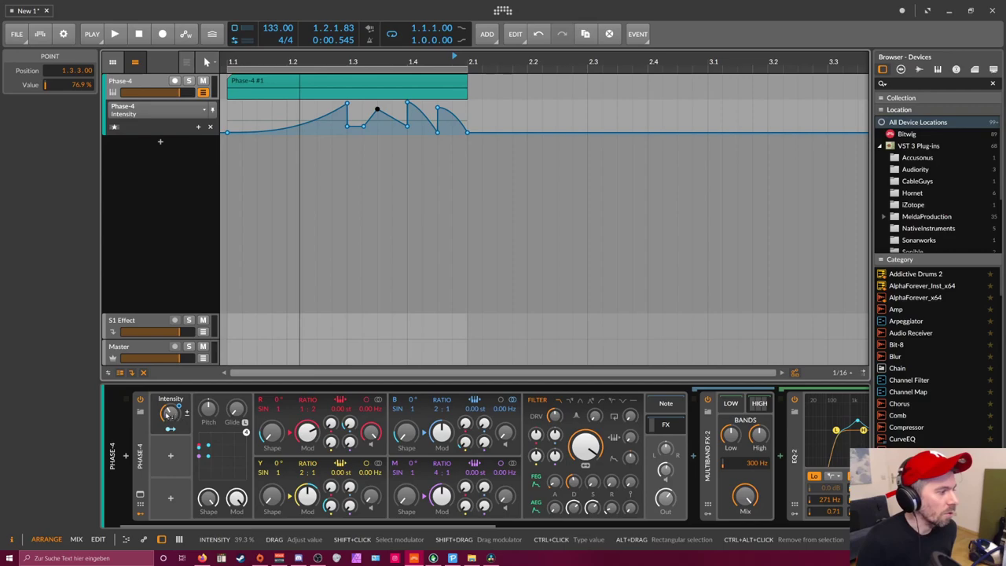
Review the Intensity macro's modulation targets across the oscillators and effects, then collapse the Phase-4's FX chain.
{"action": "left_click_drag", "start_coordinate": [201, 528], "coordinate": [170, 516]}
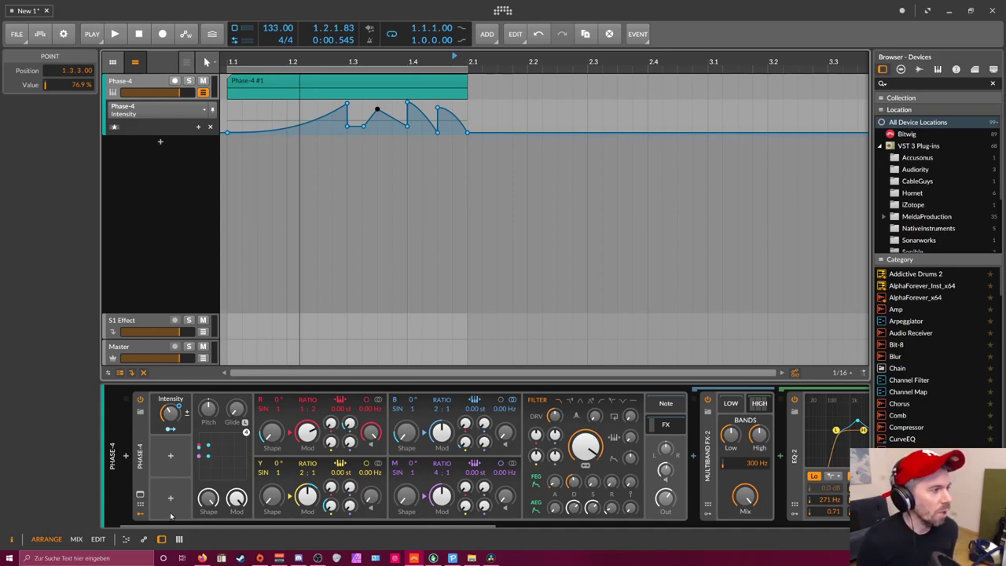
{"action": "scroll", "coordinate": [249, 55], "scroll_direction": "up", "scroll_amount": 3}
{"action": "scroll", "coordinate": [250, 55], "scroll_direction": "down", "scroll_amount": 1}
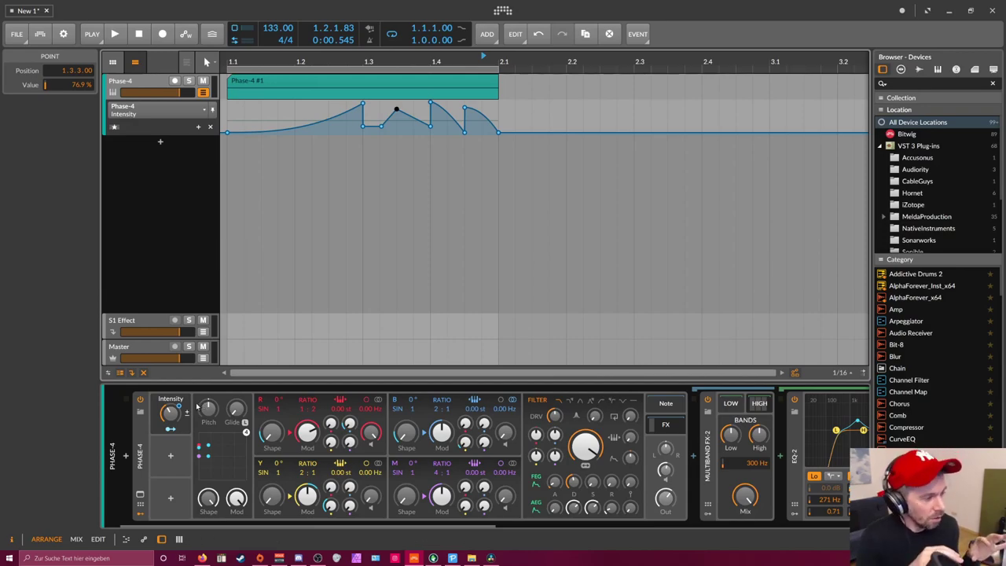
{"action": "left_click", "coordinate": [173, 433]}
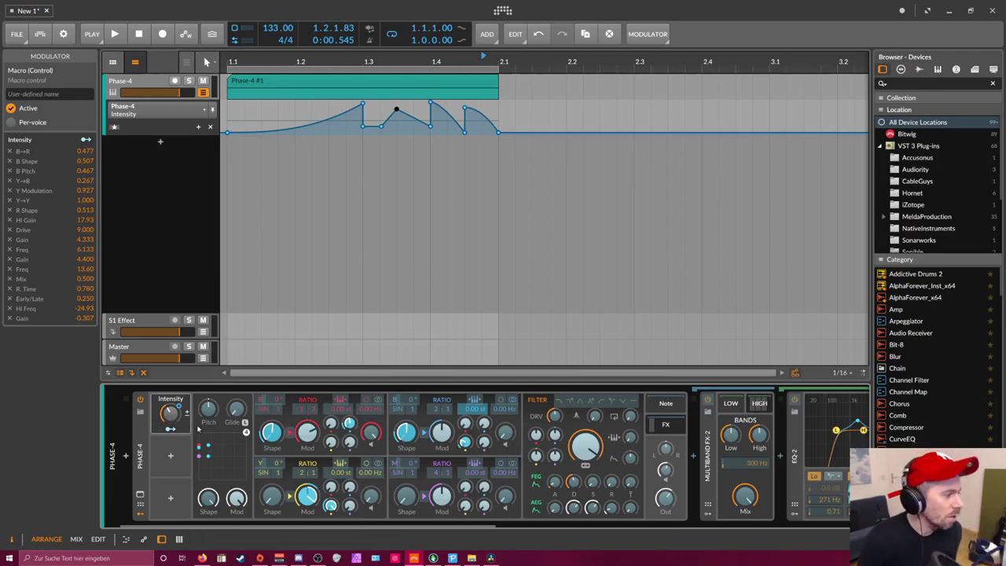
{"action": "left_click_drag", "start_coordinate": [243, 523], "coordinate": [283, 518]}
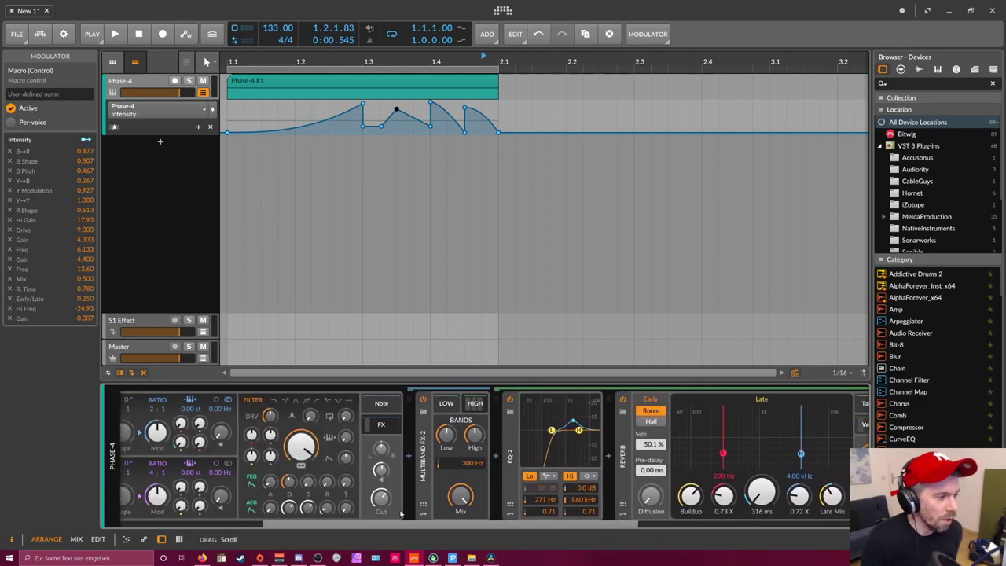
{"action": "left_click", "coordinate": [381, 424]}
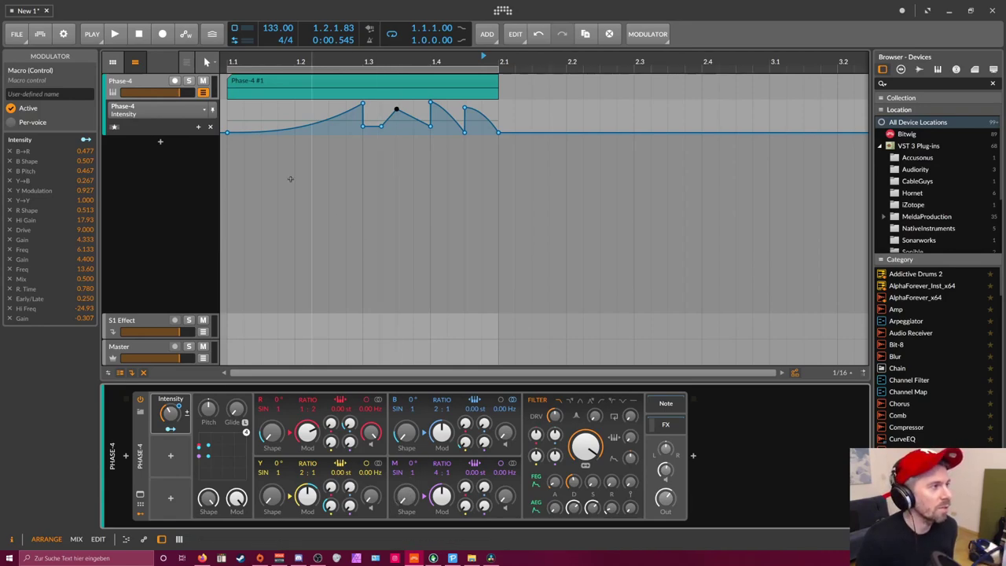
Add an instrument track below Phase-4 and load a Polysynth on it.
{"action": "double_click", "coordinate": [196, 162]}
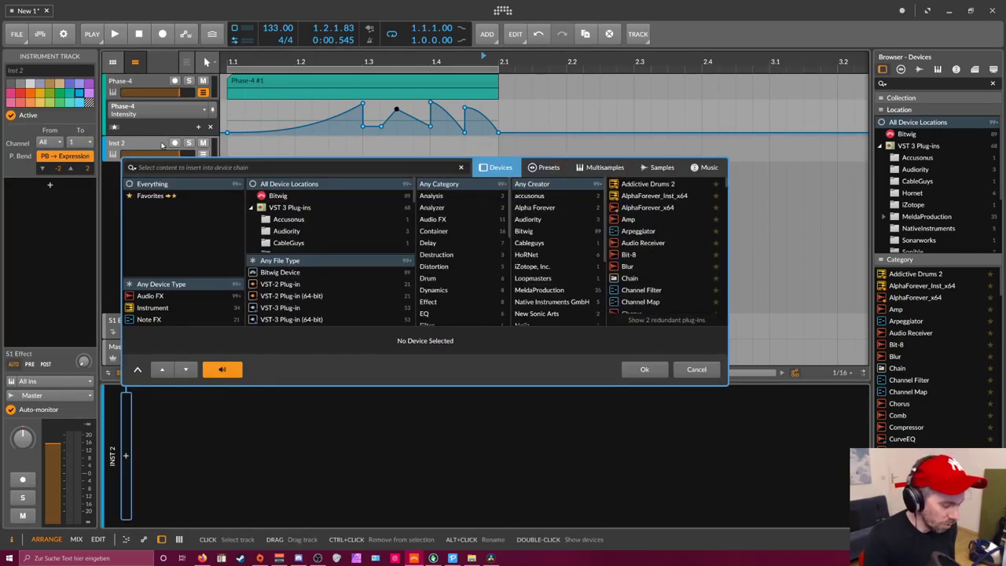
{"action": "type", "text": "po"}
{"action": "key", "text": "Down"}
{"action": "key", "text": "Down"}
{"action": "key", "text": "Return"}
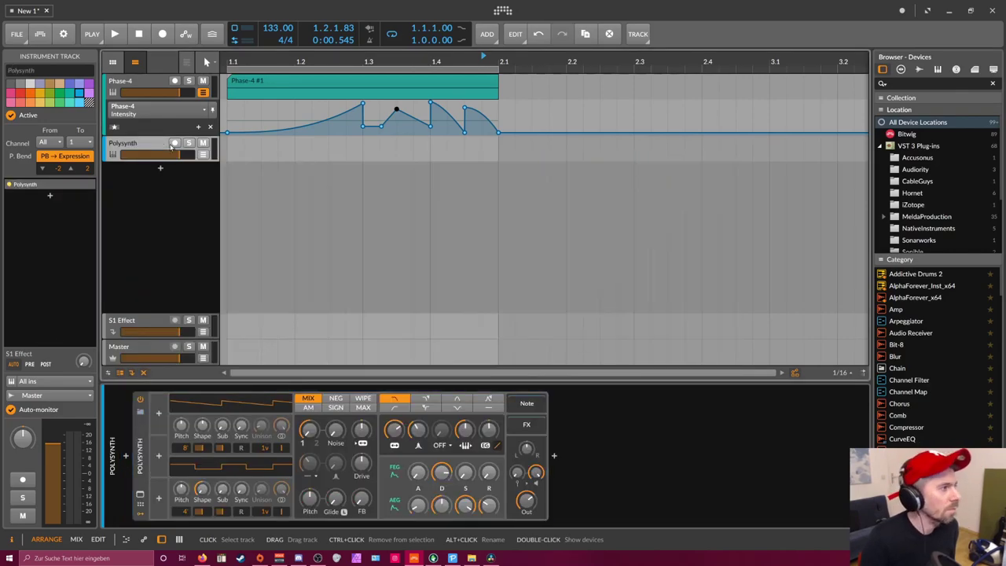
Duplicate the Phase-4 clip with its automation to fill four bars, extend the loop to four bars, and audition it.
{"action": "key", "text": "ctrl+d"}
{"action": "key", "text": "ctrl+d"}
{"action": "key", "text": "ctrl+d"}
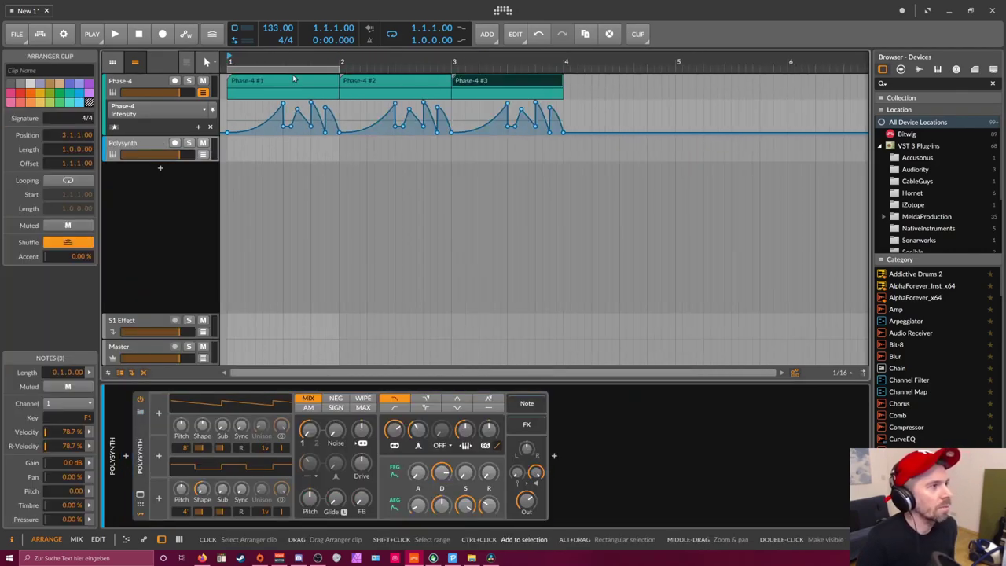
{"action": "left_click_drag", "start_coordinate": [339, 69], "coordinate": [677, 69]}
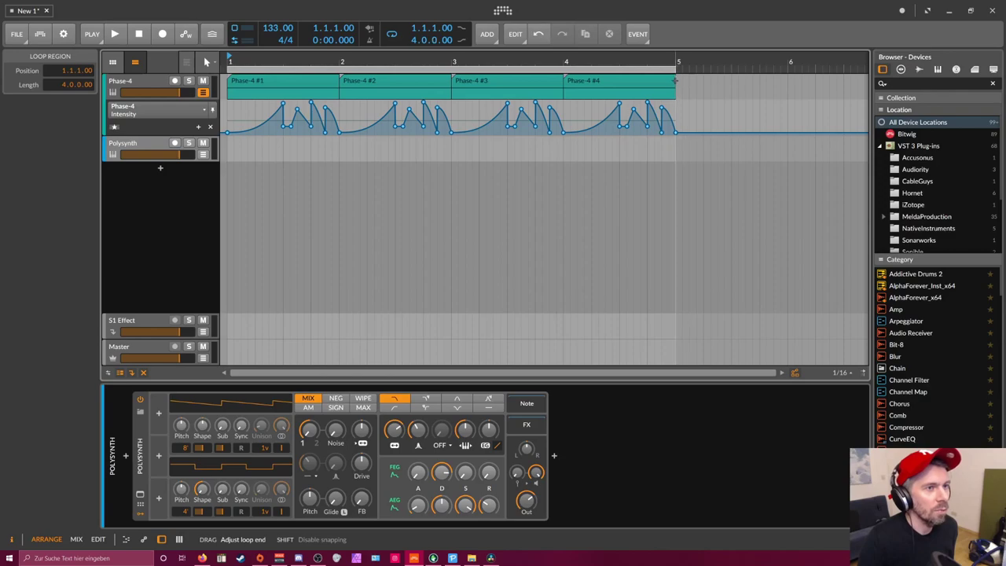
{"action": "key", "text": "space"}
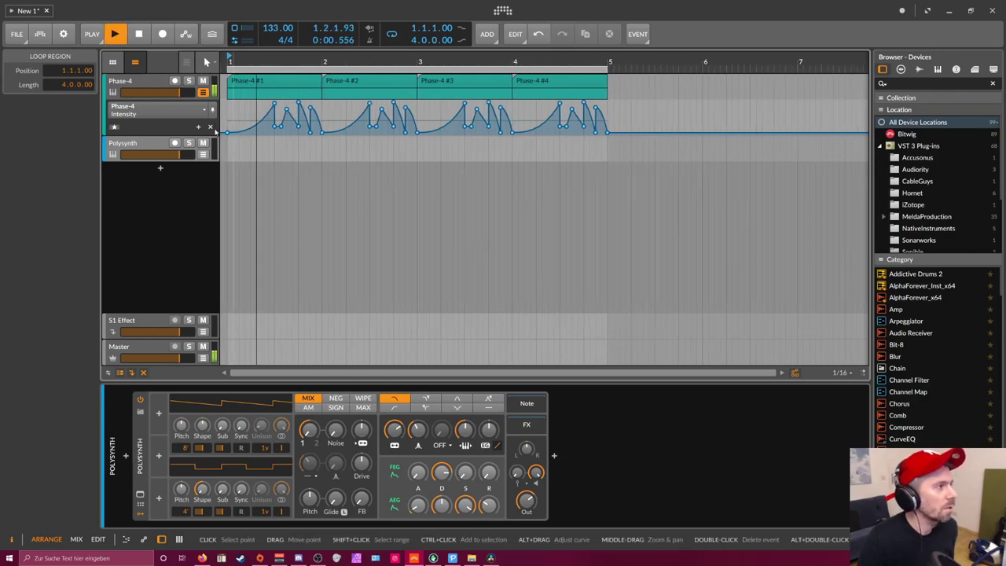
{"action": "key", "text": "space"}
Create a clip on the Polysynth track and extend it to four bars.
{"action": "left_click", "coordinate": [234, 149]}
{"action": "double_click", "coordinate": [234, 149]}
{"action": "left_click_drag", "start_coordinate": [321, 155], "coordinate": [606, 161]}
{"action": "left_click", "coordinate": [276, 235]}
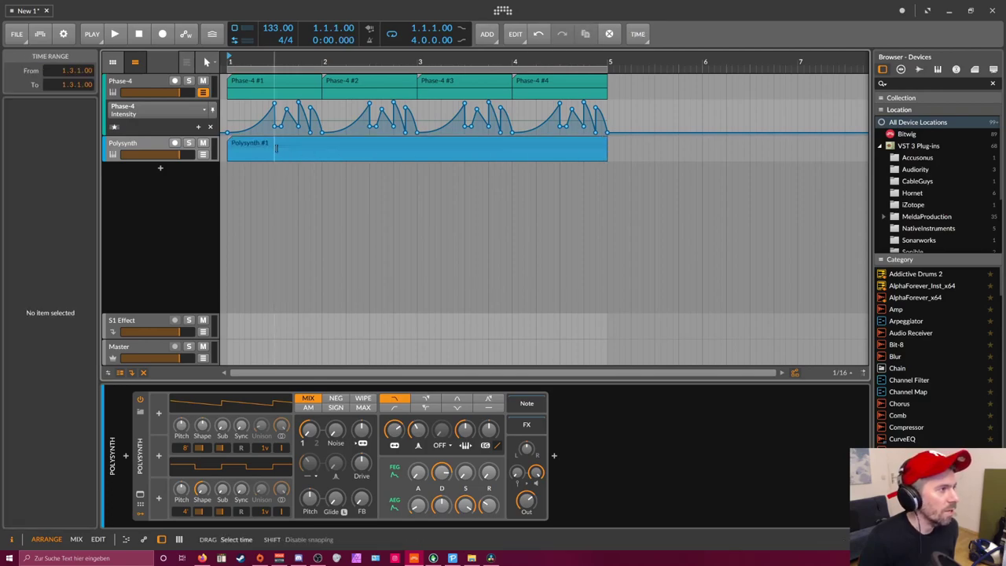
Open the Polysynth clip's notes, check the bass note in the Phase-4 clip, and draw an F1 note lasting all four bars.
{"action": "key", "text": "e"}
{"action": "double_click", "coordinate": [220, 376]}
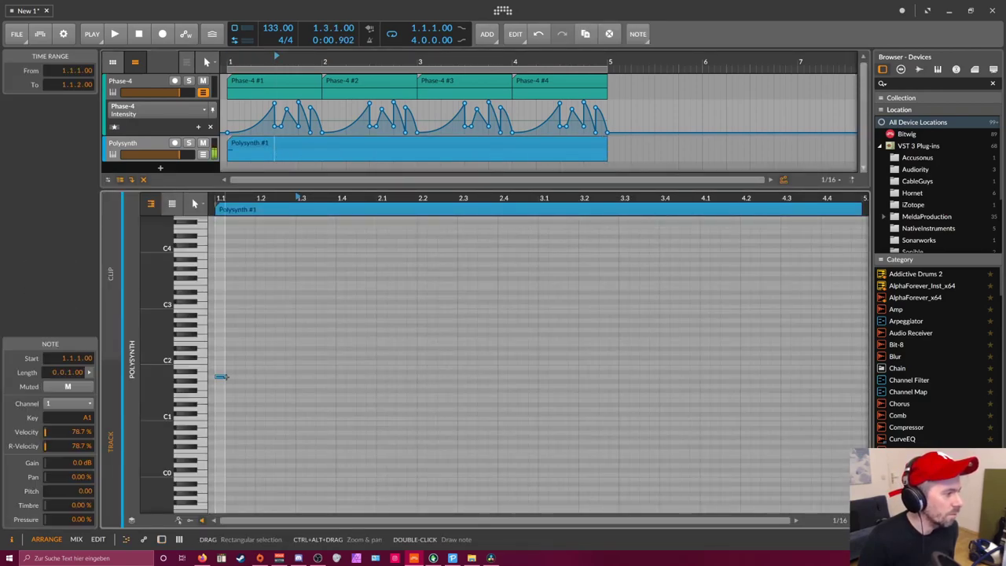
{"action": "left_click", "coordinate": [253, 86]}
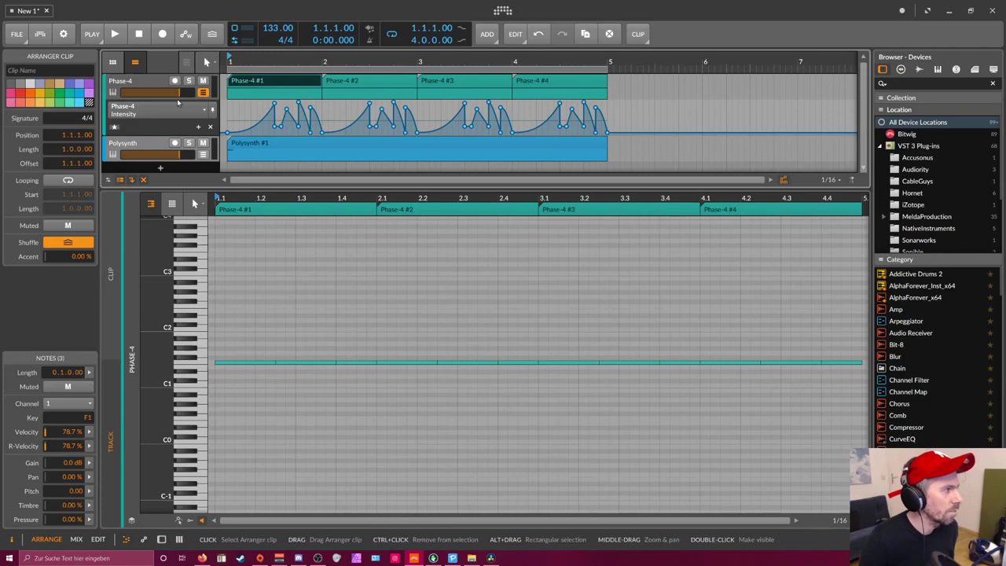
{"action": "left_click", "coordinate": [260, 149]}
{"action": "left_click", "coordinate": [249, 373]}
{"action": "left_click_drag", "start_coordinate": [218, 363], "coordinate": [767, 395]}
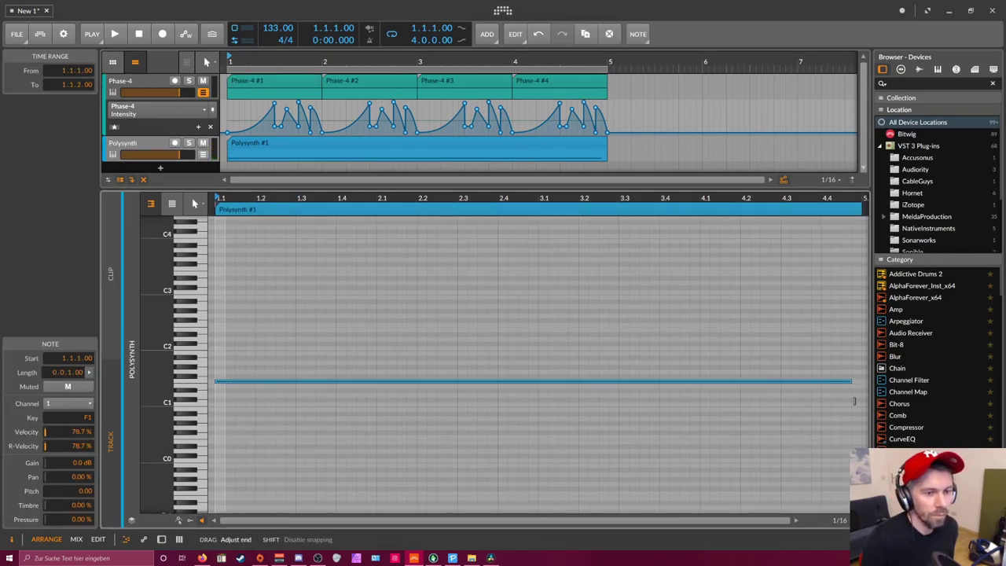
{"action": "left_click_drag", "start_coordinate": [854, 401], "coordinate": [730, 353]}
Duplicate the four-bar F1 note, transpose the copy up to C2, and audition the interval.
{"action": "left_click", "coordinate": [240, 359]}
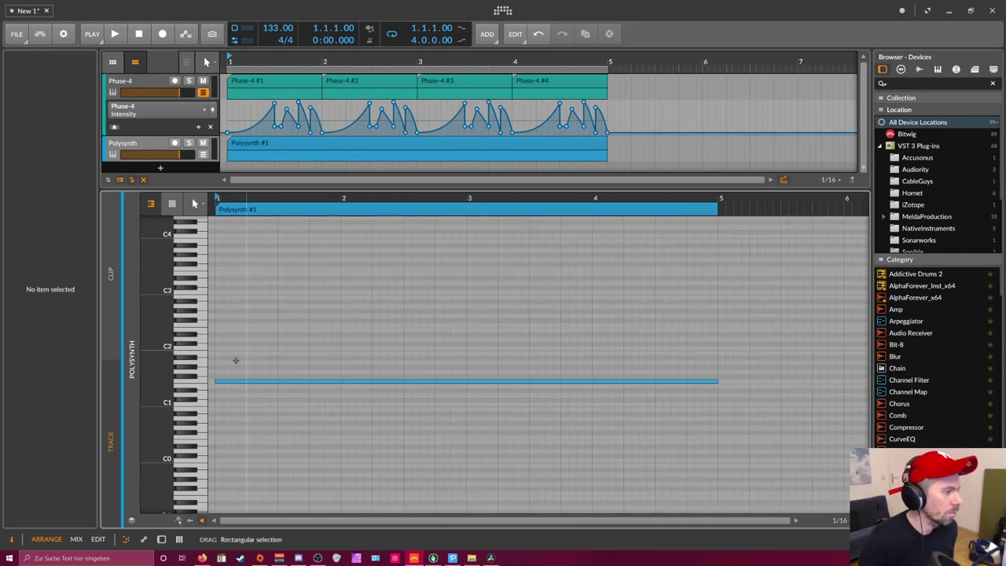
{"action": "left_click_drag", "start_coordinate": [220, 382], "coordinate": [281, 366]}
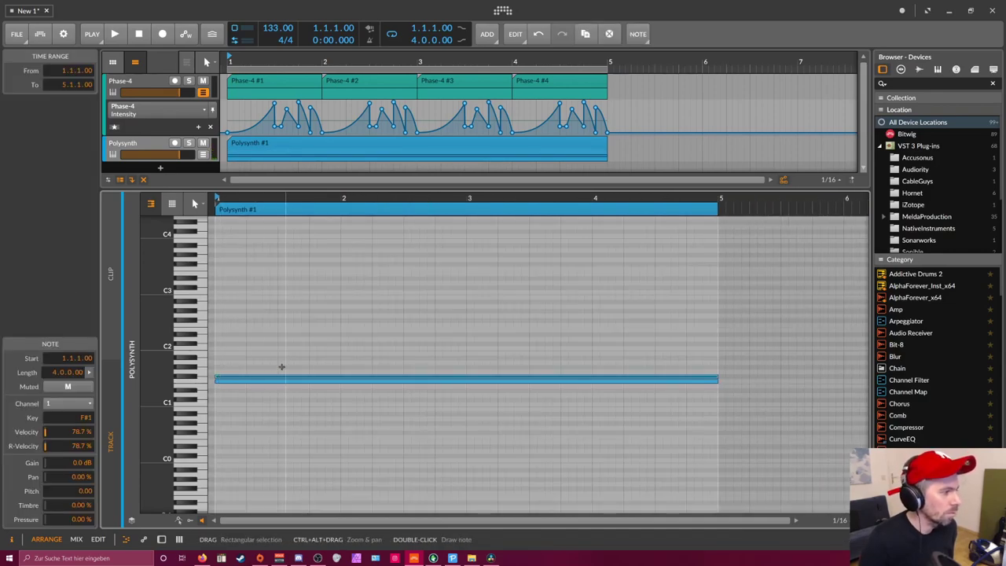
{"action": "key", "text": "Up"}
{"action": "key", "text": "Up"}
{"action": "key", "text": "Up"}
{"action": "key", "text": "Up"}
{"action": "key", "text": "Up"}
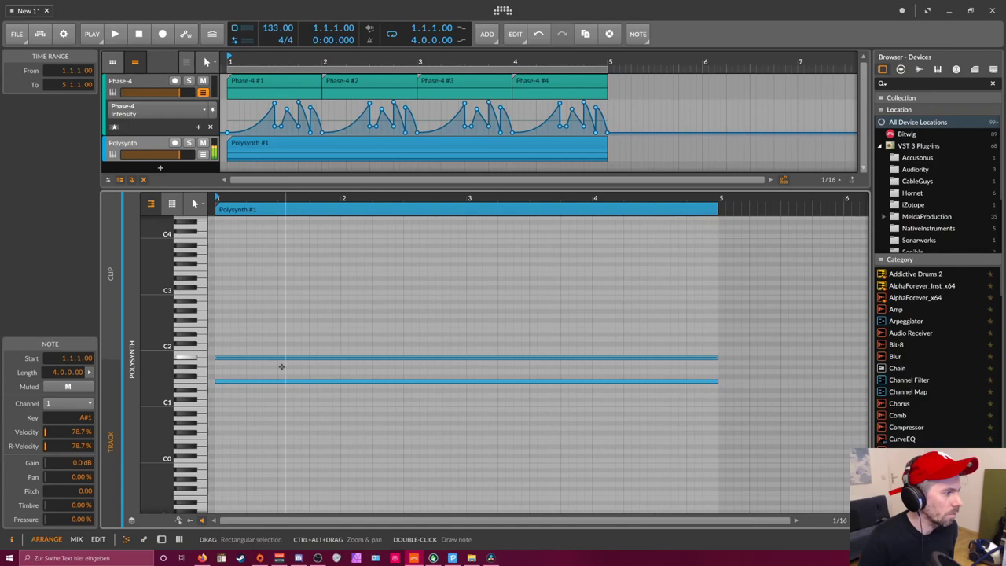
{"action": "key", "text": "space"}
{"action": "key", "text": "space"}
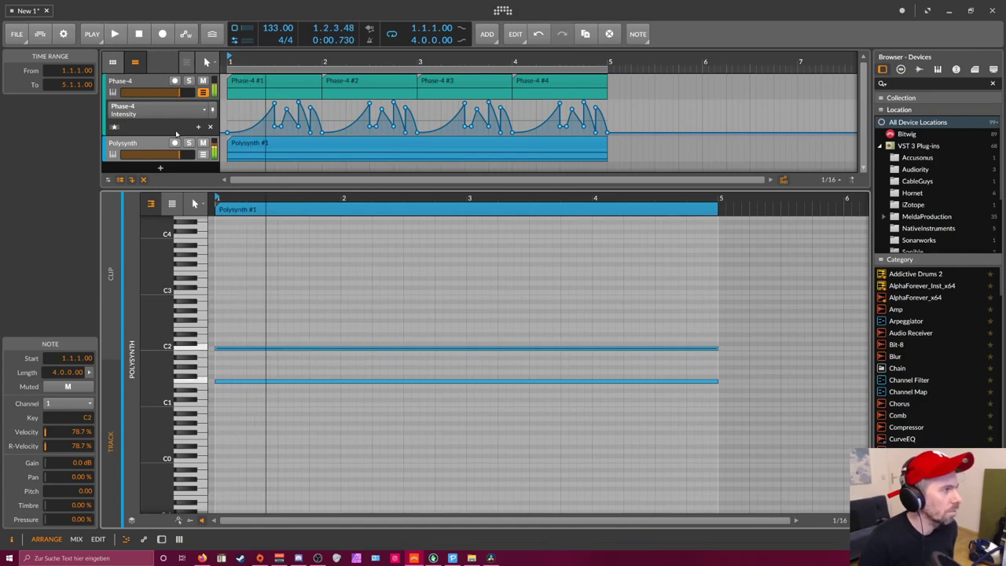
Show the Polysynth device and set its first oscillator to 4' with 2v unison while playing the loop.
{"action": "double_click", "coordinate": [157, 144]}
{"action": "key", "text": "space"}
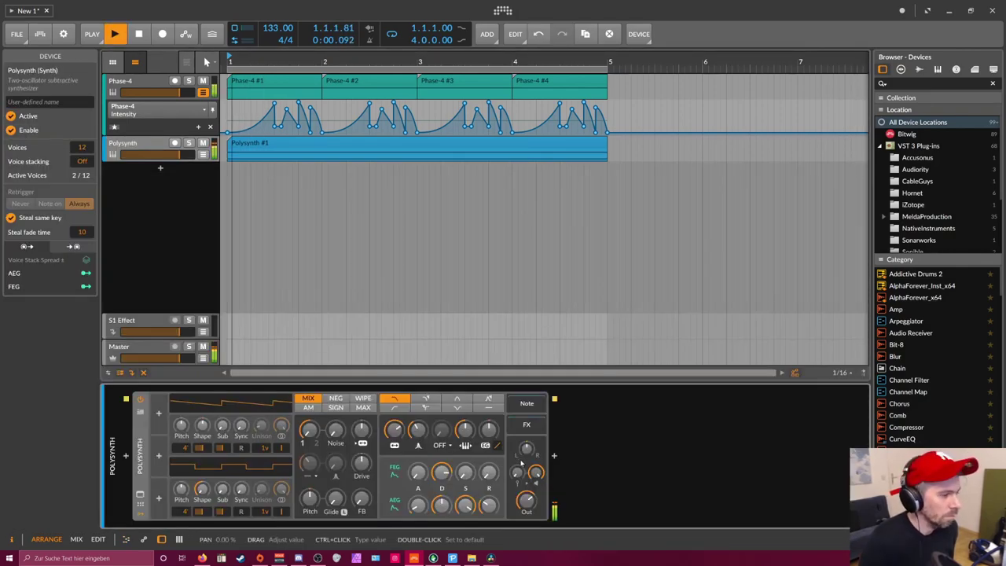
{"action": "key", "text": "space"}
{"action": "key", "text": "space"}
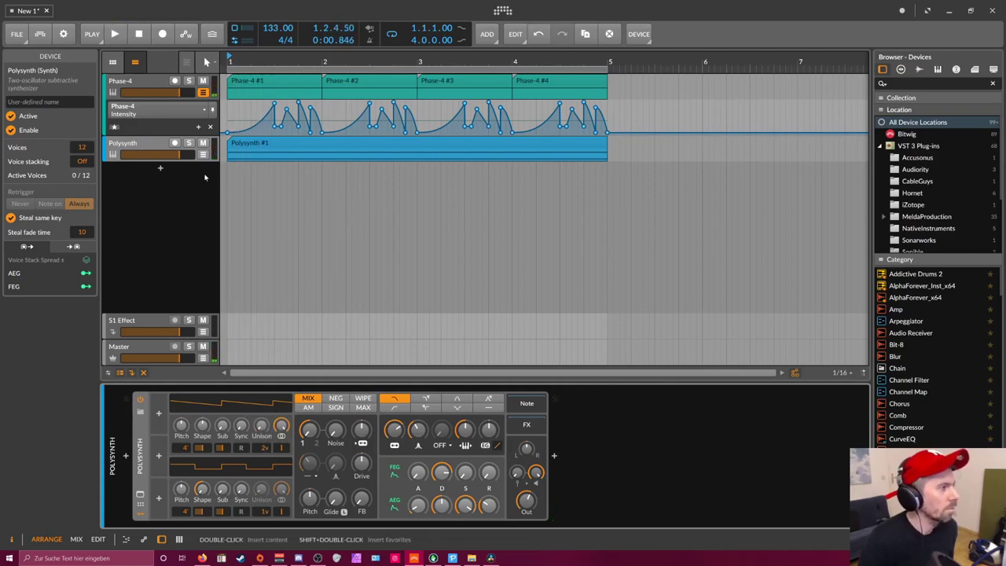
Add a Macro modulator to the Polysynth.
{"action": "left_click", "coordinate": [158, 414]}
{"action": "type", "text": "macro"}
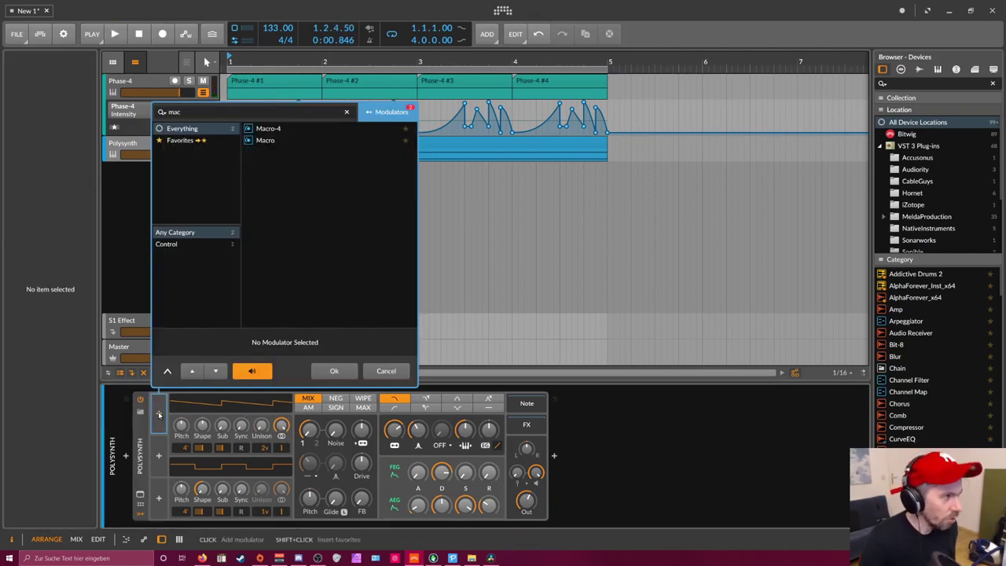
{"action": "key", "text": "Down"}
{"action": "key", "text": "Return"}
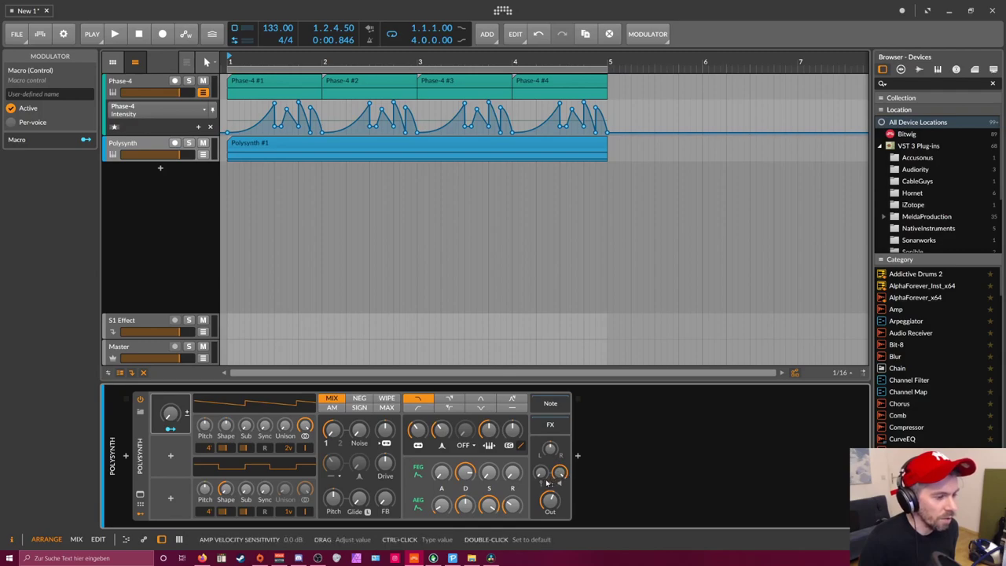
Audition the loop and add an EQ-2 after the Polysynth with its low band set to a low cut.
{"action": "key", "text": "space"}
{"action": "key", "text": "space"}
{"action": "key", "text": "space"}
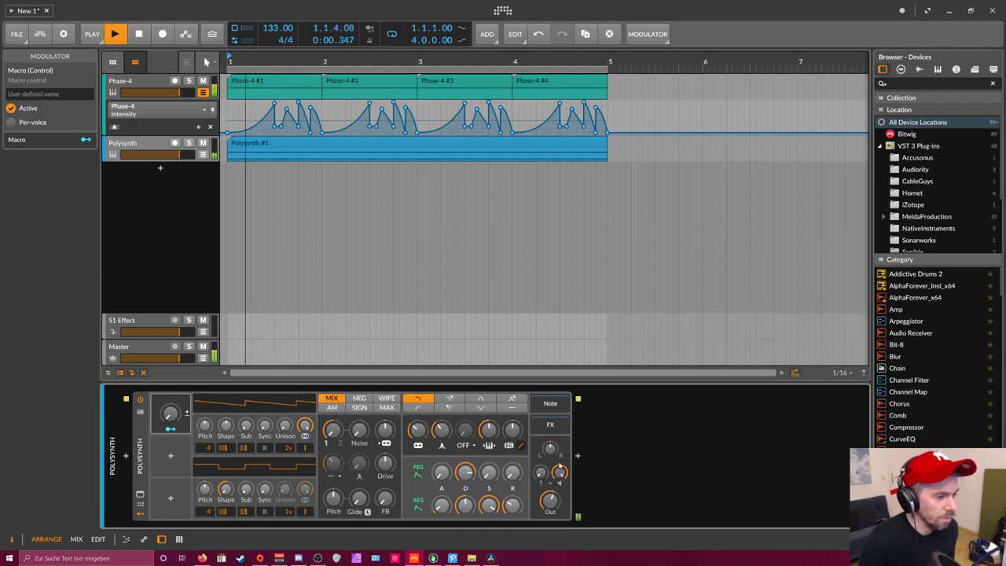
{"action": "key", "text": "space"}
{"action": "left_click", "coordinate": [576, 455]}
{"action": "type", "text": "r"}
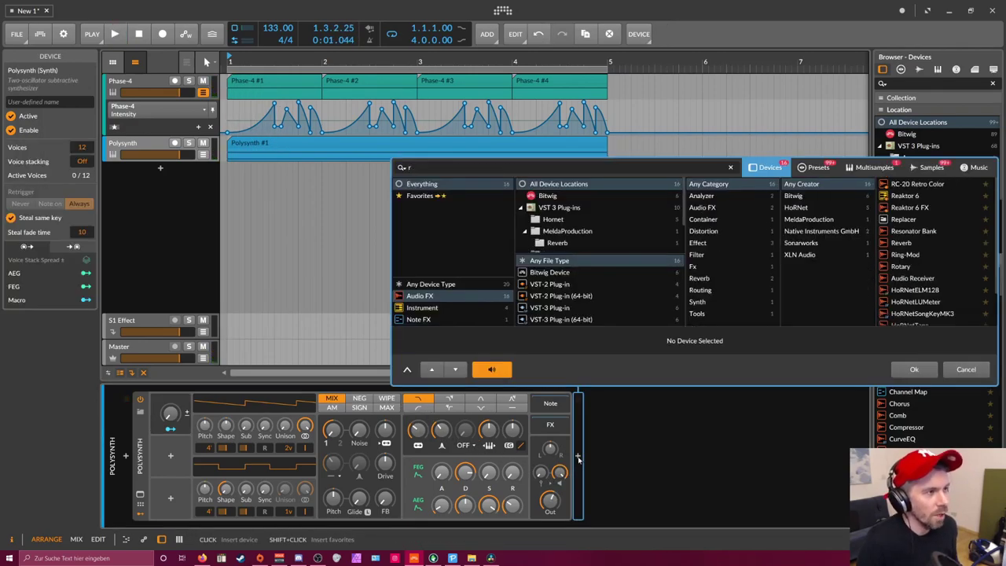
{"action": "key", "text": "BackSpace"}
{"action": "type", "text": "eq"}
{"action": "key", "text": "Return"}
{"action": "left_click", "coordinate": [633, 476]}
{"action": "left_click", "coordinate": [644, 492]}
Add a Reverb with a 2.40 s decay time and a Delay-2 after the EQ-2.
{"action": "left_click", "coordinate": [690, 456]}
{"action": "type", "text": "rev"}
{"action": "key", "text": "Return"}
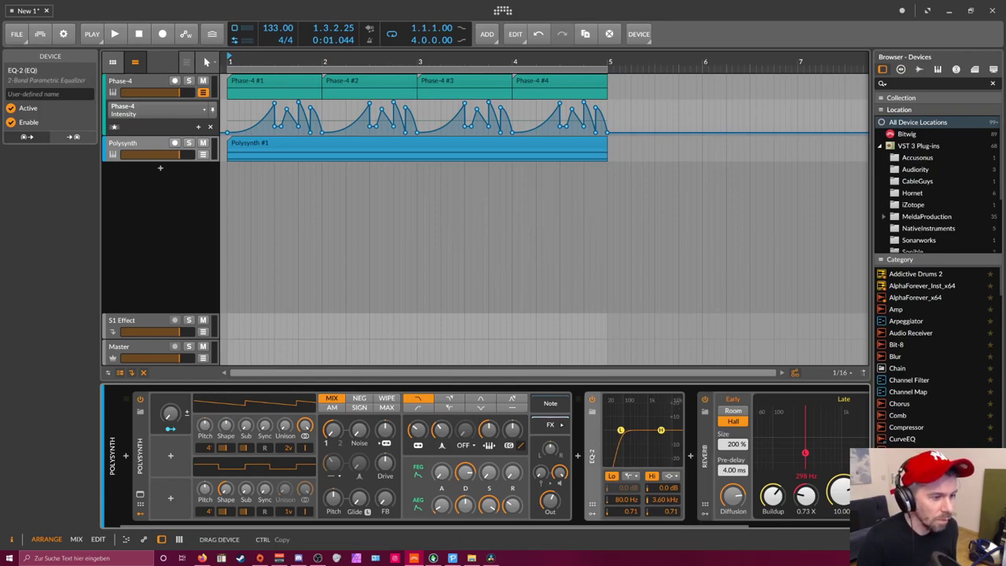
{"action": "left_click_drag", "start_coordinate": [544, 522], "coordinate": [712, 469]}
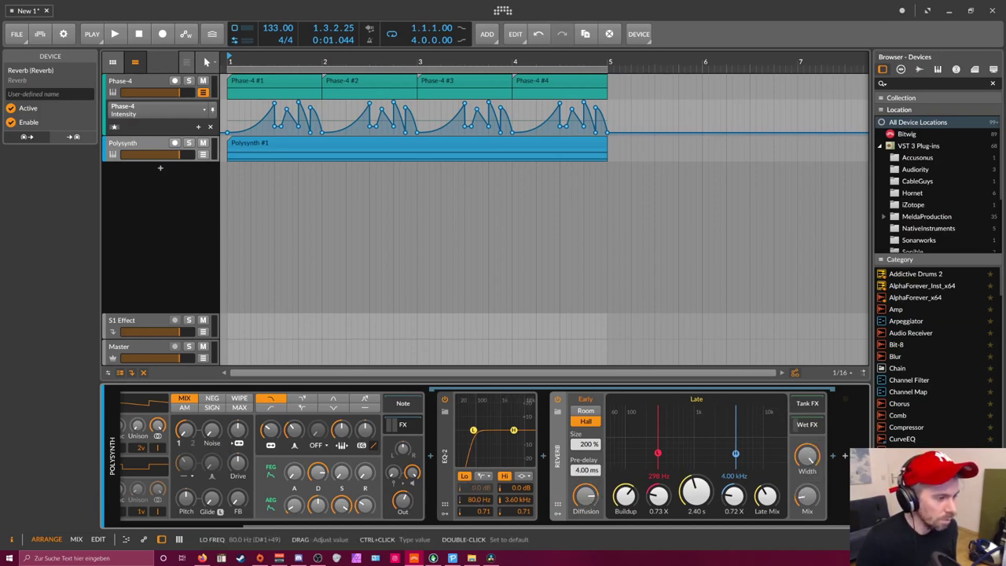
{"action": "left_click", "coordinate": [833, 459]}
{"action": "type", "text": "delay"}
{"action": "key", "text": "Return"}
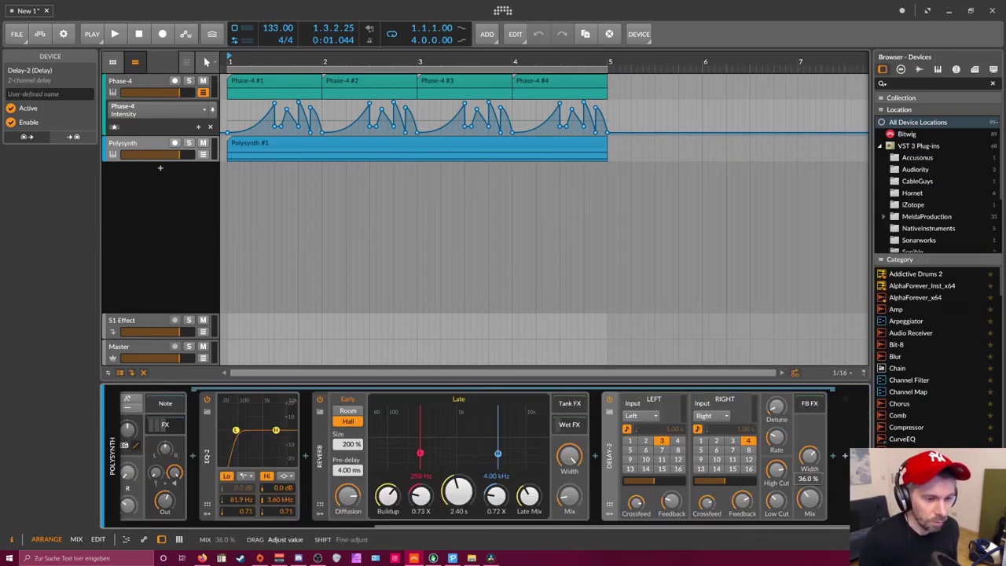
Solo the playing Polysynth and map its macro to filter frequency (+51), sync (+1.00), unison (+0.217), oscillator FM (+16) and oscillator mix (+0.43).
{"action": "scroll", "coordinate": [171, 429], "scroll_direction": "up", "scroll_amount": 5}
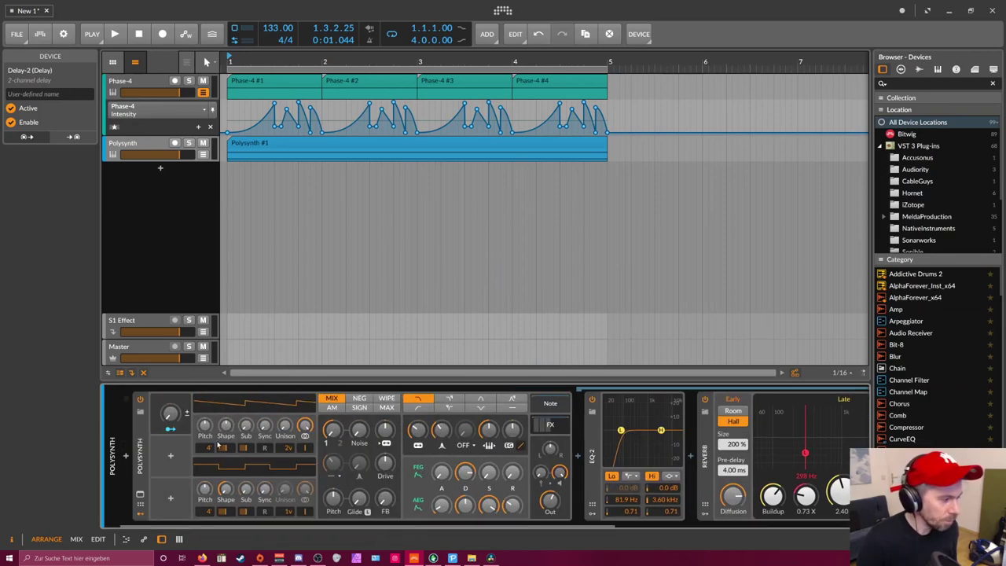
{"action": "left_click", "coordinate": [171, 429]}
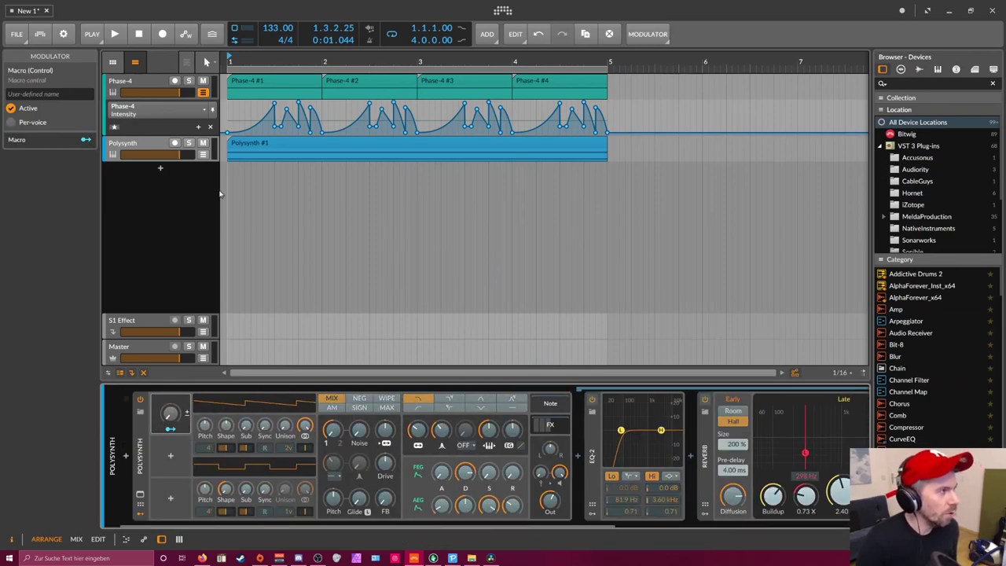
{"action": "left_click", "coordinate": [189, 144]}
{"action": "key", "text": "space"}
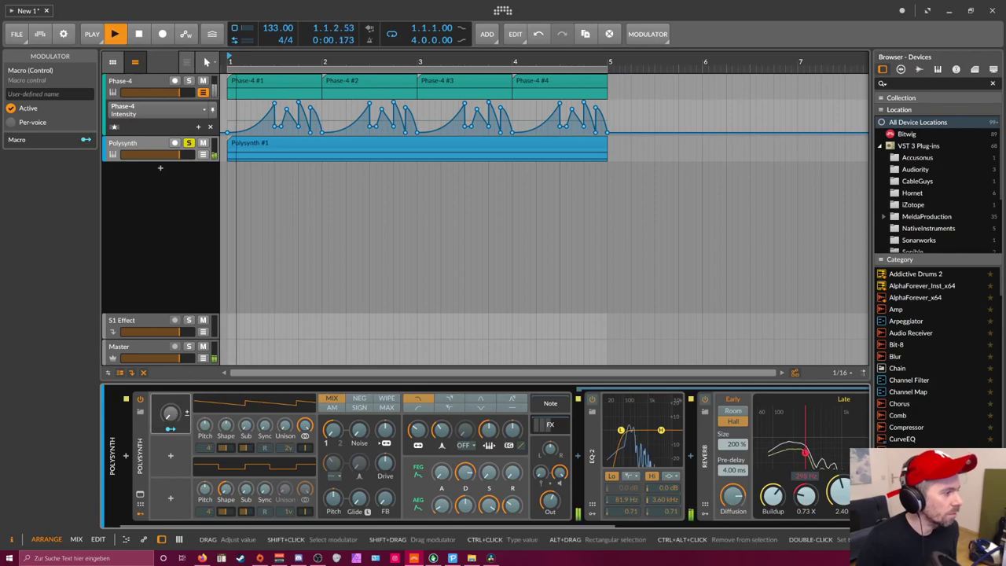
{"action": "left_click_drag", "start_coordinate": [417, 428], "coordinate": [417, 413]}
{"action": "left_click_drag", "start_coordinate": [265, 425], "coordinate": [285, 418]}
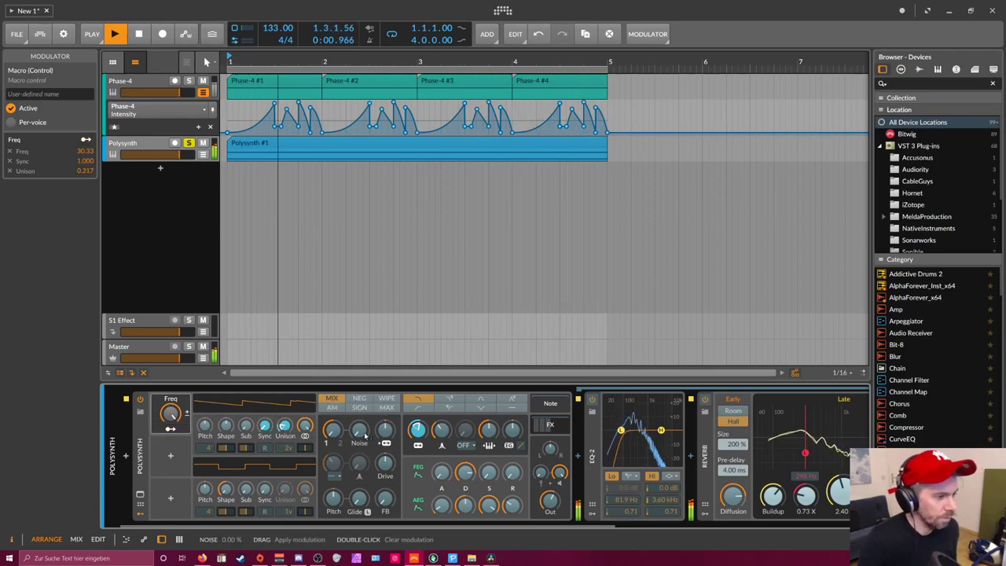
{"action": "left_click_drag", "start_coordinate": [417, 429], "coordinate": [332, 427]}
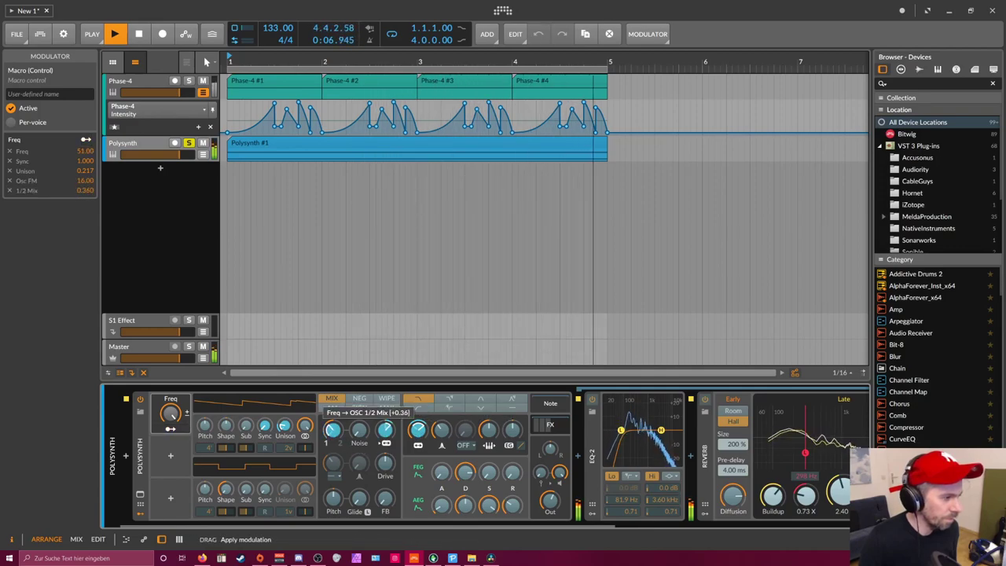
{"action": "left_click_drag", "start_coordinate": [332, 428], "coordinate": [331, 427]}
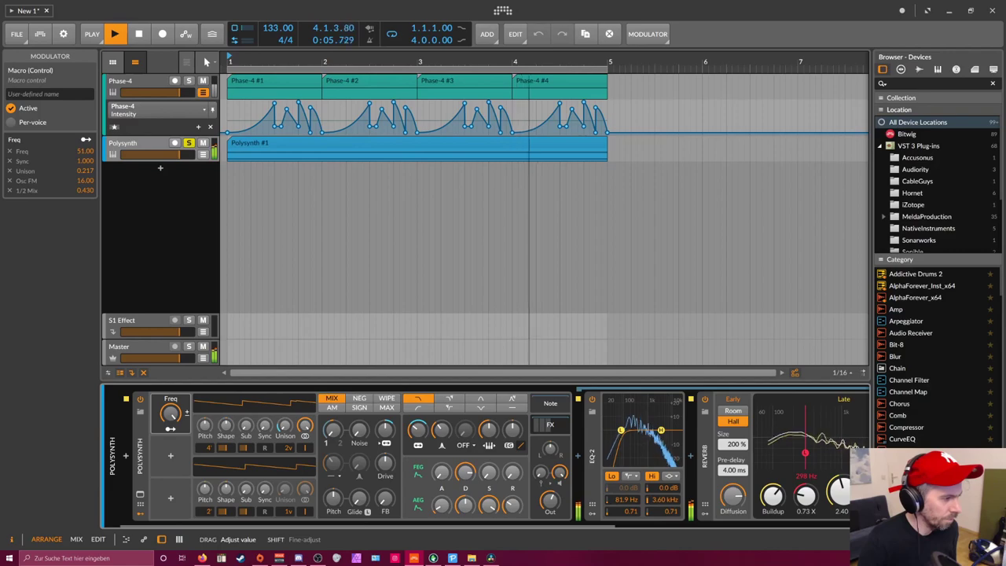
Map the macro to the second oscillator's pitch (-0.200), the pre-filter drive (+7.84) and the output gain (-0.240).
{"action": "left_click_drag", "start_coordinate": [205, 487], "coordinate": [204, 495]}
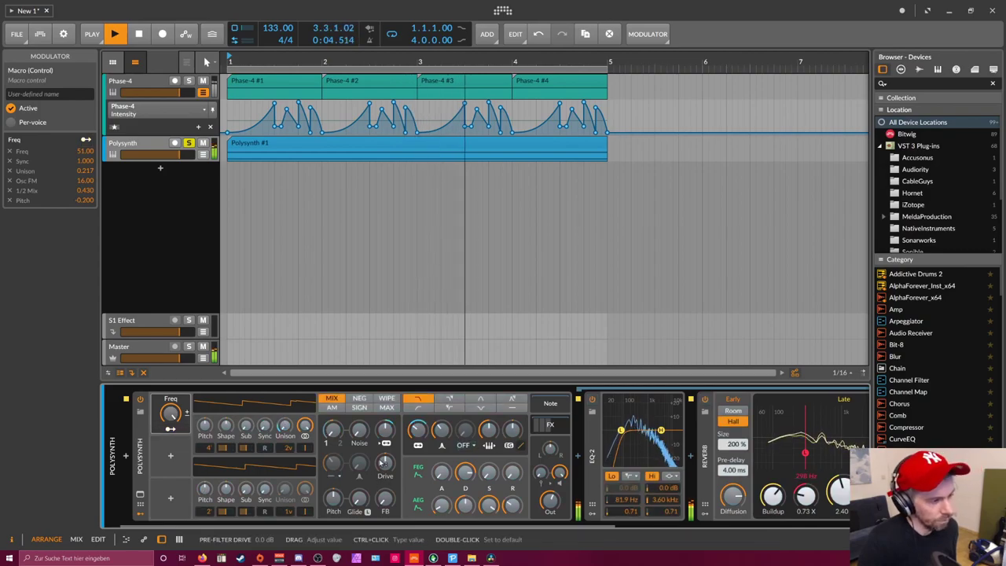
{"action": "left_click_drag", "start_coordinate": [385, 500], "coordinate": [385, 463]}
{"action": "key", "text": "ctrl+z"}
{"action": "left_click_drag", "start_coordinate": [559, 472], "coordinate": [559, 474]}
{"action": "left_click_drag", "start_coordinate": [385, 464], "coordinate": [385, 457]}
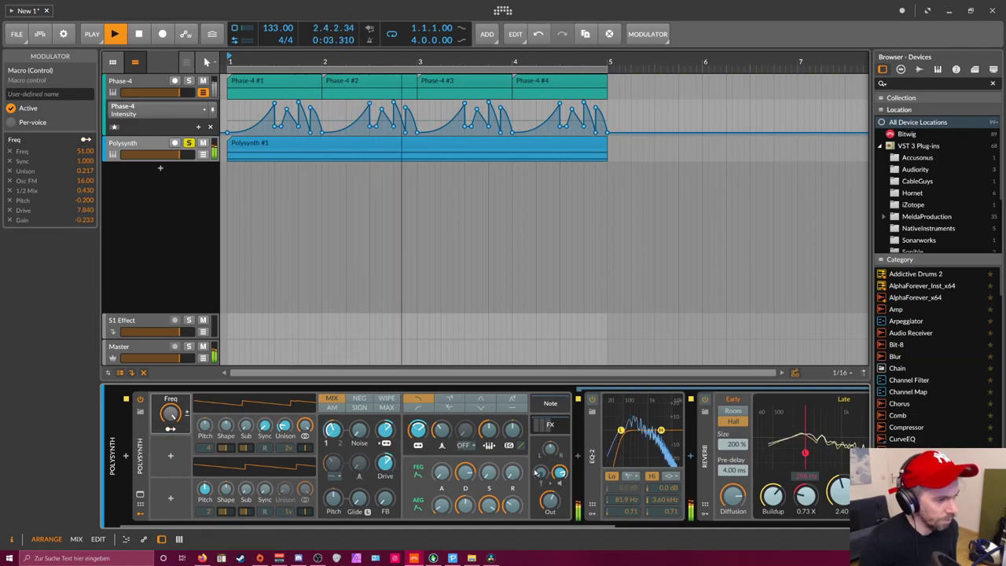
{"action": "left_click_drag", "start_coordinate": [559, 472], "coordinate": [559, 473]}
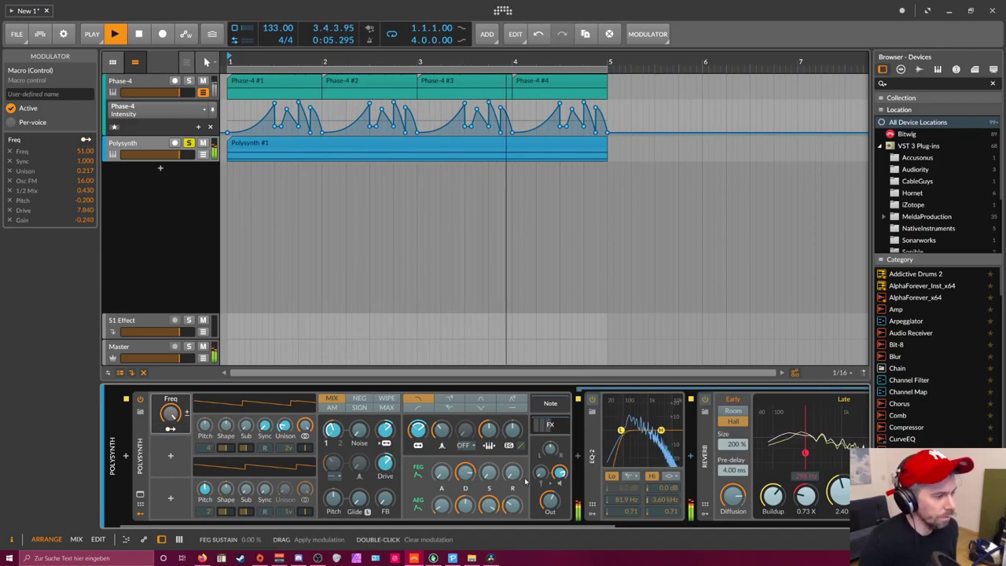
Map the macro to reverb mix (+0.233), reverb time (+0.627) and the frequencies of an EQ-2 after the reverb (low +17.20, high -23.07).
{"action": "scroll", "coordinate": [597, 463], "scroll_direction": "right", "scroll_amount": 3}
{"action": "left_click_drag", "start_coordinate": [670, 495], "coordinate": [670, 488]}
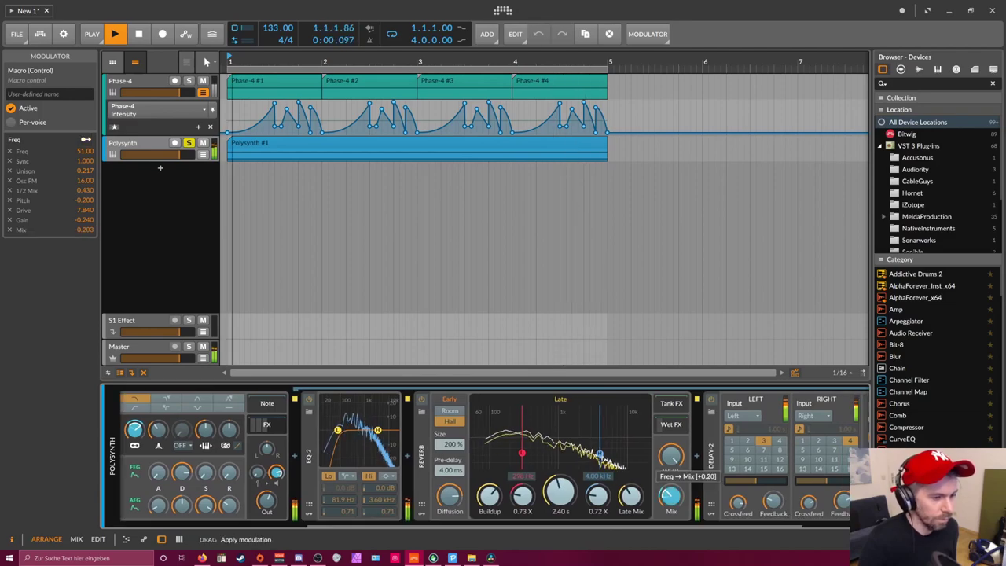
{"action": "left_click_drag", "start_coordinate": [559, 493], "coordinate": [559, 482]}
{"action": "left_click_drag", "start_coordinate": [671, 493], "coordinate": [613, 492]}
{"action": "scroll", "coordinate": [668, 503], "scroll_direction": "right", "scroll_amount": 3}
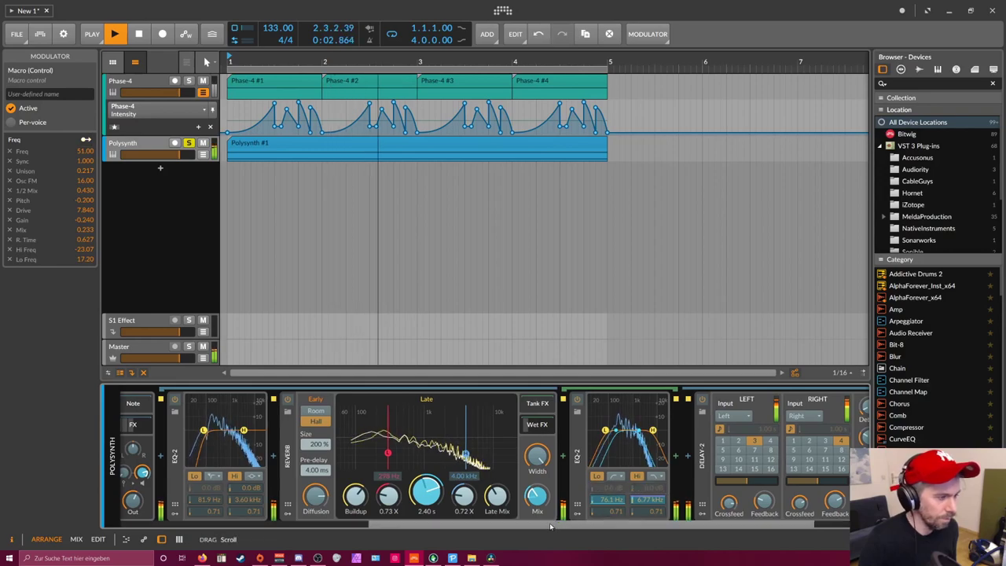
Map the macro to the first EQ-2's low frequency (+11.27), set the gain modulation to -0.173, and leave mapping mode.
{"action": "scroll", "coordinate": [511, 503], "scroll_direction": "left", "scroll_amount": 3}
{"action": "left_click_drag", "start_coordinate": [438, 501], "coordinate": [438, 491]}
{"action": "left_click_drag", "start_coordinate": [357, 449], "coordinate": [357, 452]}
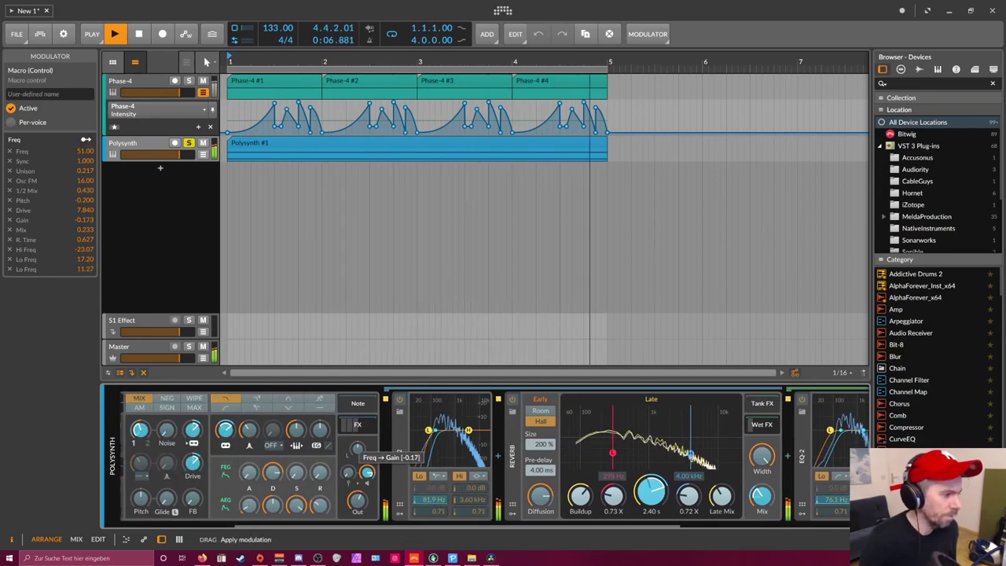
{"action": "scroll", "coordinate": [244, 507], "scroll_direction": "left", "scroll_amount": 3}
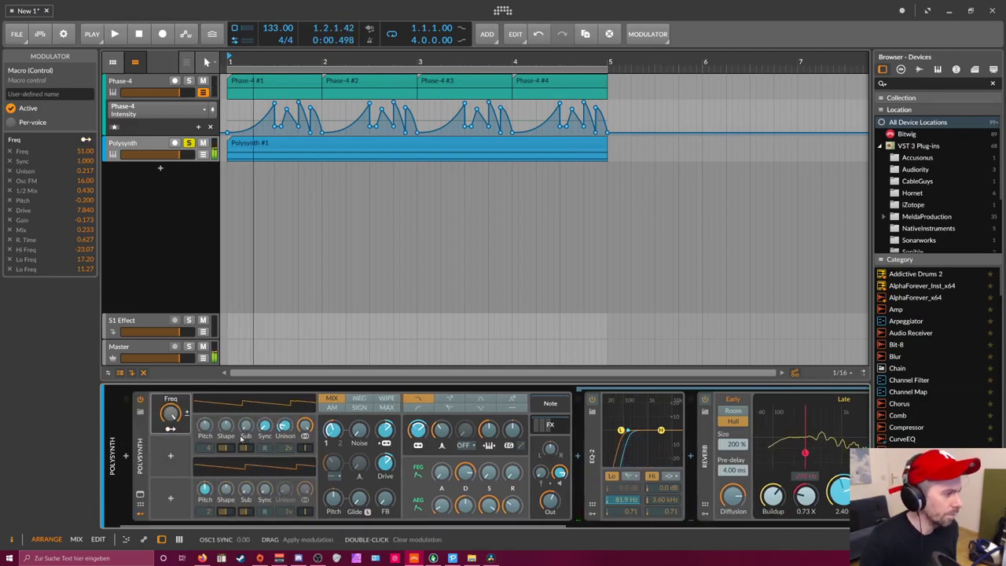
{"action": "key", "text": "Escape"}
Rename the Polysynth macro to Intensity and show its automation lane under the Polysynth track.
{"action": "left_click", "coordinate": [202, 155]}
{"action": "left_click", "coordinate": [134, 196]}
{"action": "double_click", "coordinate": [173, 398]}
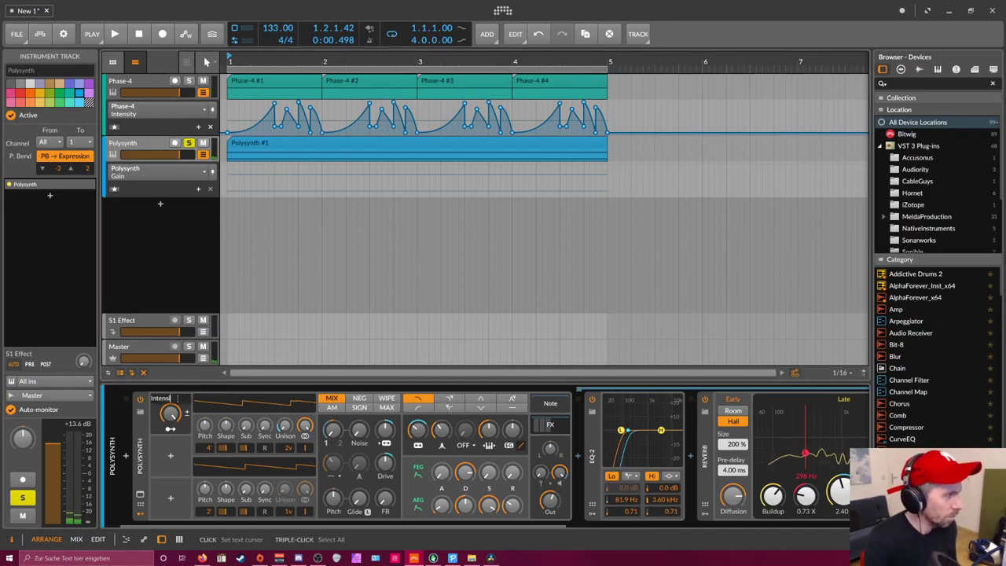
{"action": "key", "text": "Return"}
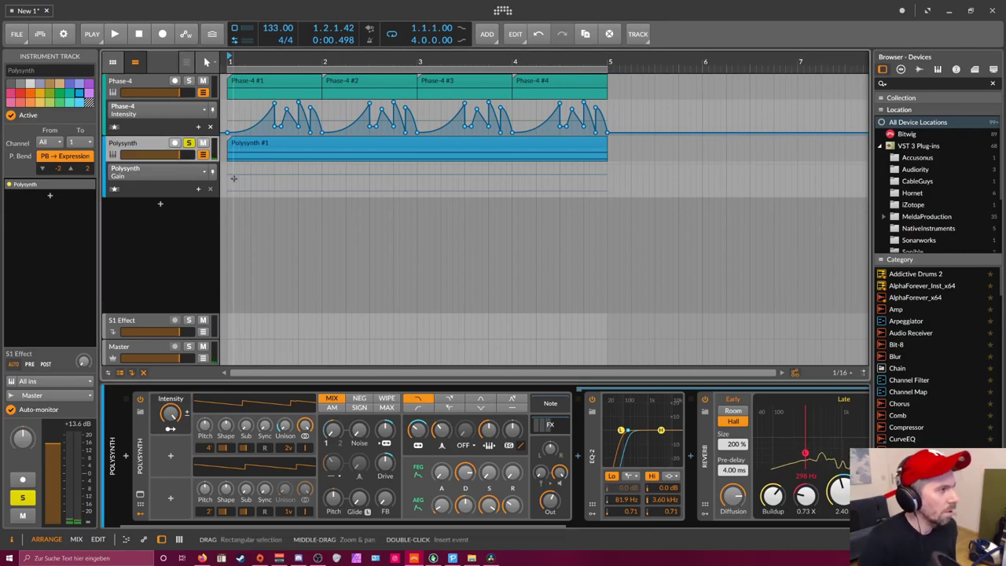
{"action": "left_click", "coordinate": [172, 176]}
{"action": "left_click", "coordinate": [198, 233]}
{"action": "left_click", "coordinate": [171, 414]}
Draw Intensity automation rising from 0% to a peak at bar 3, falling to 0% mid-bar 3, rising to bar 5 and dropping to 0%.
{"action": "left_click_drag", "start_coordinate": [229, 168], "coordinate": [424, 167]}
{"action": "left_click_drag", "start_coordinate": [422, 166], "coordinate": [459, 195]}
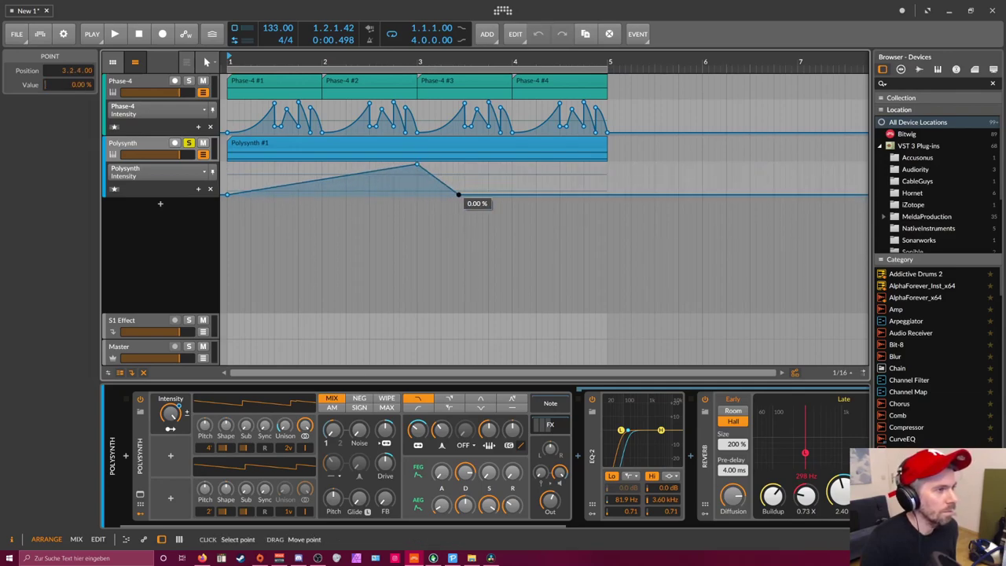
{"action": "left_click", "coordinate": [582, 184]}
{"action": "left_click_drag", "start_coordinate": [582, 184], "coordinate": [607, 196]}
{"action": "left_click", "coordinate": [607, 191]}
Play both parts together and bend the falling Intensity segment in bar 3 into a curve.
{"action": "key", "text": "space"}
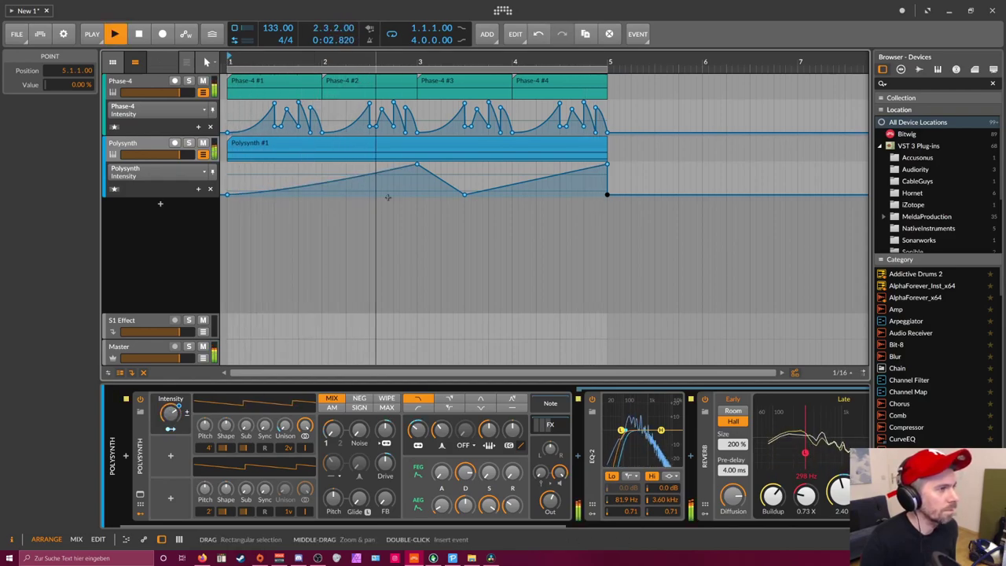
{"action": "left_click_drag", "start_coordinate": [431, 182], "coordinate": [436, 198]}
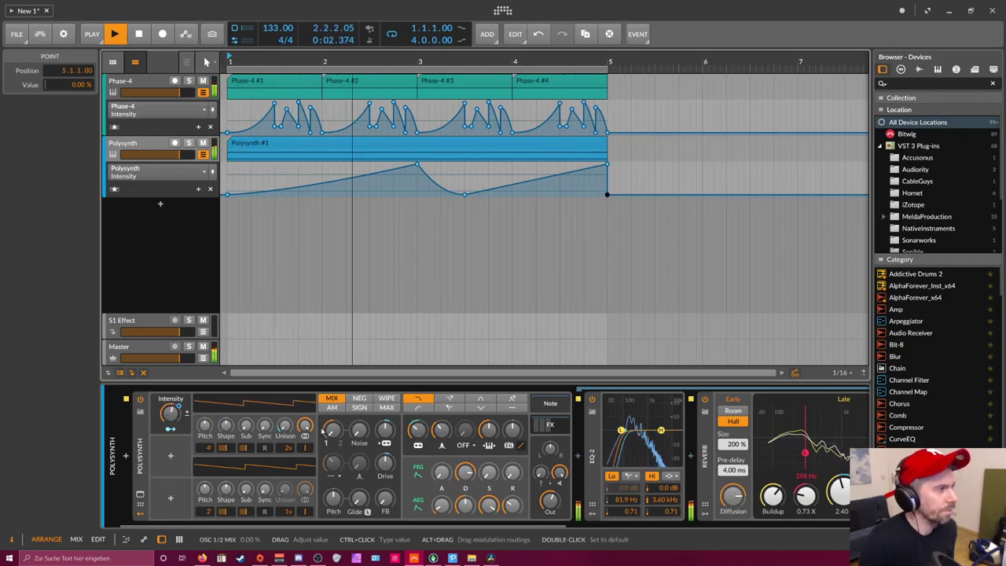
{"action": "left_click", "coordinate": [158, 153]}
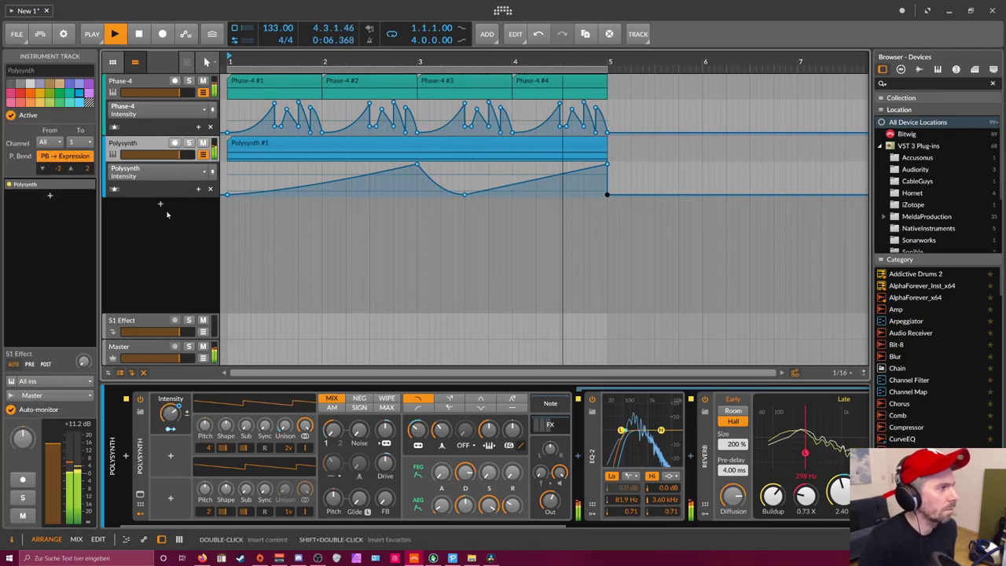
{"action": "key", "text": "space"}
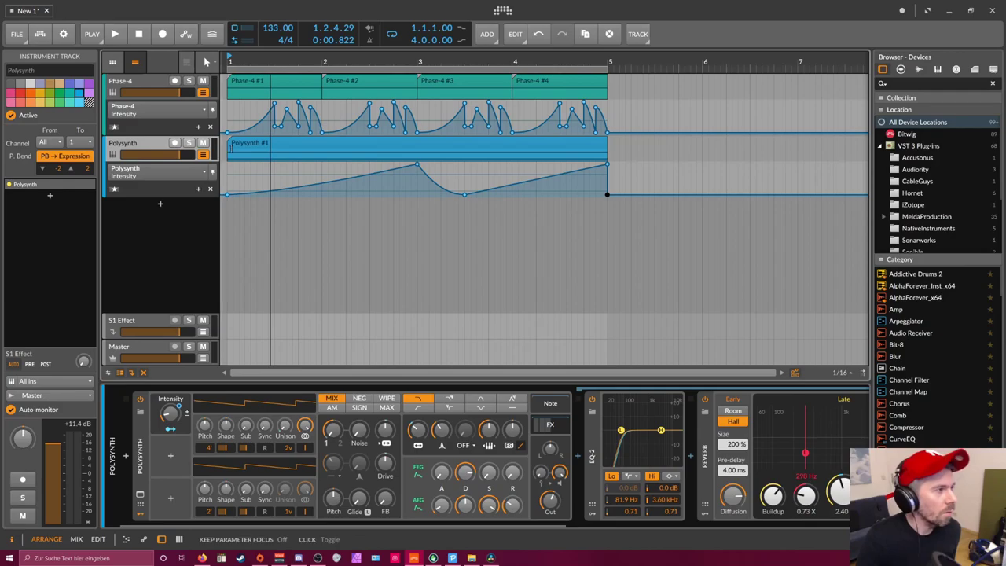
Compare the notes in the Polysynth clip and the first Phase-4 clip, and return to the Polysynth device chain.
{"action": "key", "text": "e"}
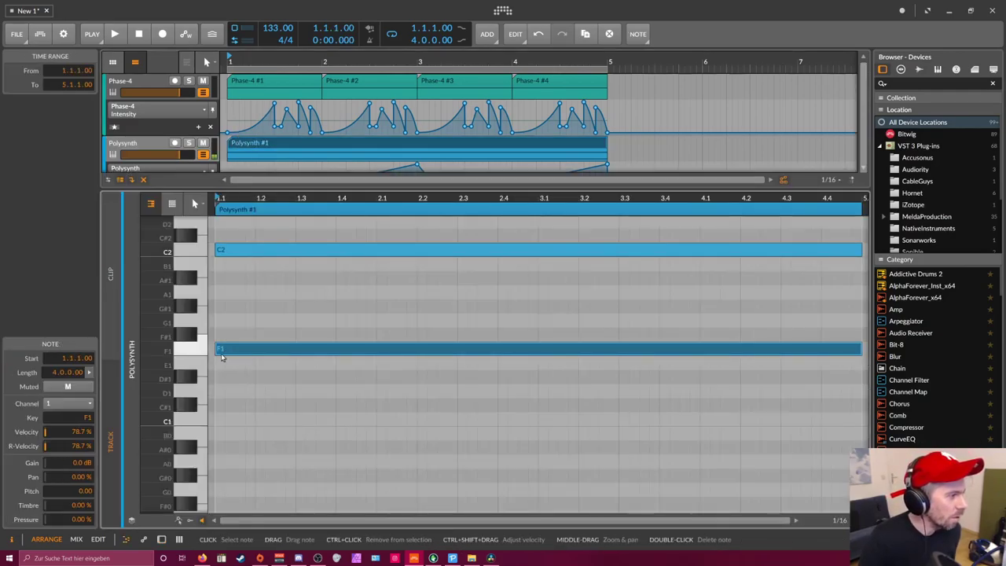
{"action": "scroll", "coordinate": [246, 218], "scroll_direction": "down", "scroll_amount": 2}
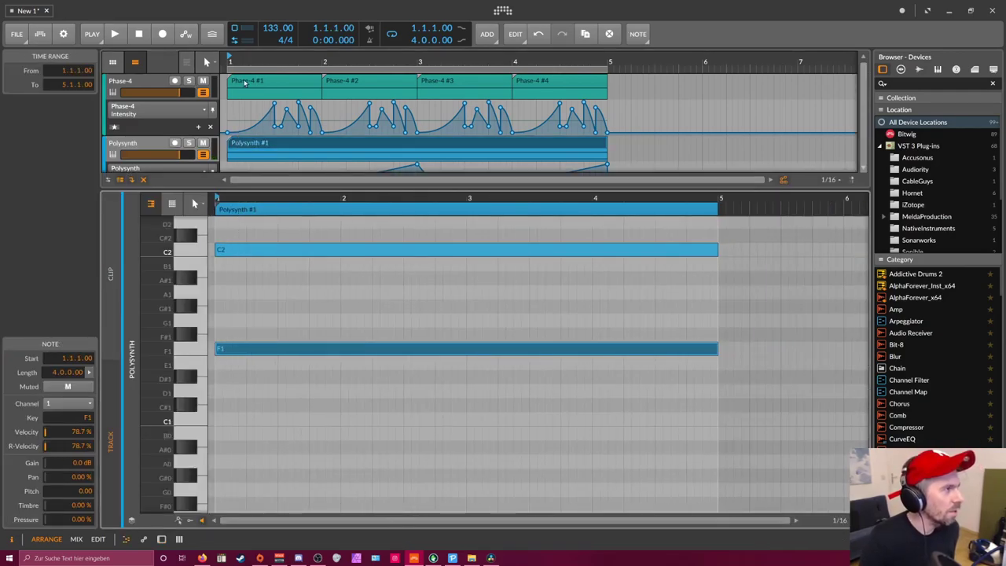
{"action": "left_click", "coordinate": [243, 84]}
{"action": "scroll", "coordinate": [255, 278], "scroll_direction": "up", "scroll_amount": 4}
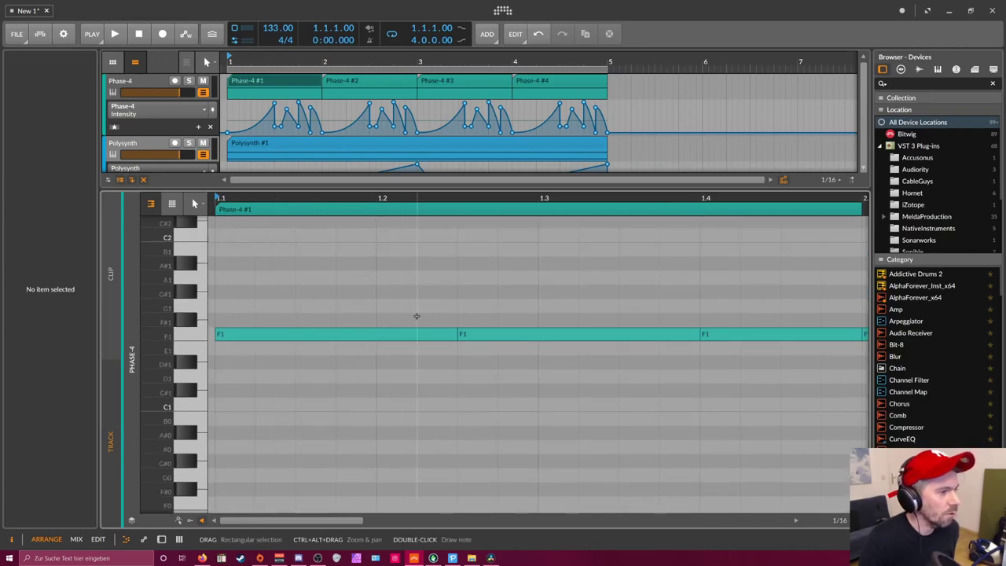
{"action": "key", "text": "d"}
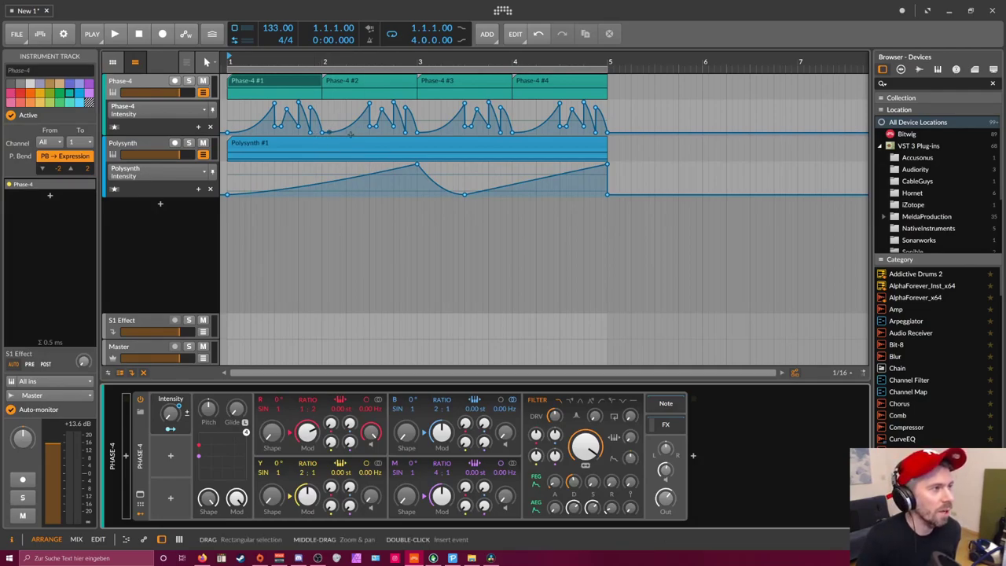
{"action": "left_click_drag", "start_coordinate": [359, 61], "coordinate": [328, 69]}
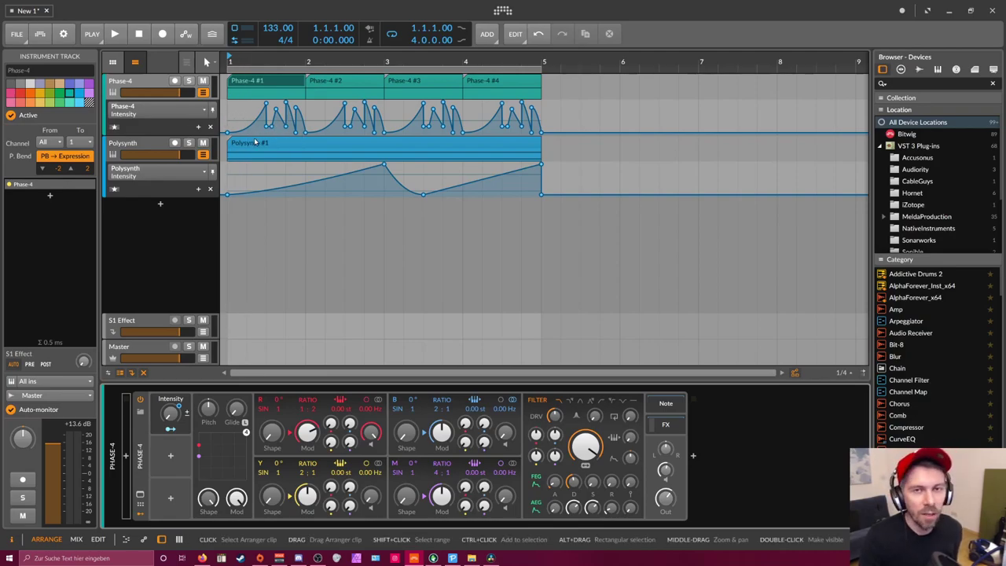
{"action": "left_click", "coordinate": [149, 149]}
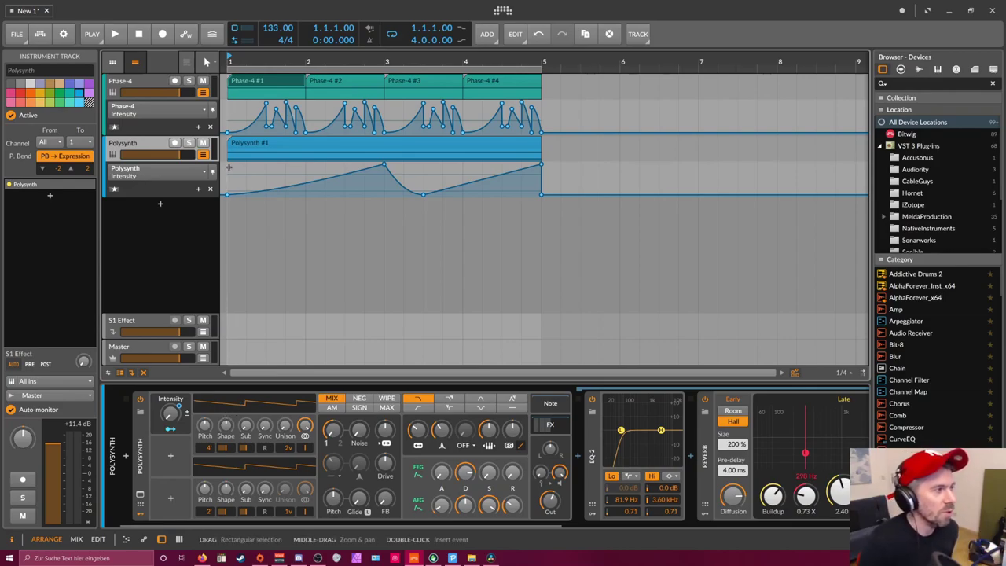
Add a new instrument track with a second Polysynth below the existing tracks.
{"action": "double_click", "coordinate": [161, 210]}
{"action": "type", "text": "poly"}
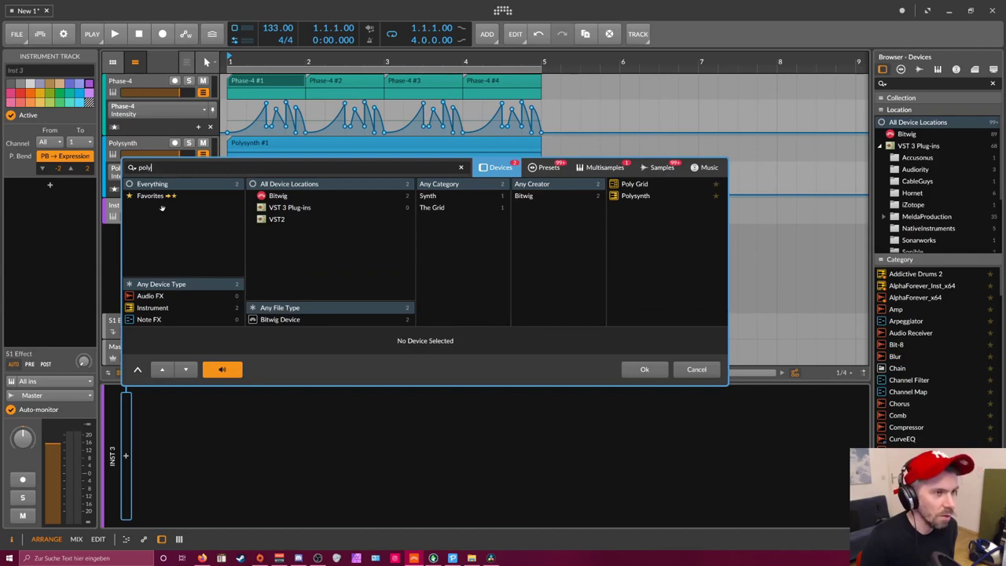
{"action": "key", "text": "Down"}
{"action": "key", "text": "Down"}
{"action": "key", "text": "Return"}
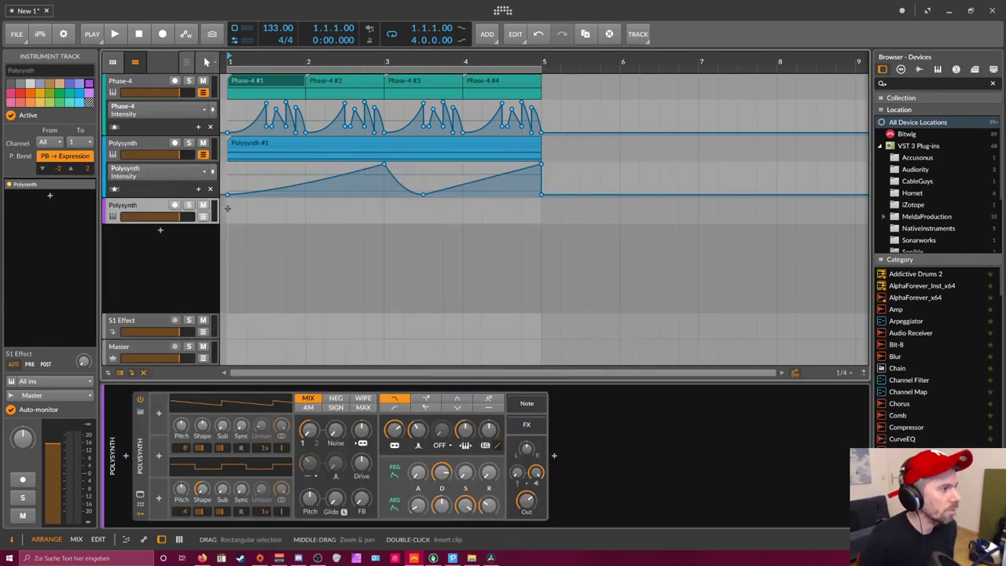
Insert a clip at bar 1 of the new Polysynth track, loop it out to four bars, and open it for note editing.
{"action": "double_click", "coordinate": [227, 208]}
{"action": "left_click_drag", "start_coordinate": [325, 220], "coordinate": [550, 219]}
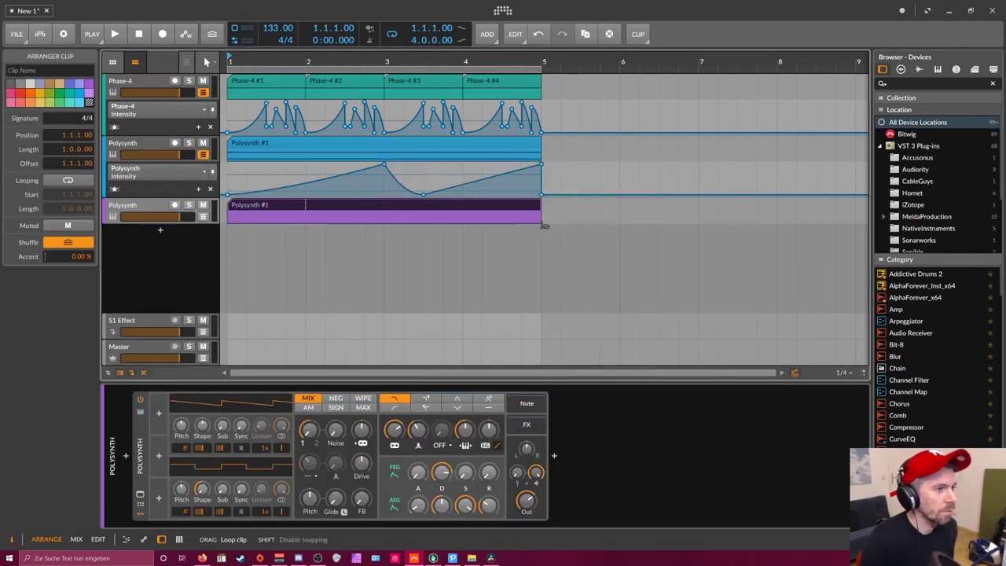
{"action": "double_click", "coordinate": [262, 212]}
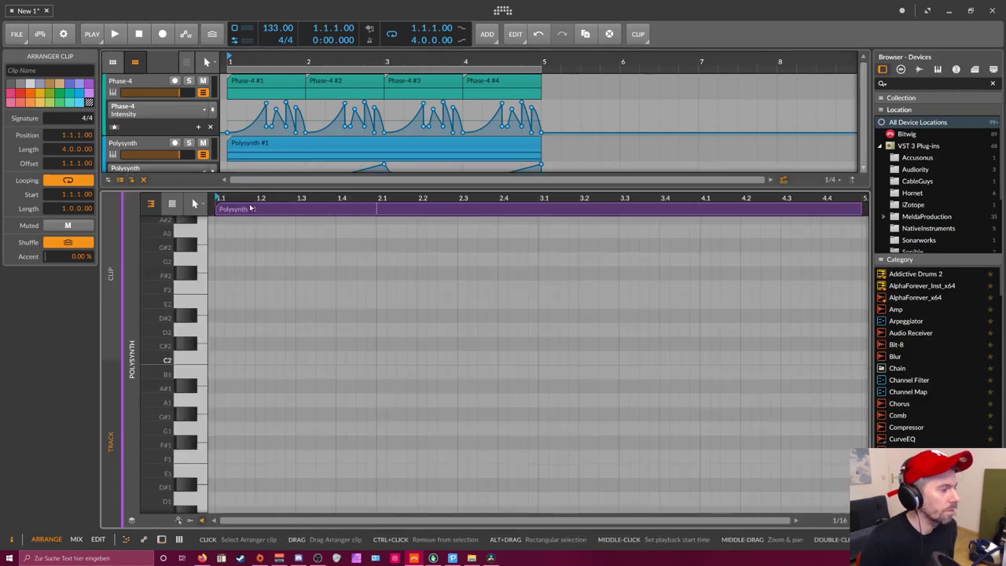
Draw one-beat F1, C2 and G#1 notes at the start of the looped clip to form a chord.
{"action": "double_click", "coordinate": [228, 447]}
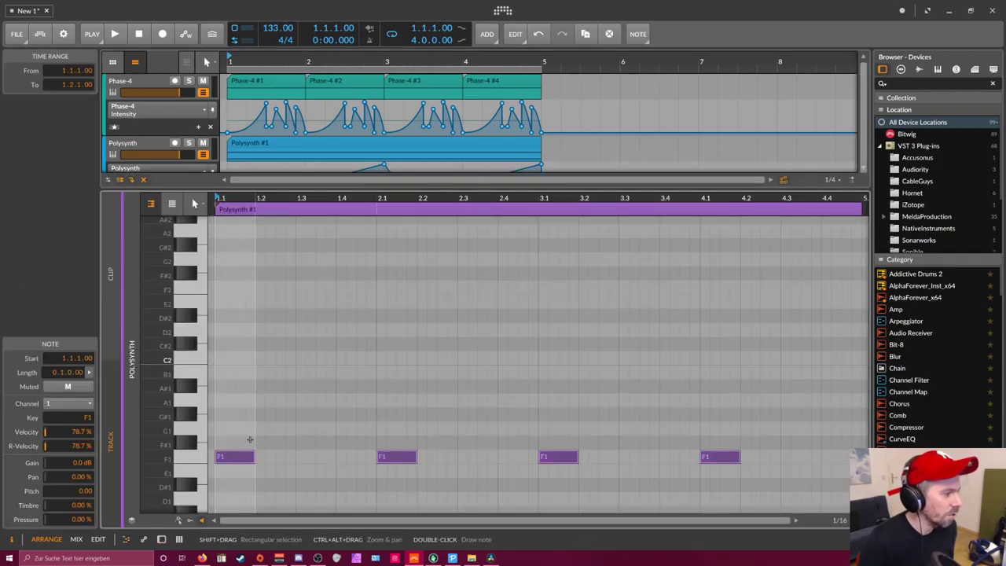
{"action": "double_click", "coordinate": [221, 359]}
{"action": "double_click", "coordinate": [223, 400]}
{"action": "key", "text": "space"}
{"action": "left_click_drag", "start_coordinate": [238, 400], "coordinate": [239, 414]}
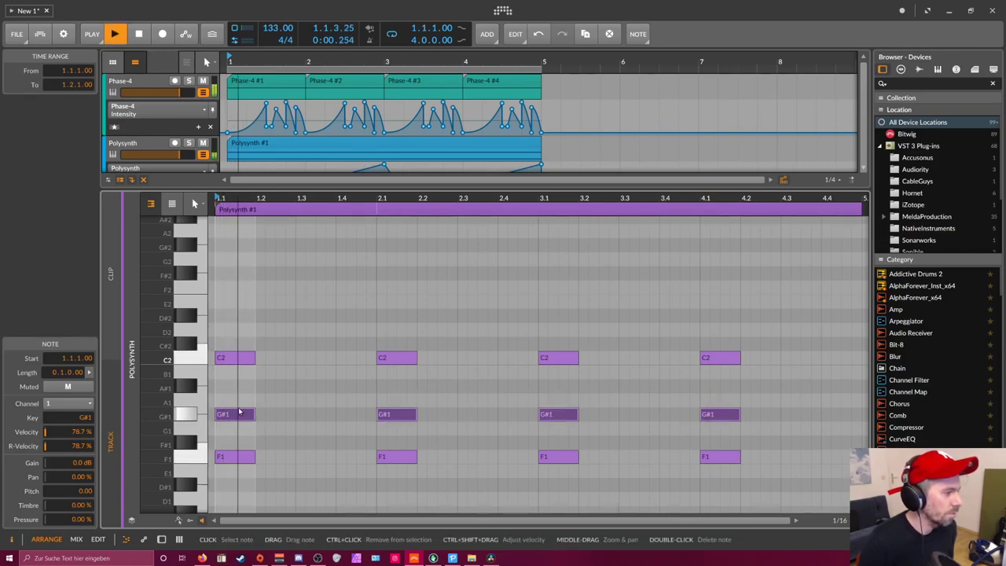
{"action": "key", "text": "space"}
Shorten the chord to an eighth note and duplicate it four times at three-sixteenth intervals through bar 1.
{"action": "left_click", "coordinate": [243, 261]}
{"action": "left_click_drag", "start_coordinate": [235, 200], "coordinate": [237, 214]}
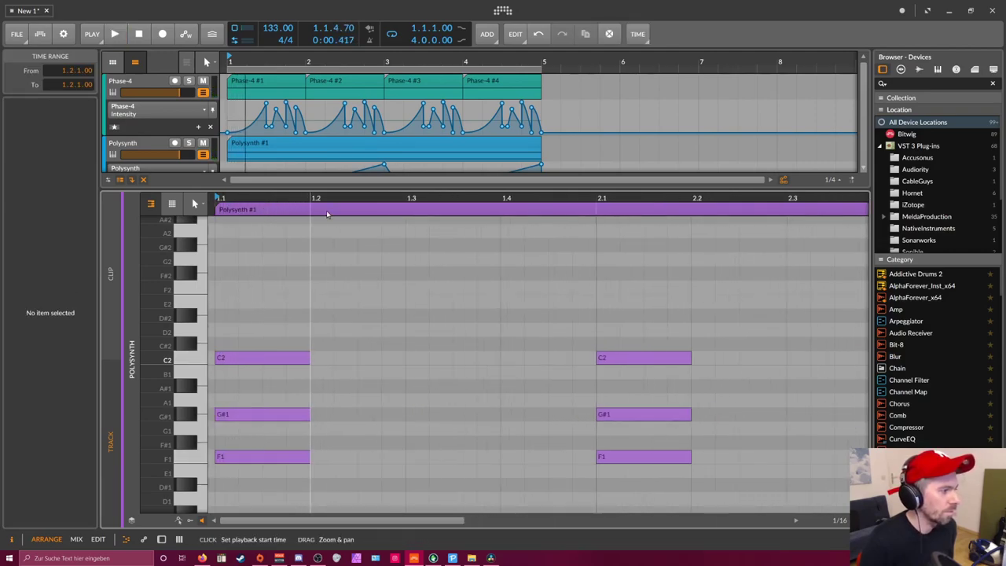
{"action": "left_click_drag", "start_coordinate": [311, 464], "coordinate": [262, 359]}
{"action": "left_click_drag", "start_coordinate": [279, 474], "coordinate": [246, 355]}
{"action": "key", "text": "ctrl+d"}
{"action": "key", "text": "ctrl+d"}
{"action": "key", "text": "ctrl+d"}
{"action": "key", "text": "ctrl+d"}
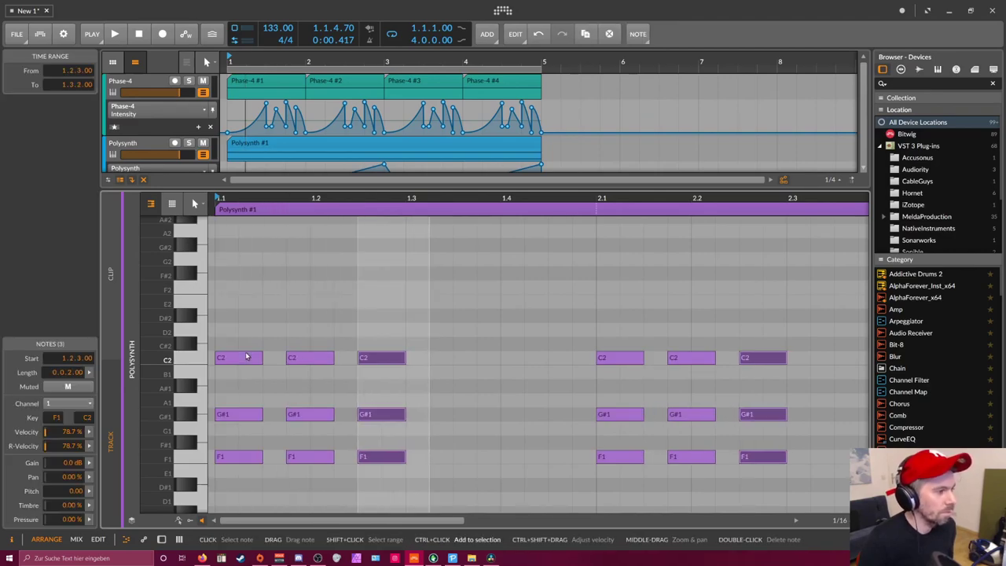
Audition the chord pattern, then set the new Polysynth's second oscillator to 2' and lower its filter cutoff.
{"action": "key", "text": "space"}
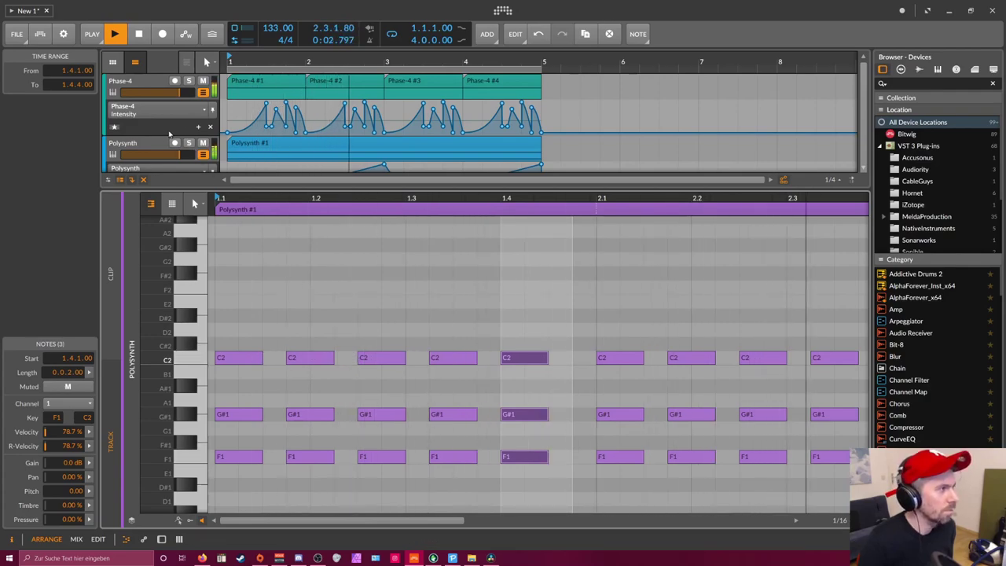
{"action": "scroll", "coordinate": [314, 126], "scroll_direction": "down", "scroll_amount": 3}
{"action": "left_click_drag", "start_coordinate": [211, 189], "coordinate": [192, 326]}
{"action": "key", "text": "space"}
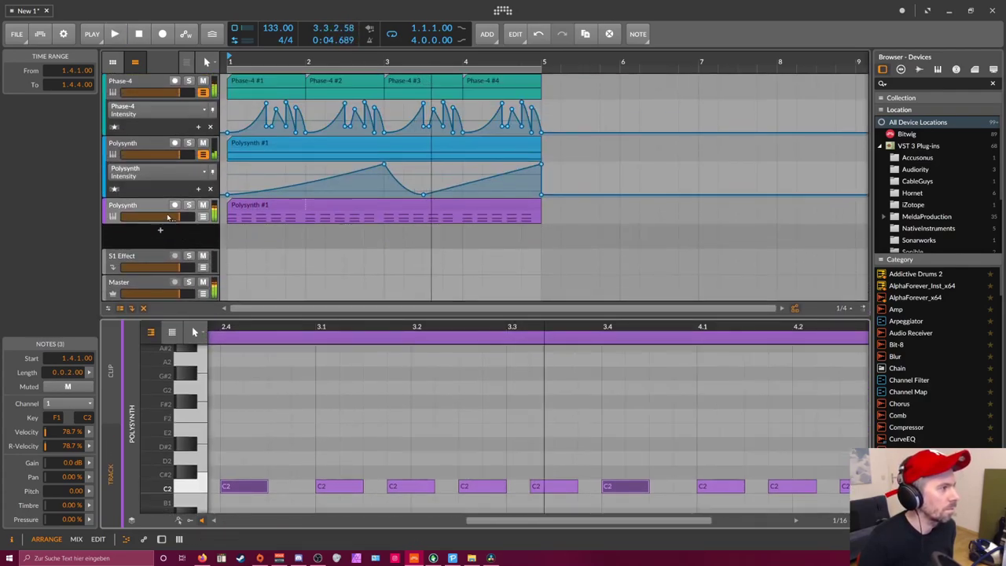
{"action": "key", "text": "d"}
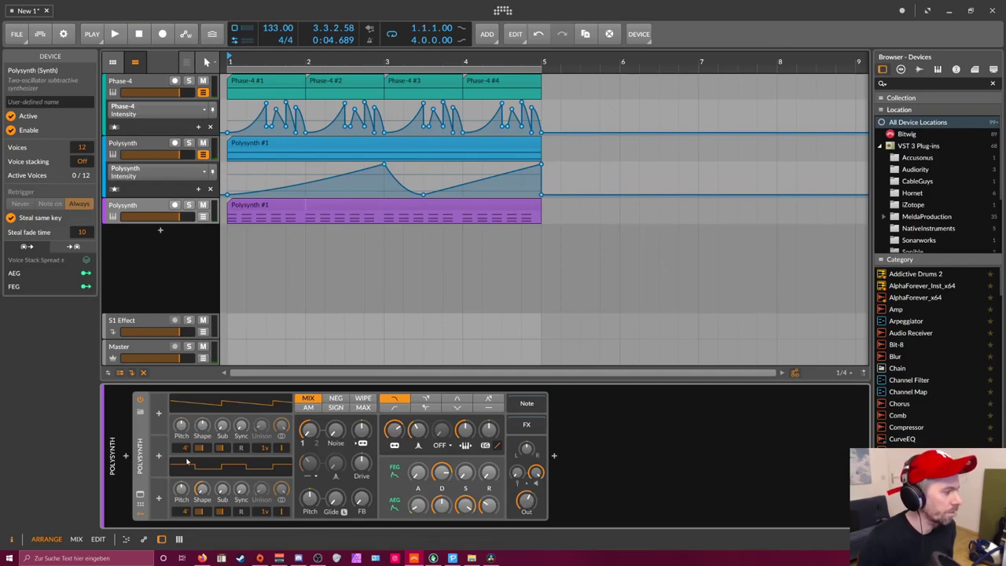
{"action": "key", "text": "space"}
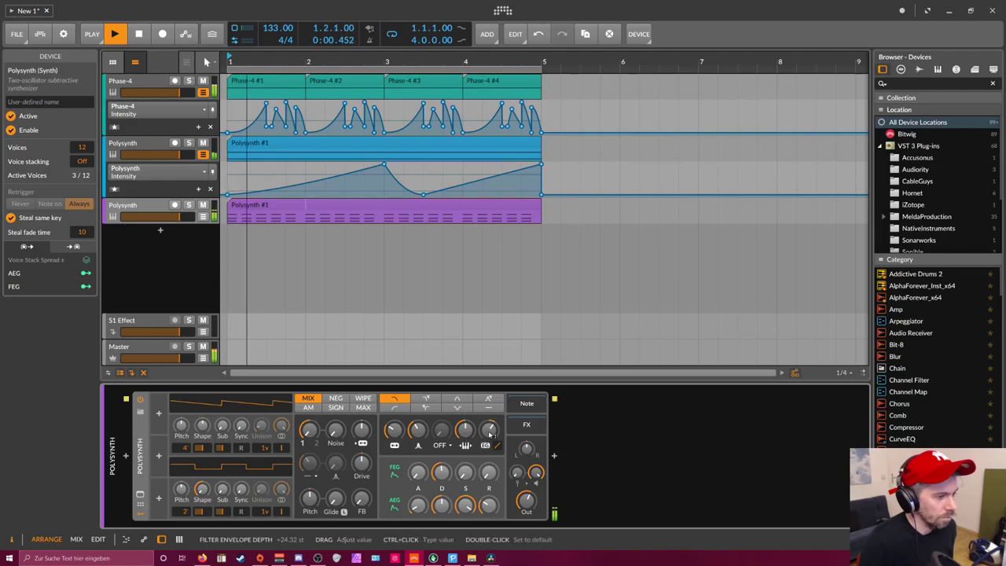
{"action": "key", "text": "space"}
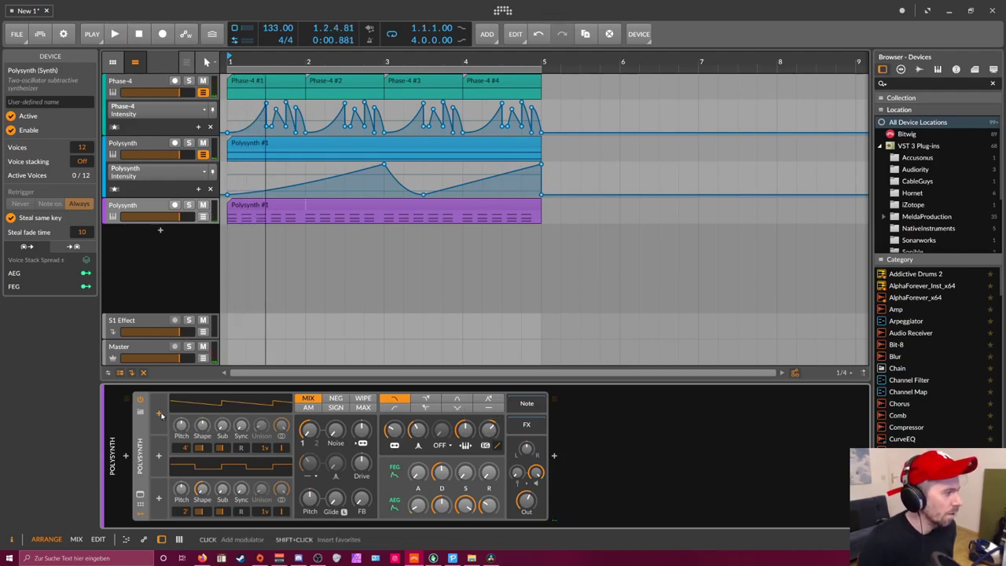
Add a Macro modulator to the Polysynth and map it to filter frequency by 2.000 and filter envelope depth by 39.04.
{"action": "left_click", "coordinate": [160, 414]}
{"action": "type", "text": "macro"}
{"action": "key", "text": "Return"}
{"action": "left_click", "coordinate": [170, 428]}
{"action": "left_click_drag", "start_coordinate": [417, 429], "coordinate": [417, 415]}
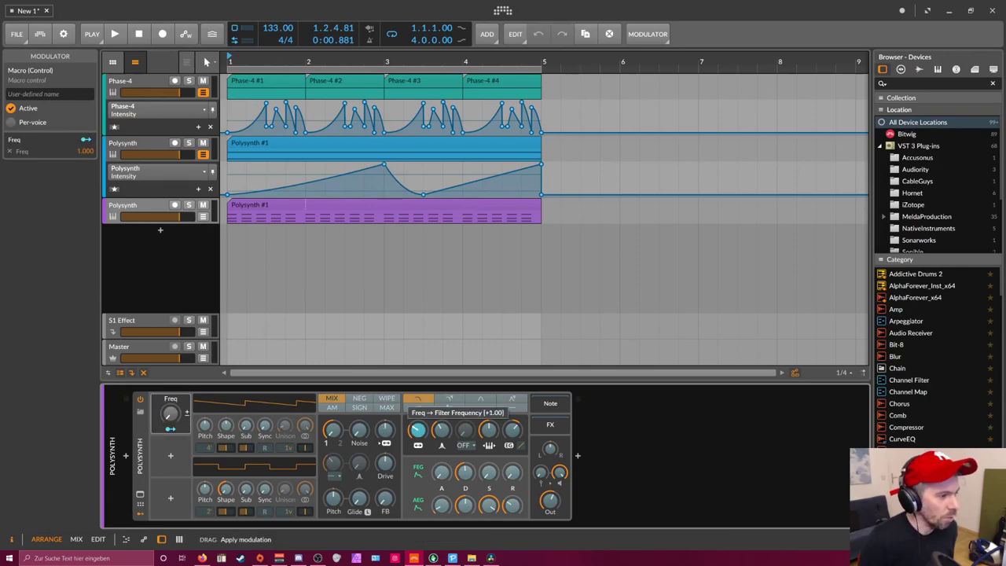
{"action": "left_click_drag", "start_coordinate": [512, 429], "coordinate": [513, 416]}
Rename the new macro Intensity and sweep it during playback to hear its effect.
{"action": "key", "text": "space"}
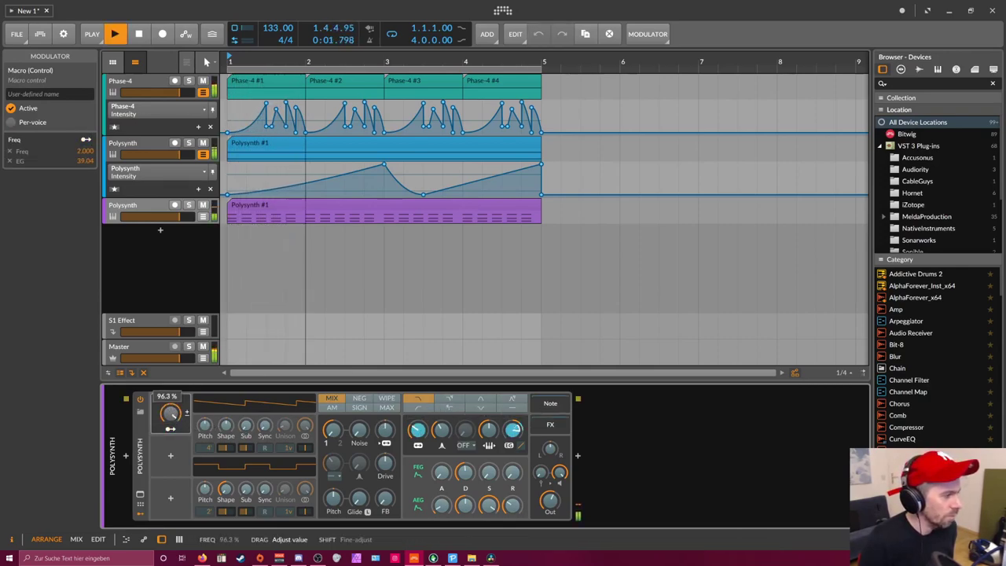
{"action": "type", "text": "Intensity"}
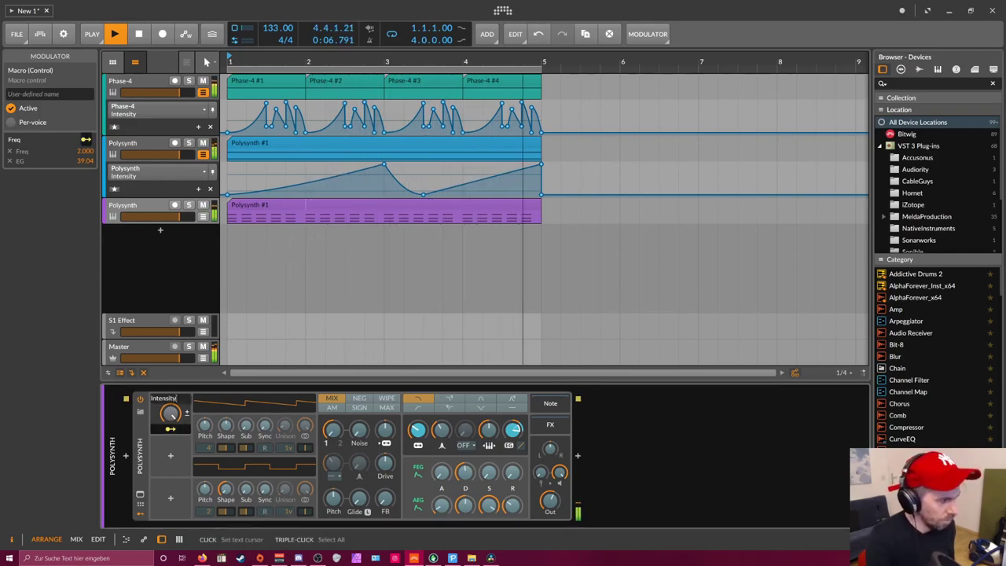
{"action": "key", "text": "Return"}
{"action": "mouse_move", "coordinate": [170, 414]}
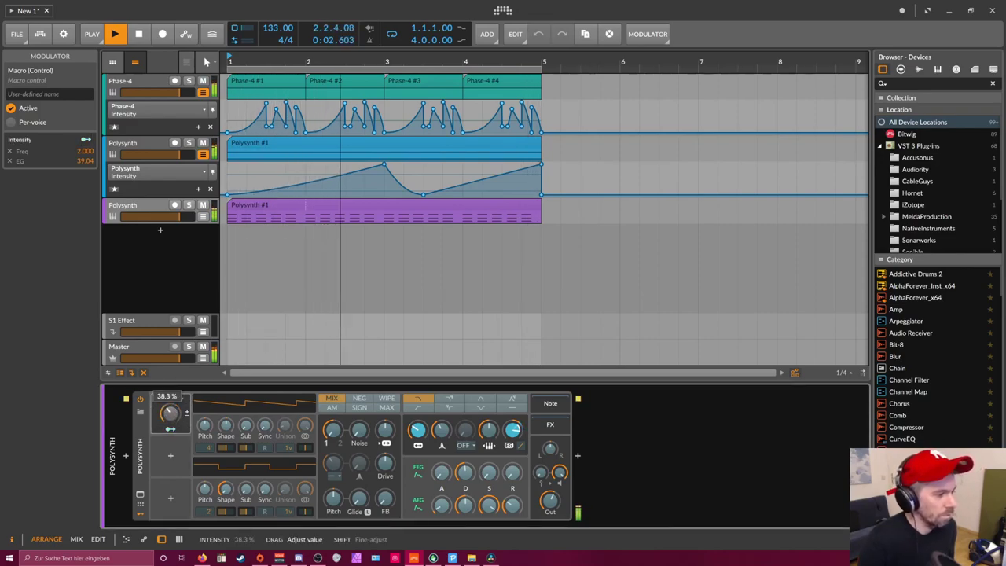
{"action": "key", "text": "space"}
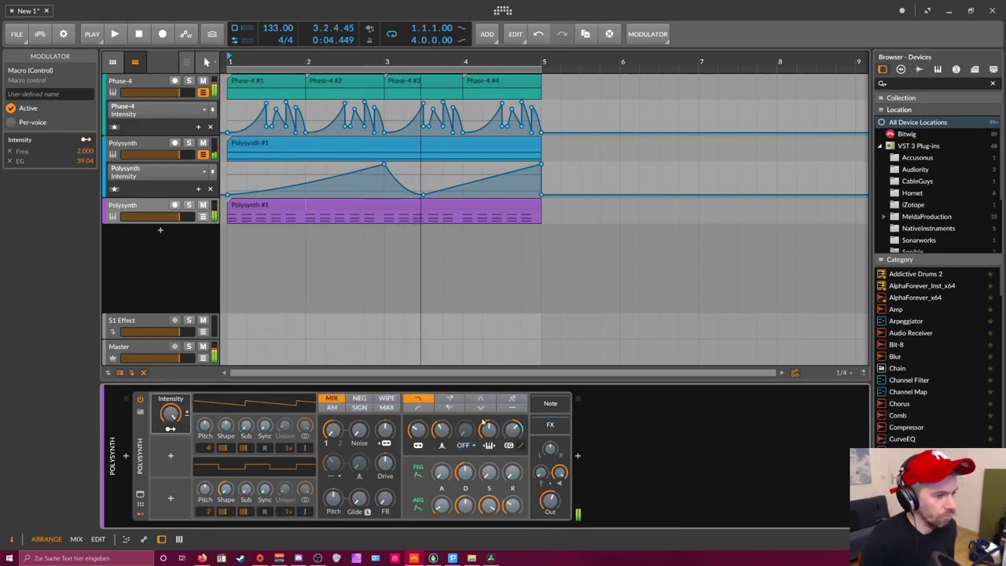
Add a Reverb after the Polysynth, switch it to Room and set its size to 50.1 %.
{"action": "left_click", "coordinate": [579, 455]}
{"action": "type", "text": "rever"}
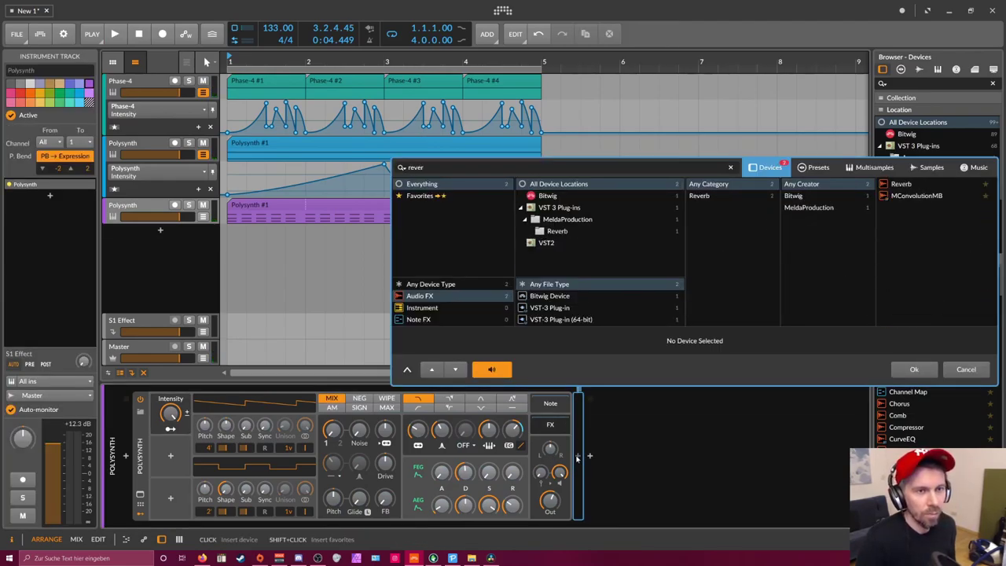
{"action": "key", "text": "Return"}
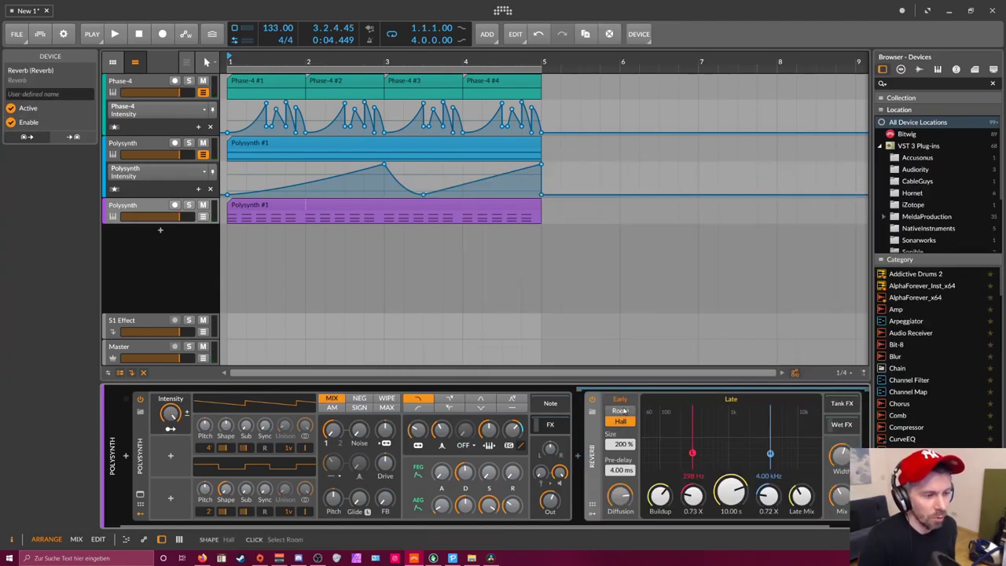
{"action": "left_click_drag", "start_coordinate": [621, 445], "coordinate": [642, 482]}
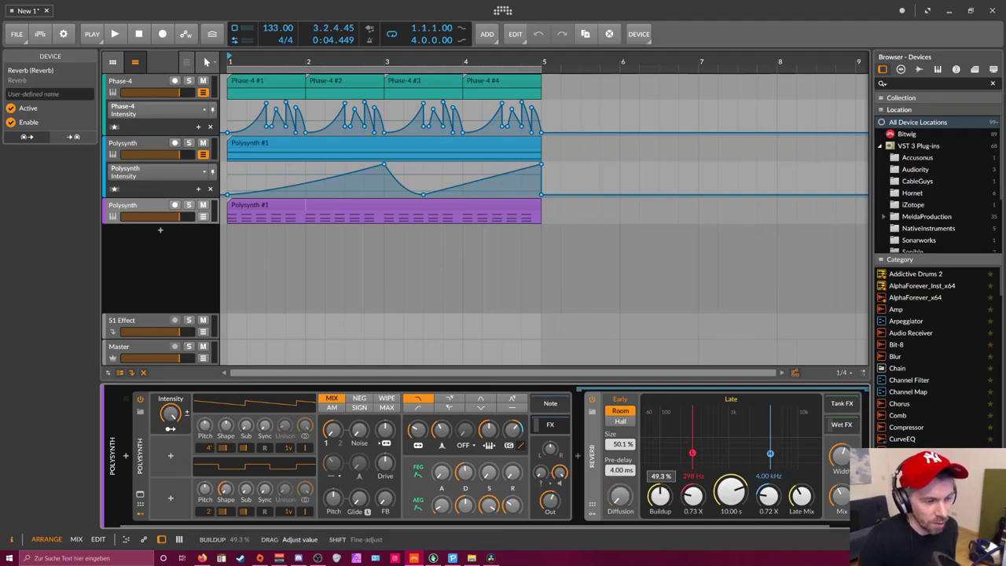
Add a Delay-2 after the Reverb, set its right beat time to 1, minimize both channel offsets and adjust the width.
{"action": "scroll", "coordinate": [833, 479], "scroll_direction": "right", "scroll_amount": 2}
{"action": "left_click", "coordinate": [834, 457]}
{"action": "type", "text": "del"}
{"action": "key", "text": "Down"}
{"action": "key", "text": "Down"}
{"action": "key", "text": "Return"}
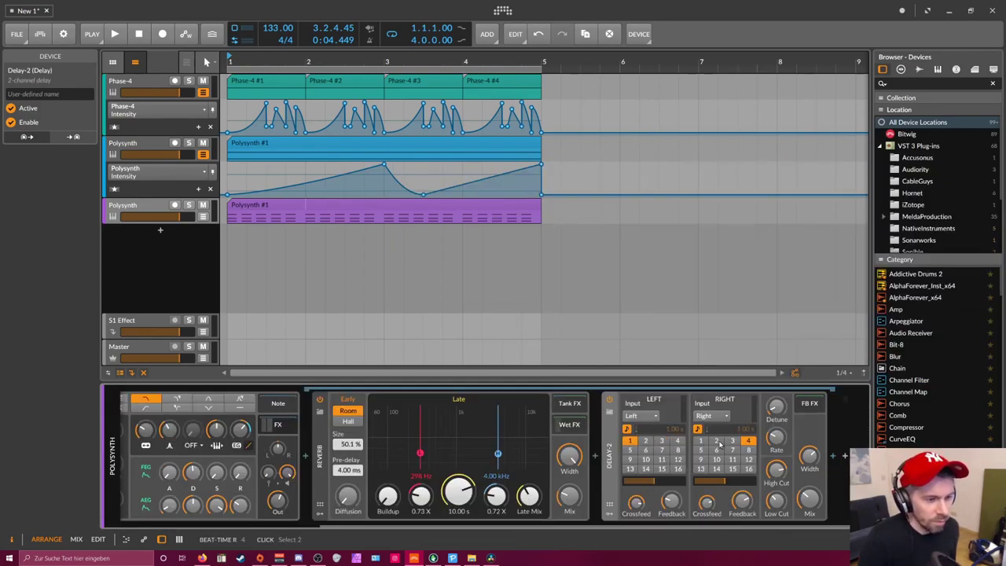
{"action": "left_click_drag", "start_coordinate": [719, 480], "coordinate": [711, 480]}
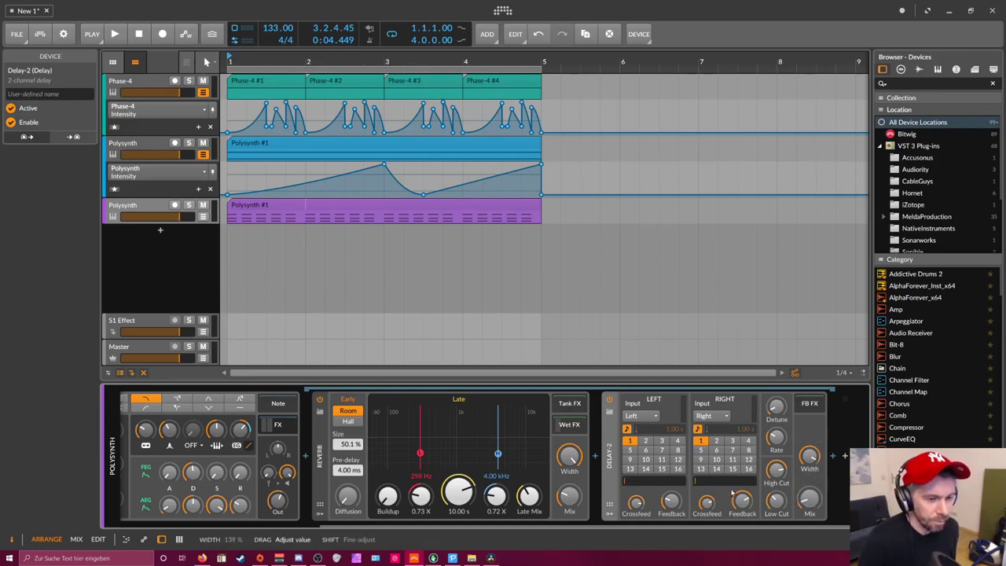
Insert an EQ-2 between the Polysynth and the Reverb.
{"action": "scroll", "coordinate": [597, 471], "scroll_direction": "left", "scroll_amount": 3}
{"action": "left_click", "coordinate": [551, 456]}
{"action": "type", "text": "re"}
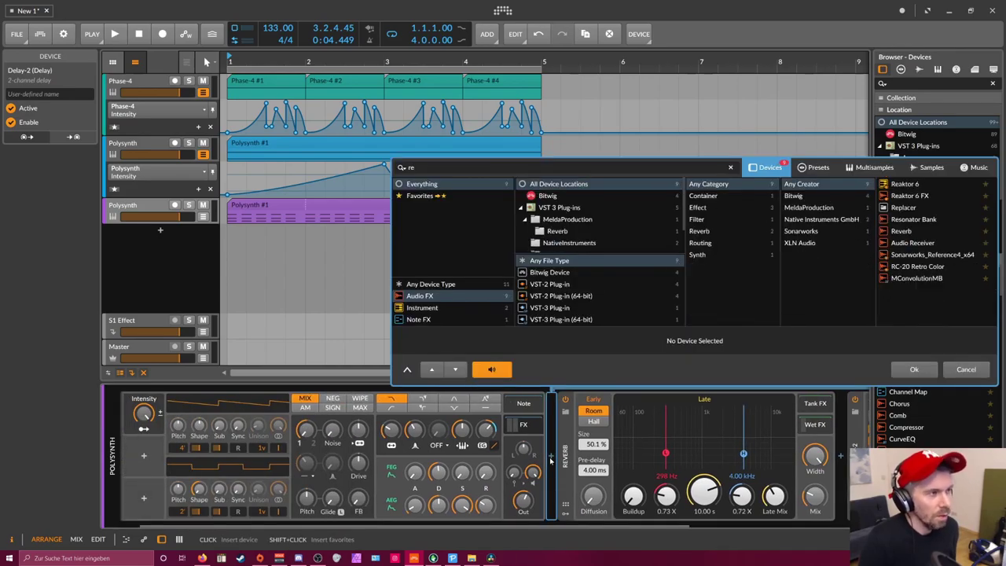
{"action": "key", "text": "BackSpace"}
{"action": "key", "text": "BackSpace"}
{"action": "type", "text": "eq"}
{"action": "key", "text": "Return"}
Set the EQ-2 to a low cut at 91.2 Hz and a broad high-band bell of +8.5 dB at 710 Hz with Q 0.34.
{"action": "left_click", "coordinate": [602, 475]}
{"action": "left_click", "coordinate": [609, 500]}
{"action": "left_click_drag", "start_coordinate": [633, 430], "coordinate": [619, 418]}
{"action": "left_click_drag", "start_coordinate": [642, 509], "coordinate": [643, 525]}
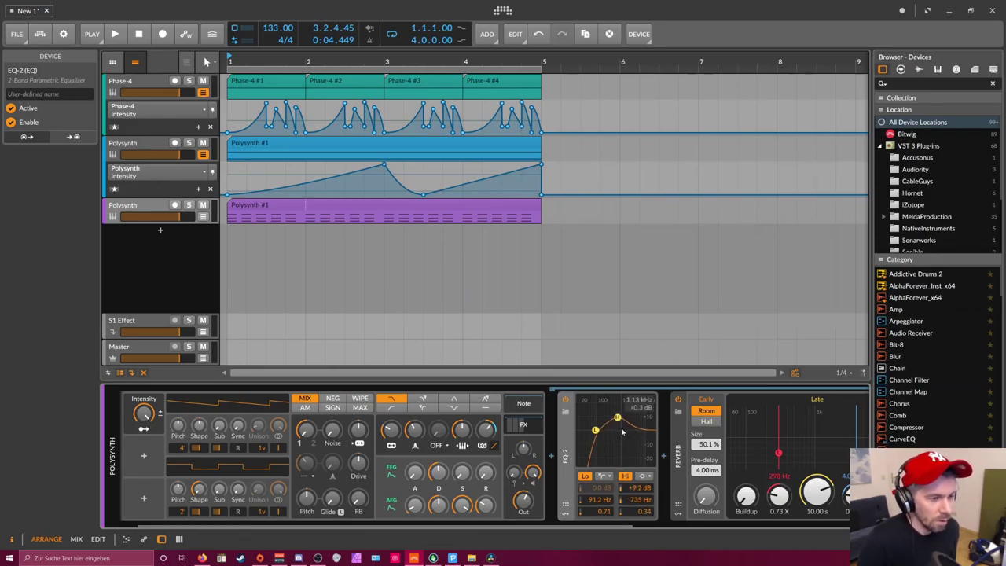
{"action": "left_click_drag", "start_coordinate": [620, 420], "coordinate": [615, 418]}
Set the reverb time to 316 ms and map Intensity to the reverb time by 0.853 and the reverb mix by 0.187.
{"action": "key", "text": "space"}
{"action": "scroll", "coordinate": [616, 440], "scroll_direction": "right", "scroll_amount": 5}
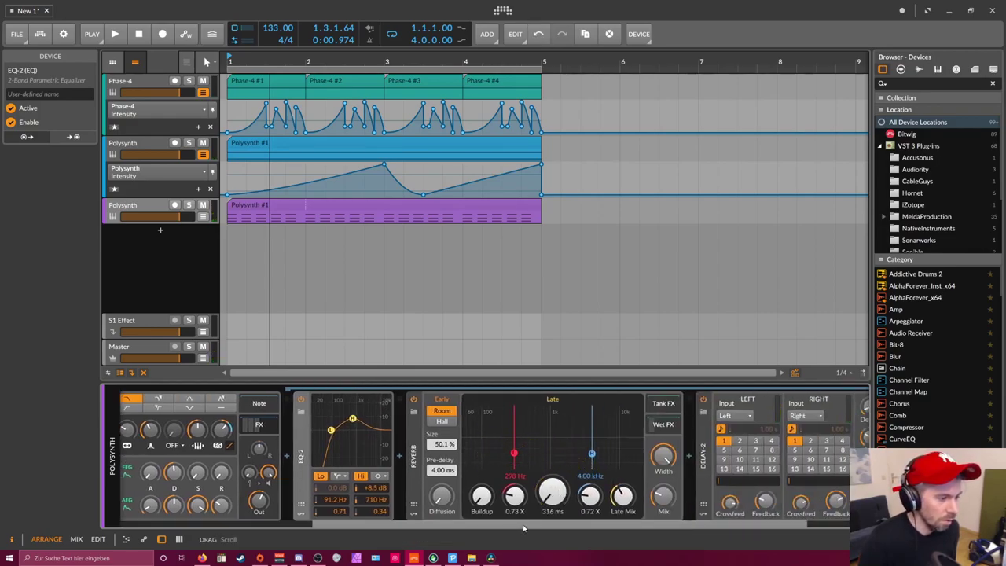
{"action": "scroll", "coordinate": [365, 476], "scroll_direction": "left", "scroll_amount": 5}
{"action": "left_click", "coordinate": [170, 414]}
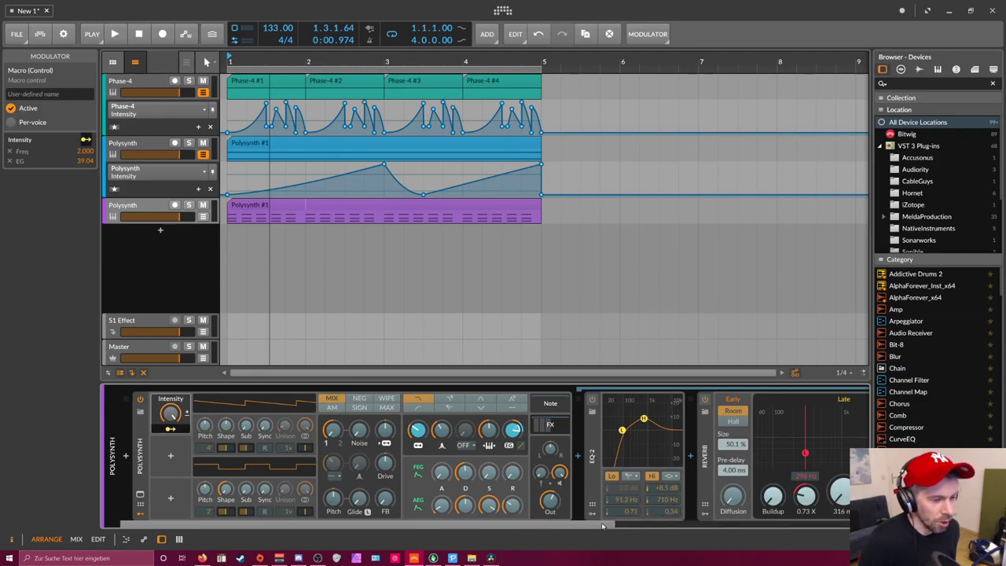
{"action": "scroll", "coordinate": [697, 523], "scroll_direction": "right", "scroll_amount": 5}
{"action": "key", "text": "space"}
{"action": "left_click_drag", "start_coordinate": [703, 492], "coordinate": [702, 481]}
{"action": "left_click_drag", "start_coordinate": [814, 497], "coordinate": [814, 487]}
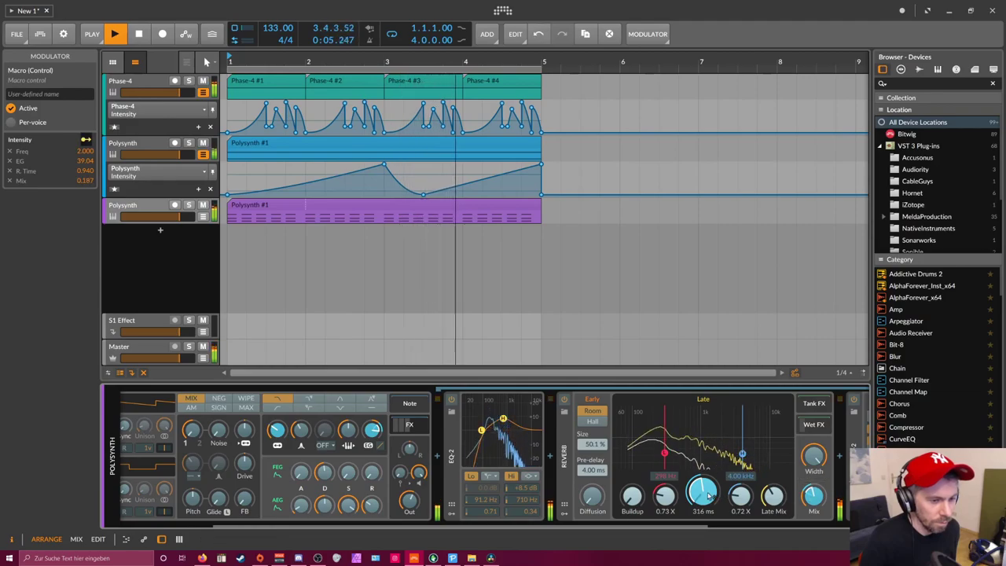
Map Intensity to the Delay-2 mix by 0.273 and to the EQ-2 high band's gain by 7.133, frequency by 20.13 and Q by -0.389.
{"action": "scroll", "coordinate": [676, 512], "scroll_direction": "right", "scroll_amount": 5}
{"action": "left_click_drag", "start_coordinate": [823, 499], "coordinate": [823, 489]}
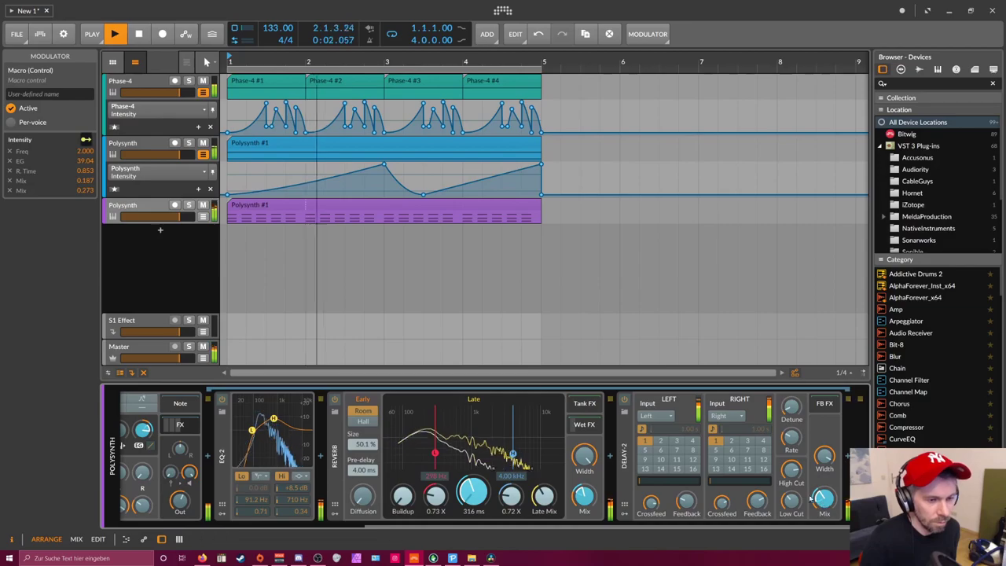
{"action": "scroll", "coordinate": [707, 487], "scroll_direction": "left", "scroll_amount": 8}
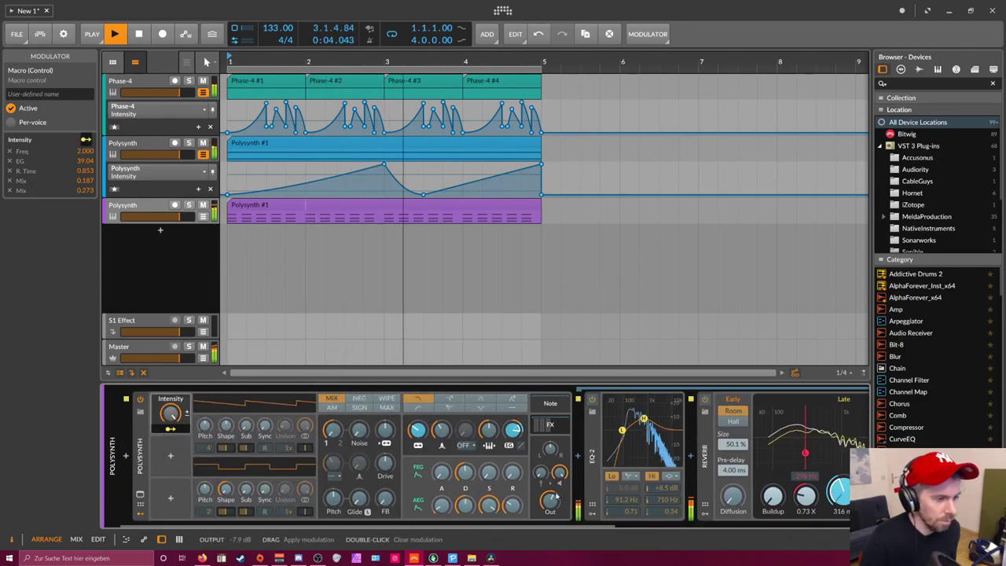
{"action": "left_click_drag", "start_coordinate": [666, 487], "coordinate": [666, 509]}
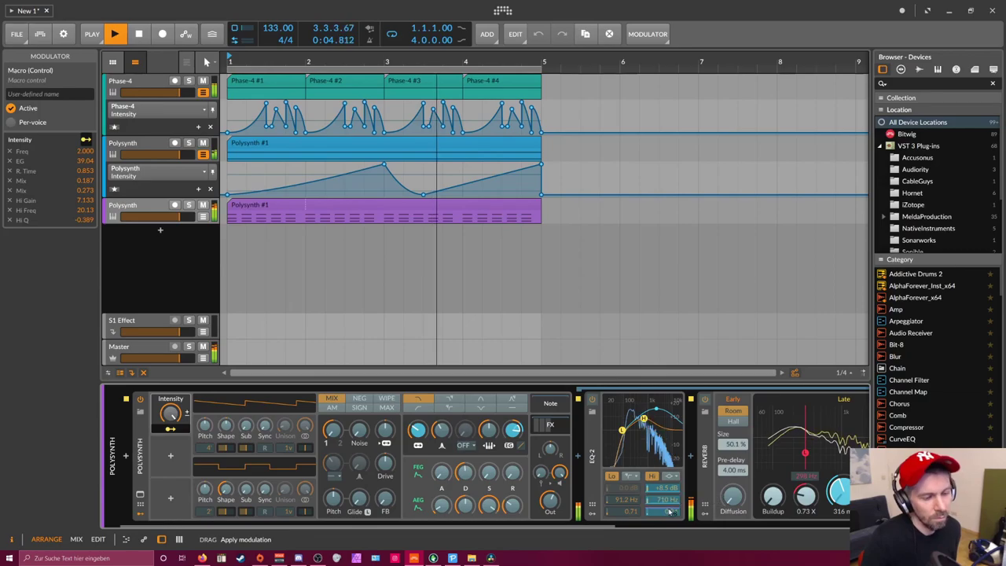
Sweep the Intensity macro up and down during playback and return it to 0 %.
{"action": "left_click_drag", "start_coordinate": [169, 414], "coordinate": [169, 377]}
{"action": "left_click_drag", "start_coordinate": [170, 414], "coordinate": [170, 451]}
{"action": "left_click_drag", "start_coordinate": [169, 414], "coordinate": [171, 424]}
{"action": "key", "text": "space"}
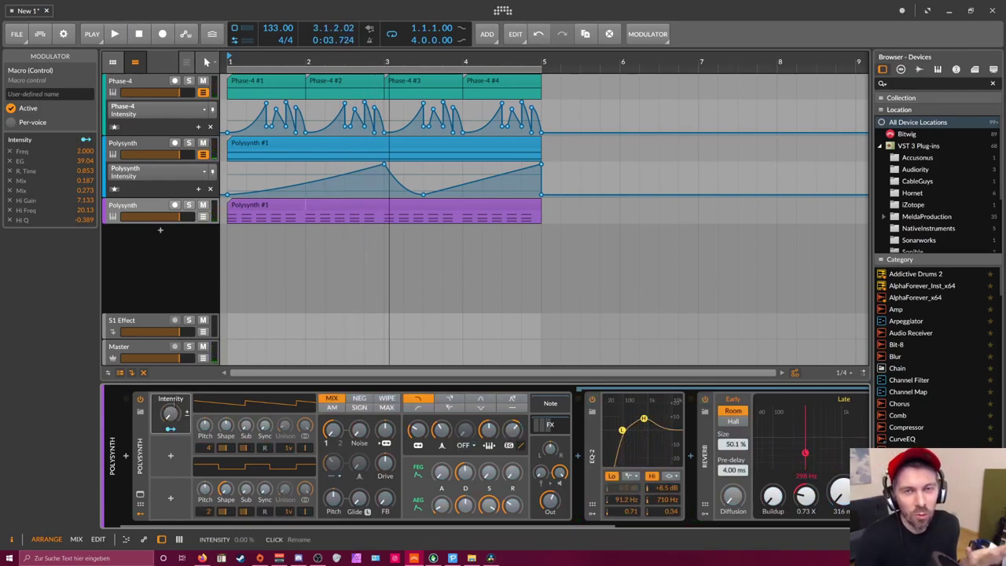
{"action": "left_click_drag", "start_coordinate": [170, 414], "coordinate": [170, 421]}
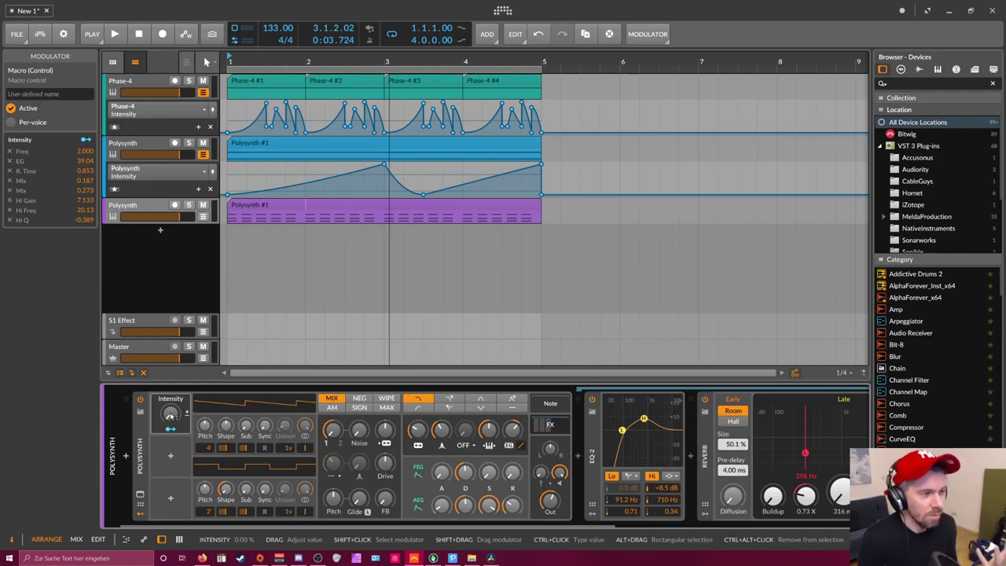
Show the Intensity automation lane under the new Polysynth track.
{"action": "left_click", "coordinate": [203, 218]}
{"action": "left_click", "coordinate": [173, 237]}
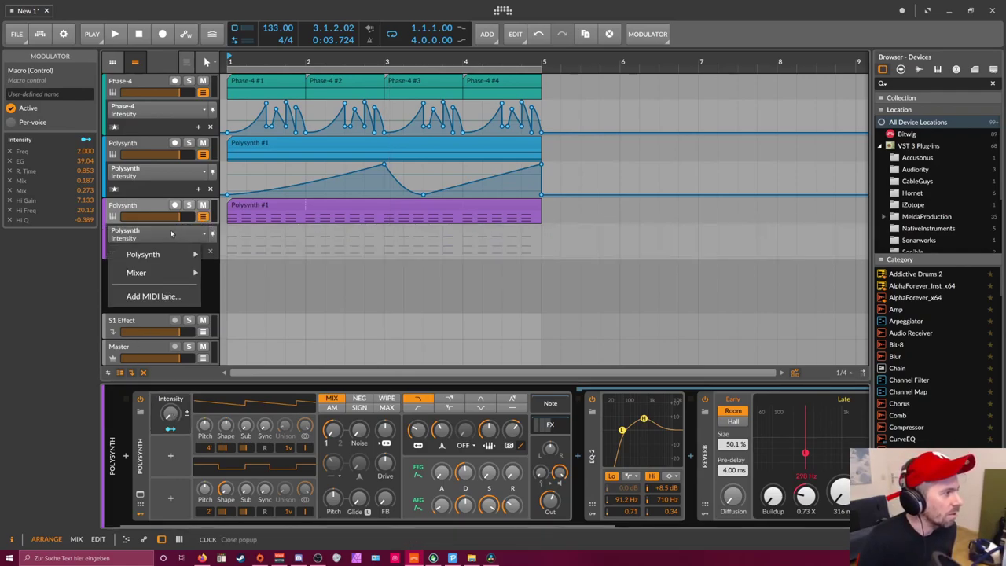
{"action": "left_click", "coordinate": [171, 234]}
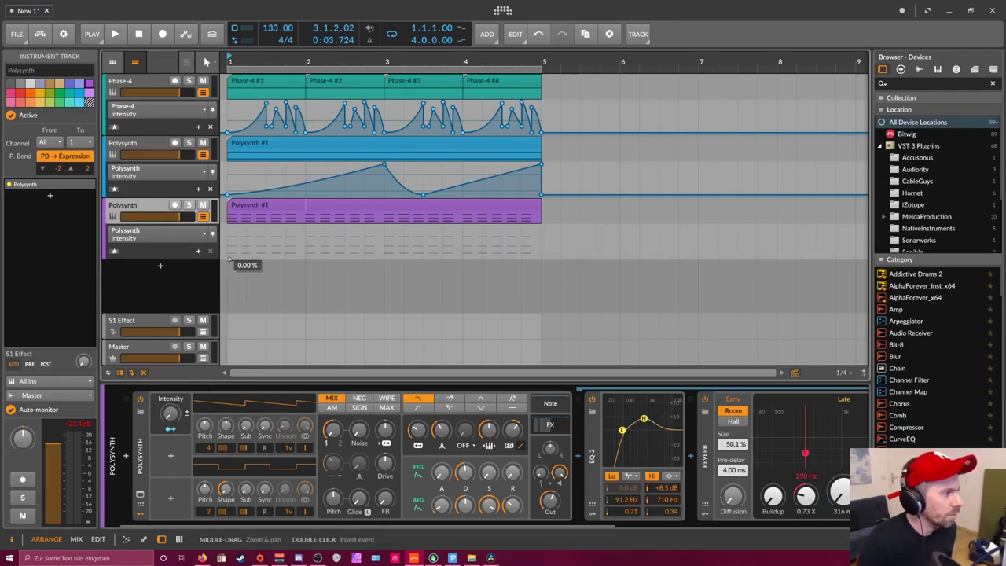
Draw zigzag Intensity automation over the four bars, peaking near 100 % at 1.4, 3.1 and 4.2 and ending at 0 % at bar 5.
{"action": "left_click_drag", "start_coordinate": [246, 258], "coordinate": [422, 256]}
{"action": "left_click", "coordinate": [365, 229]}
{"action": "left_click", "coordinate": [463, 227]}
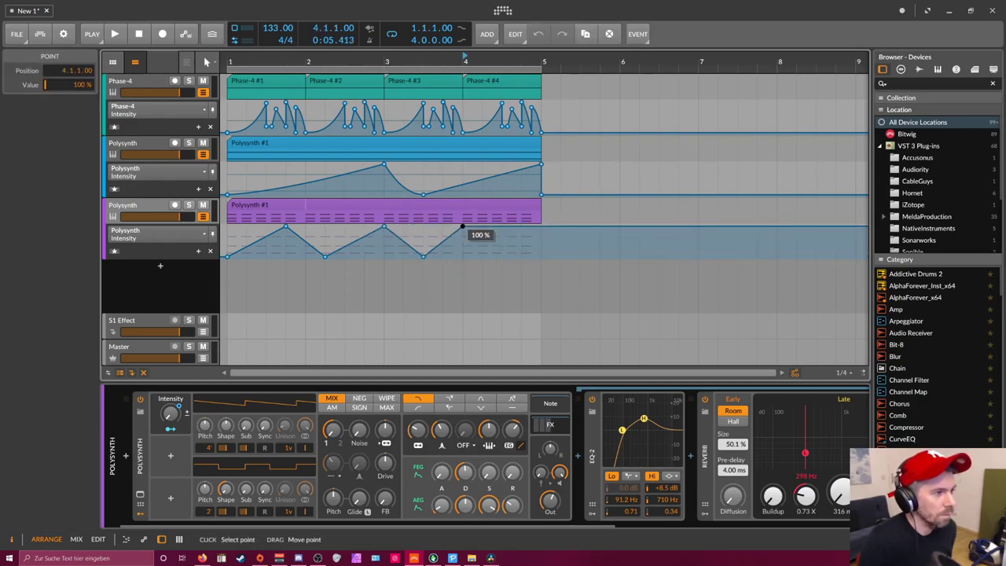
{"action": "left_click", "coordinate": [527, 269]}
{"action": "left_click", "coordinate": [503, 228]}
{"action": "left_click_drag", "start_coordinate": [503, 228], "coordinate": [541, 256]}
During playback, reshape the Intensity automation to peak and drop sharply at bar 2 and rise steadily from 3.3 to bar 5.
{"action": "key", "text": "space"}
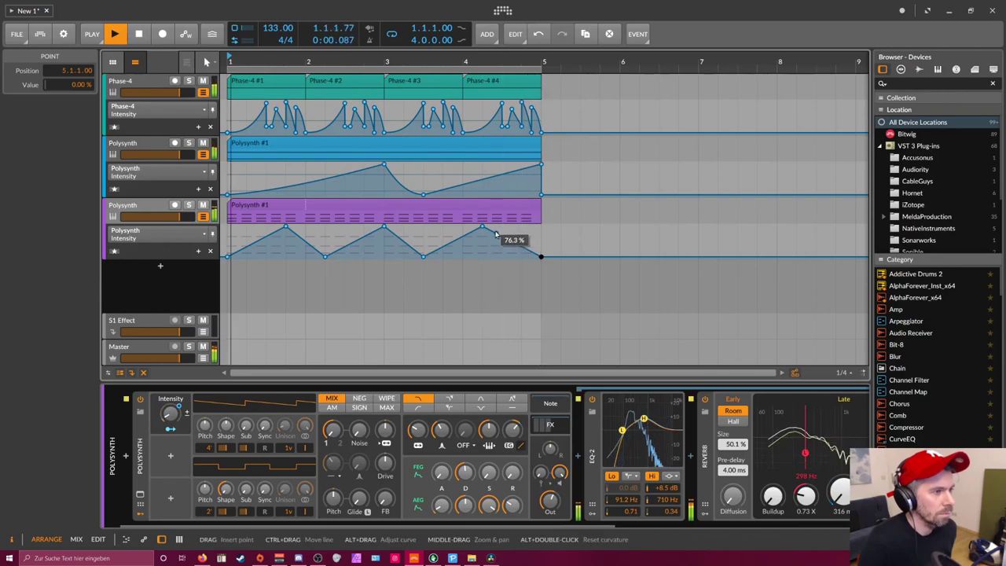
{"action": "left_click_drag", "start_coordinate": [540, 257], "coordinate": [541, 227]}
{"action": "left_click", "coordinate": [384, 227]}
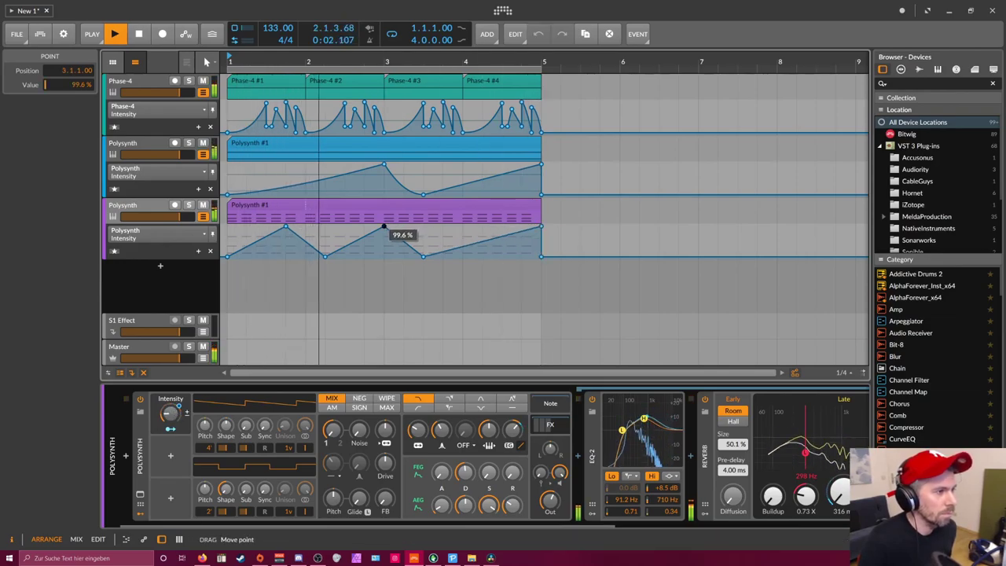
{"action": "left_click_drag", "start_coordinate": [317, 251], "coordinate": [305, 227]}
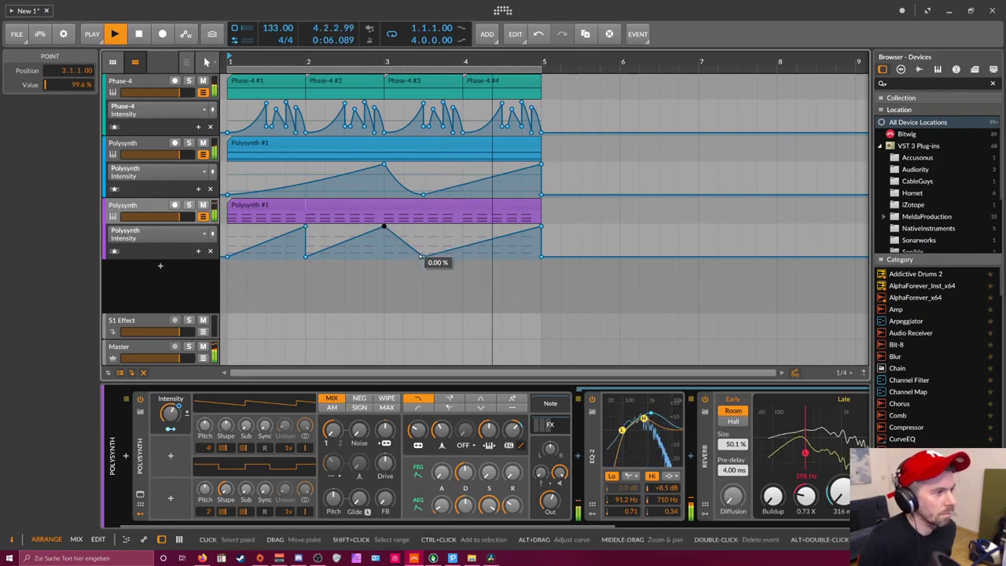
Reshape the chord track's Intensity automation into ramps that drop sharply at bars 2 and 3, lowering both peaks to about 56 %.
{"action": "left_click_drag", "start_coordinate": [422, 256], "coordinate": [384, 257]}
{"action": "left_click_drag", "start_coordinate": [405, 222], "coordinate": [305, 239]}
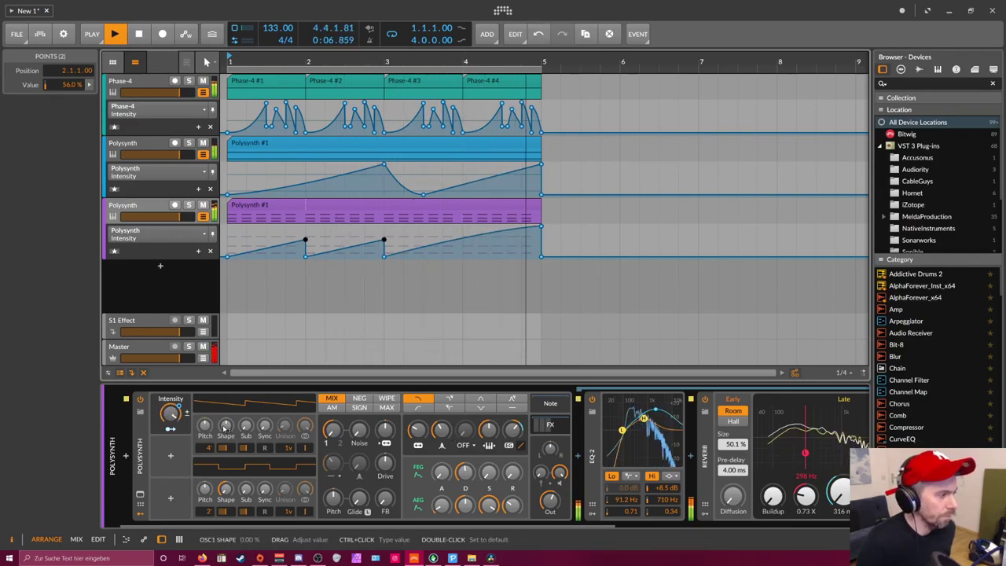
Set the Intensity macro's modulation to 1.380 on reverb time, 0.377 on delay Mix, 0.090 on Early/Late and about 0.287 on reverb Mix.
{"action": "left_click", "coordinate": [172, 410]}
{"action": "scroll", "coordinate": [752, 506], "scroll_direction": "down", "scroll_amount": 5}
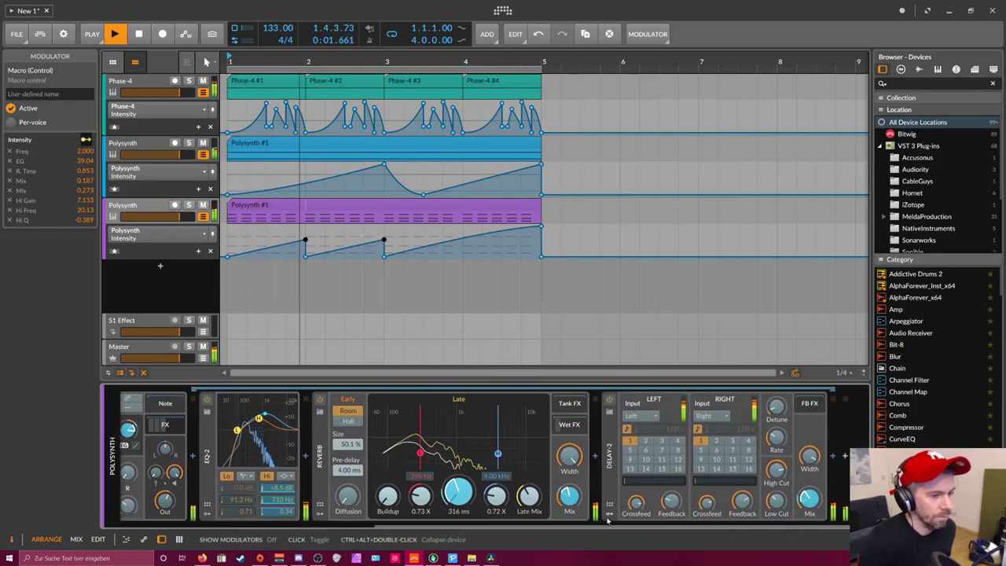
{"action": "left_click", "coordinate": [686, 499]}
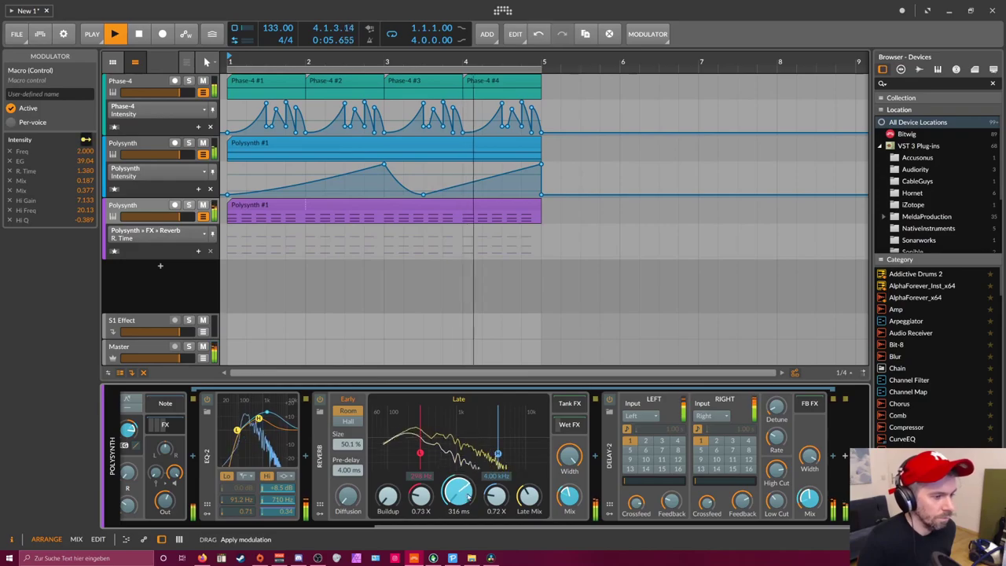
{"action": "left_click_drag", "start_coordinate": [529, 493], "coordinate": [528, 487]}
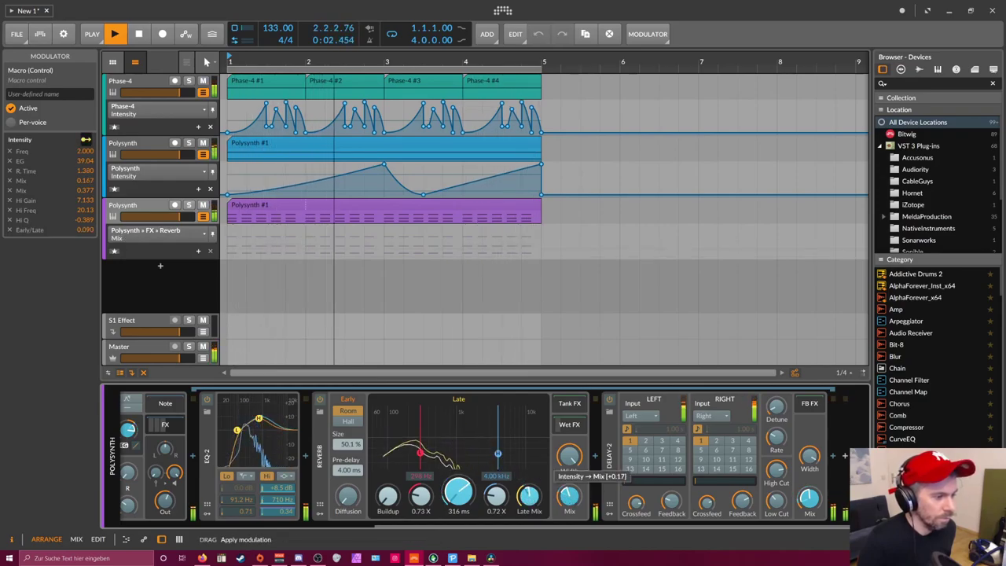
{"action": "double_click", "coordinate": [570, 498]}
{"action": "left_click_drag", "start_coordinate": [570, 504], "coordinate": [569, 496]}
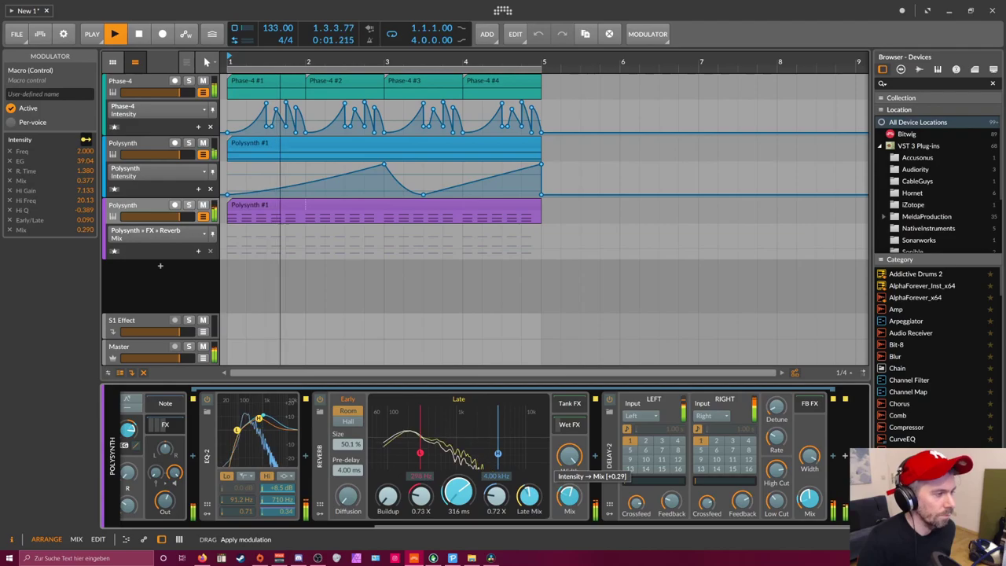
{"action": "left_click_drag", "start_coordinate": [569, 497], "coordinate": [570, 495]}
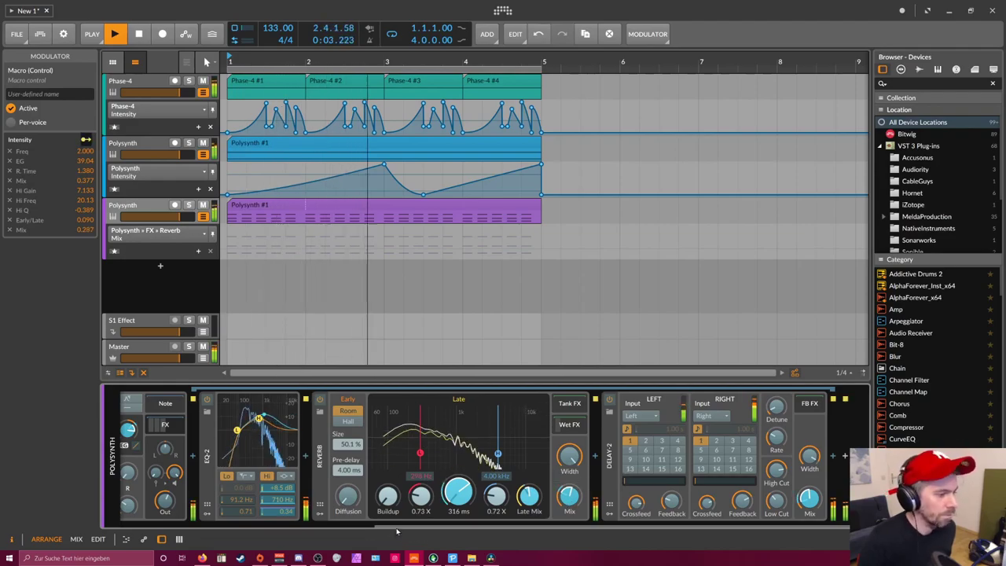
Lower the chord Polysynth's output to about -10.2 dB, and set the project tempo to 130 BPM with playback stopped.
{"action": "scroll", "coordinate": [397, 527], "scroll_direction": "left", "scroll_amount": 5}
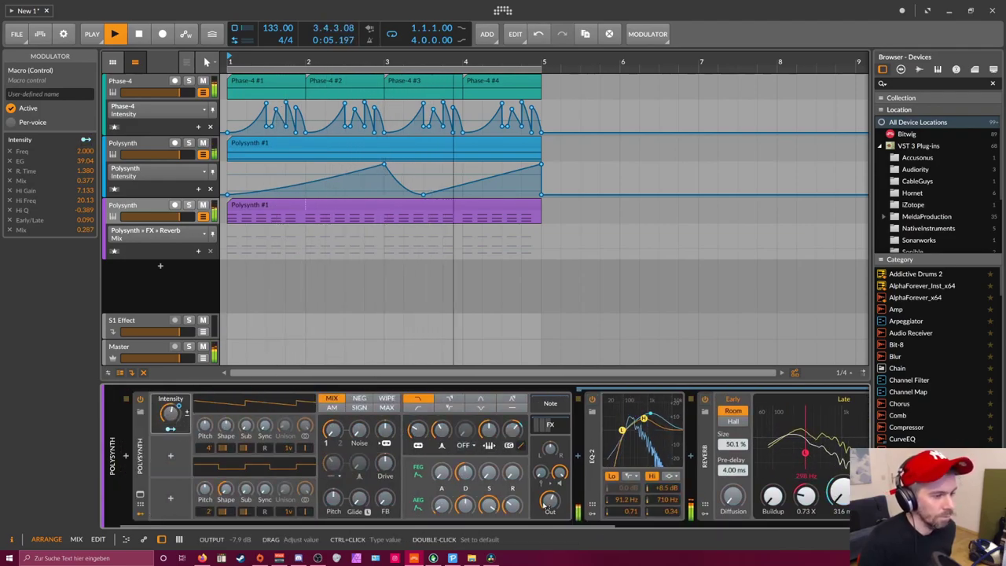
{"action": "left_click_drag", "start_coordinate": [547, 502], "coordinate": [548, 512]}
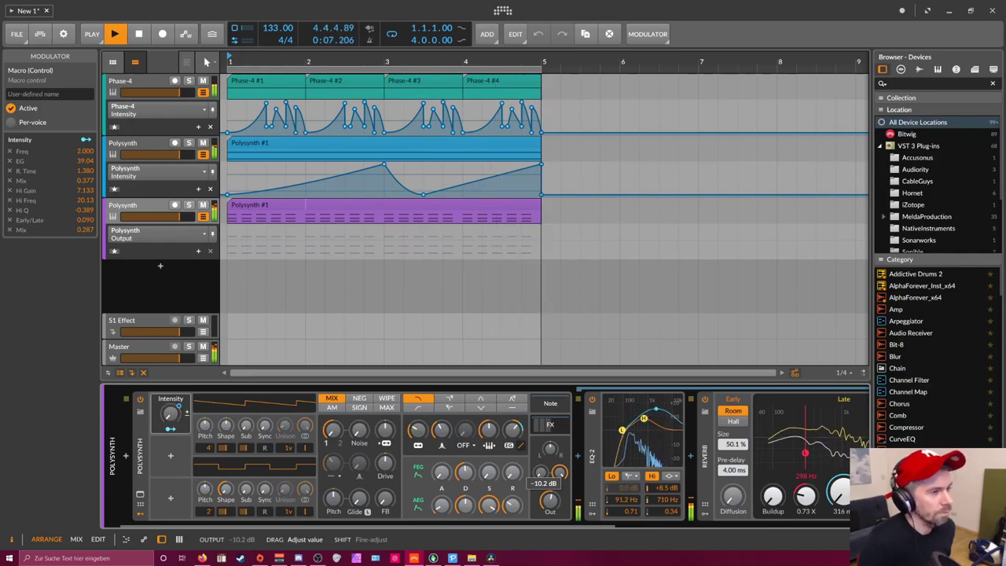
{"action": "key", "text": "space"}
{"action": "left_click_drag", "start_coordinate": [259, 29], "coordinate": [260, 35]}
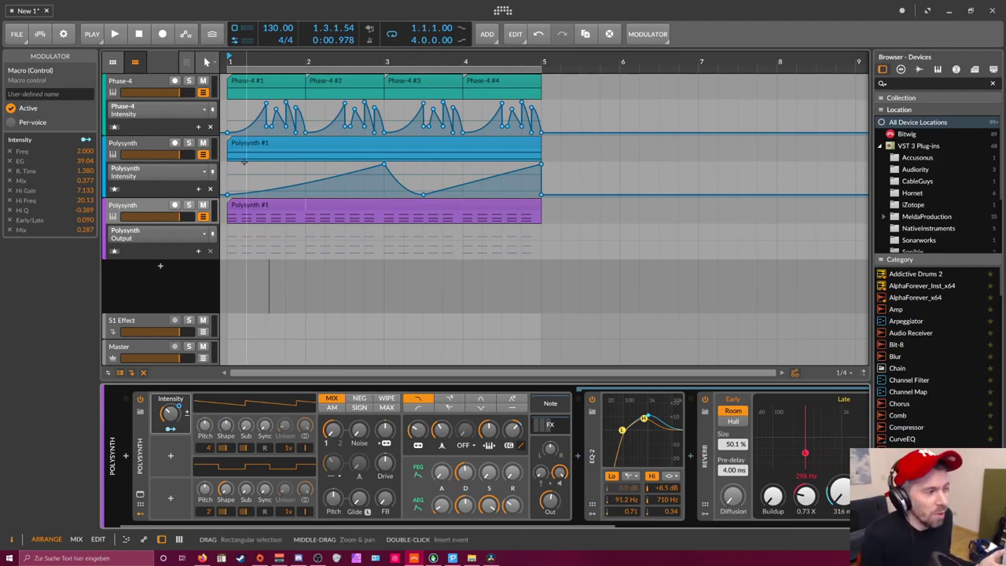
Add a new instrument track with the E-Kick device.
{"action": "left_click", "coordinate": [161, 266]}
{"action": "type", "text": "k"}
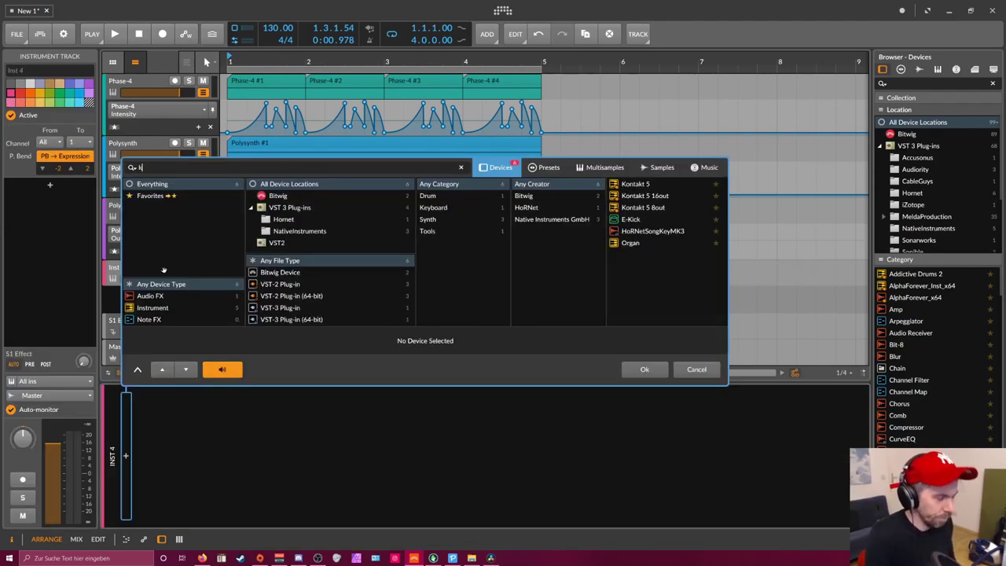
{"action": "type", "text": "ick"}
{"action": "key", "text": "Return"}
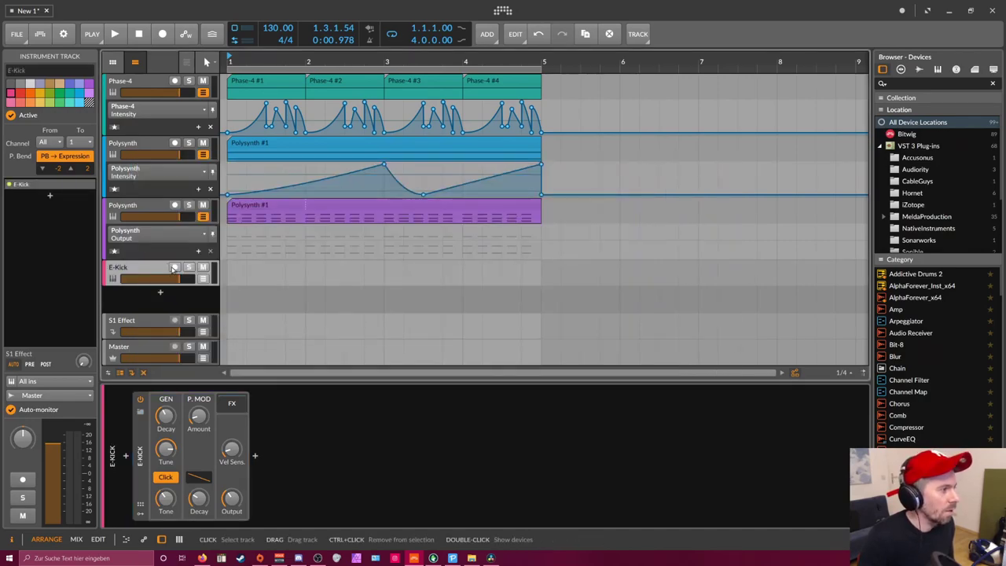
Create an E-Kick clip spanning bars 1 to 5 that loops every beat, containing one C2 note three sixteenths long.
{"action": "double_click", "coordinate": [232, 273]}
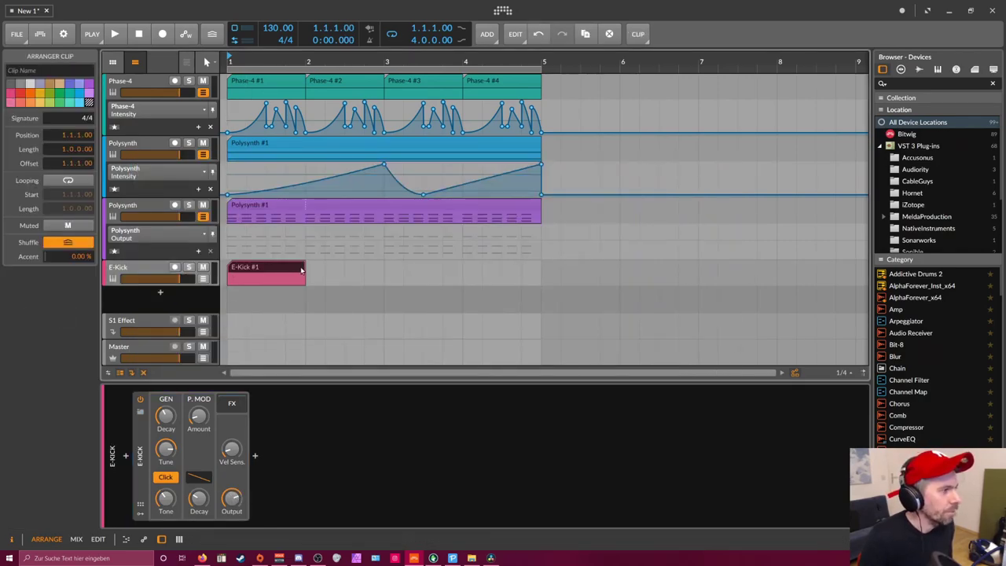
{"action": "double_click", "coordinate": [290, 271]}
{"action": "left_click_drag", "start_coordinate": [304, 268], "coordinate": [540, 281]}
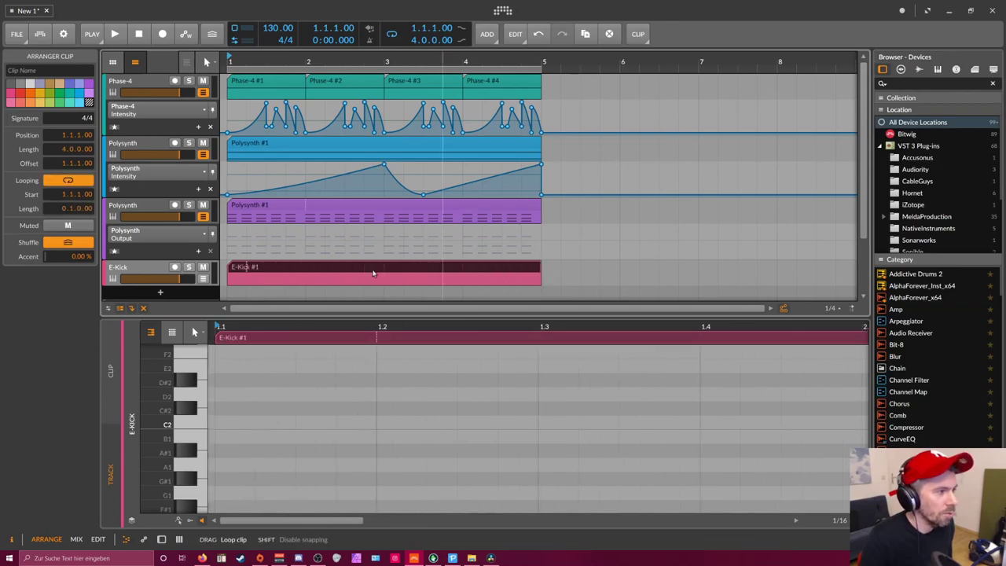
{"action": "double_click", "coordinate": [226, 424]}
{"action": "left_click_drag", "start_coordinate": [255, 423], "coordinate": [336, 423]}
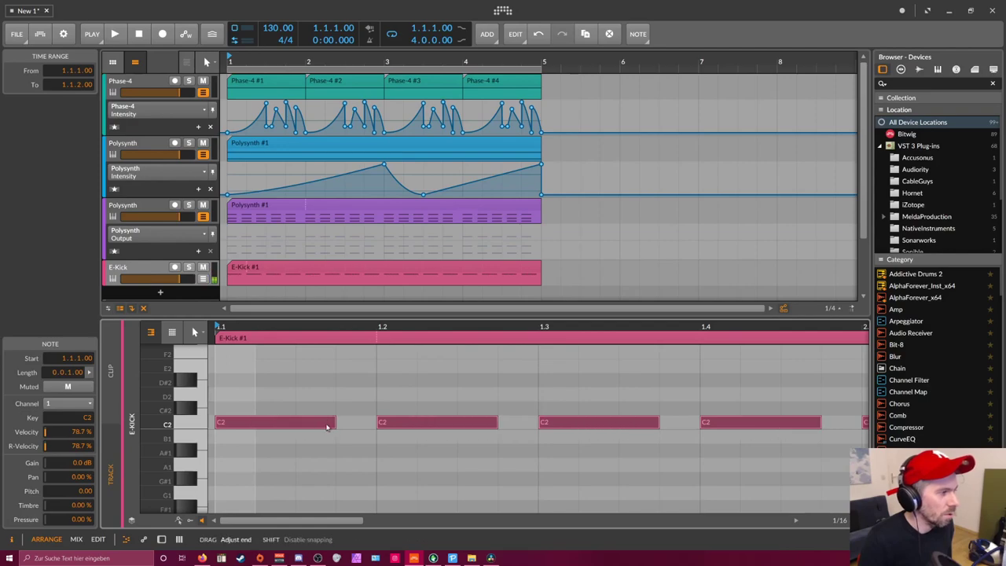
During playback, add an EQ-2 after the E-Kick and boost its high band by about 12.3 dB at 2.75 kHz.
{"action": "key", "text": "space"}
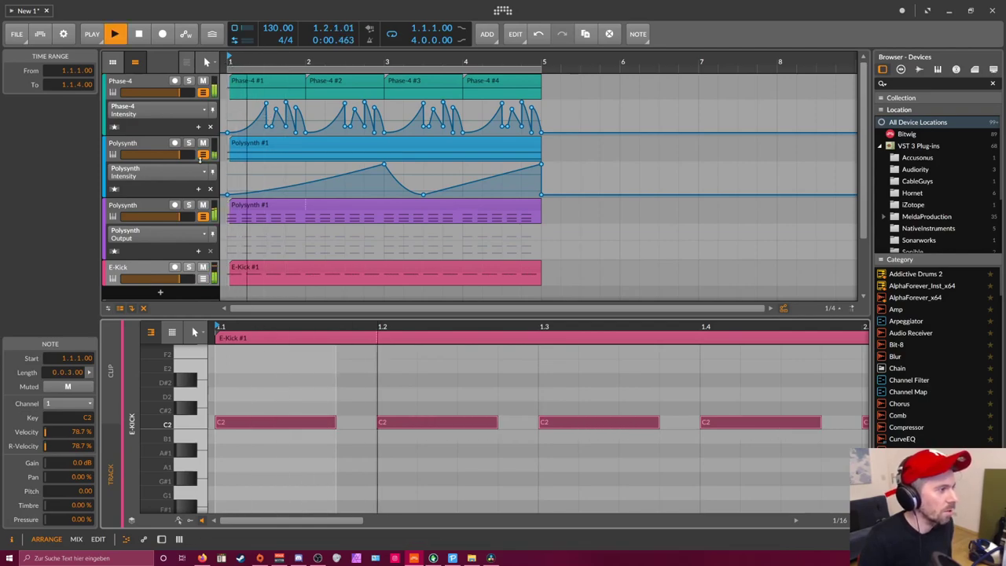
{"action": "key", "text": "d"}
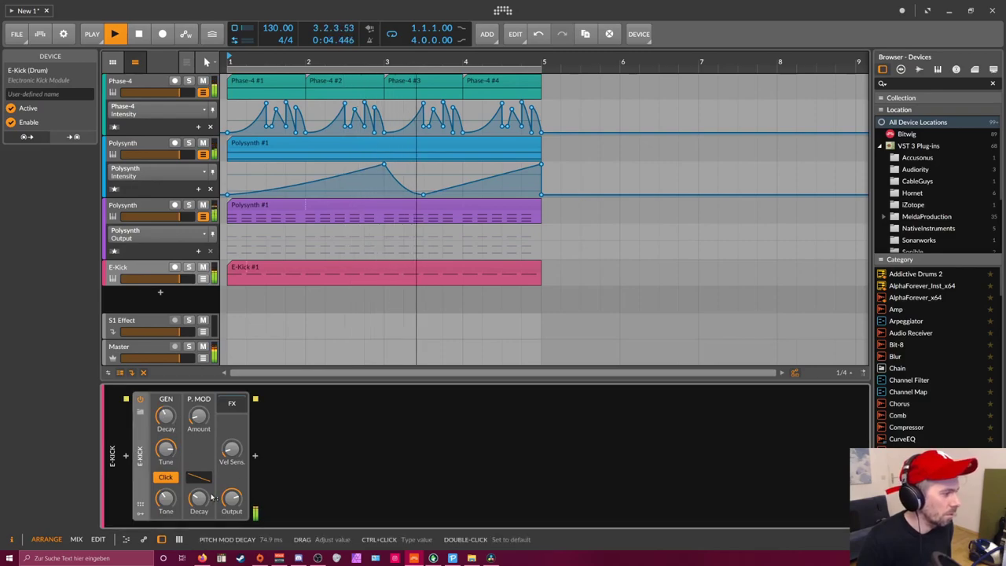
{"action": "left_click", "coordinate": [254, 455]}
{"action": "type", "text": "eq"}
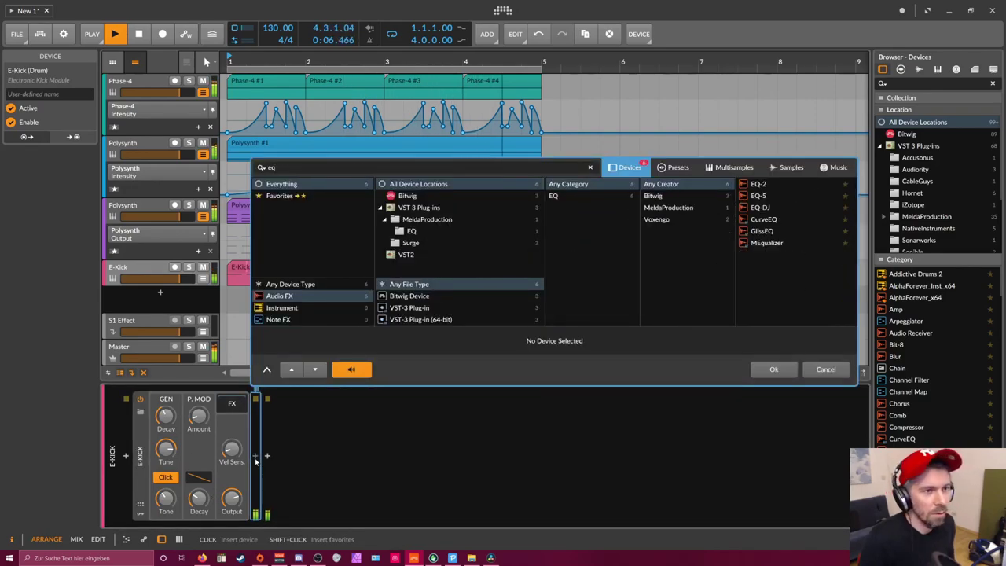
{"action": "key", "text": "Down"}
{"action": "key", "text": "Return"}
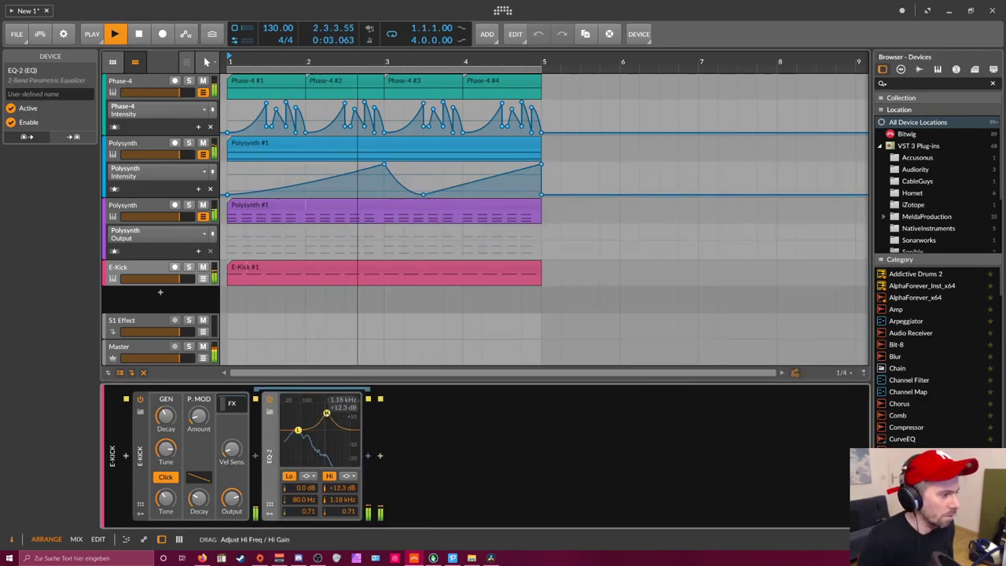
{"action": "left_click_drag", "start_coordinate": [321, 412], "coordinate": [334, 411]}
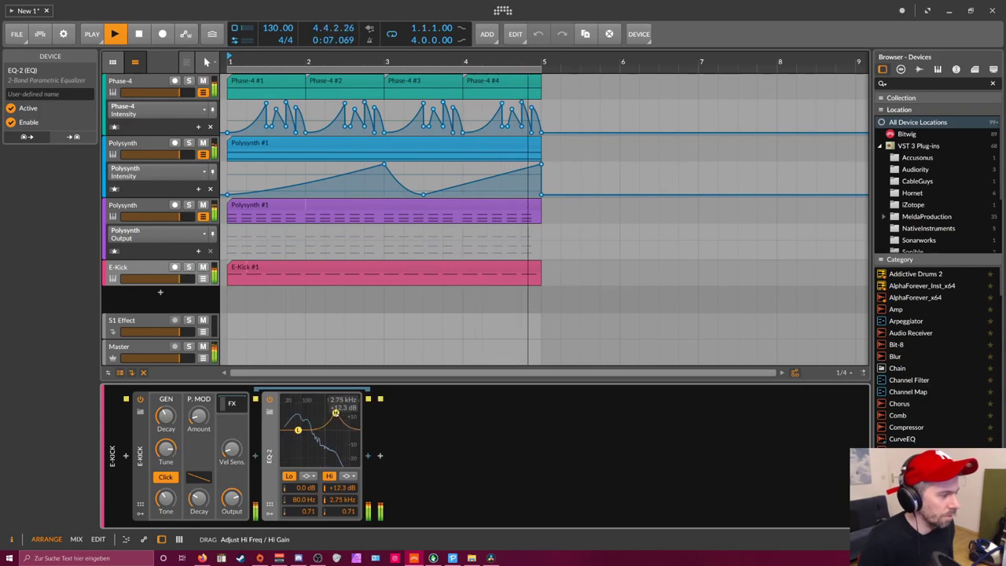
Insert a Transient Control device between the E-Kick and the EQ-2.
{"action": "left_click", "coordinate": [255, 458]}
{"action": "type", "text": "trans"}
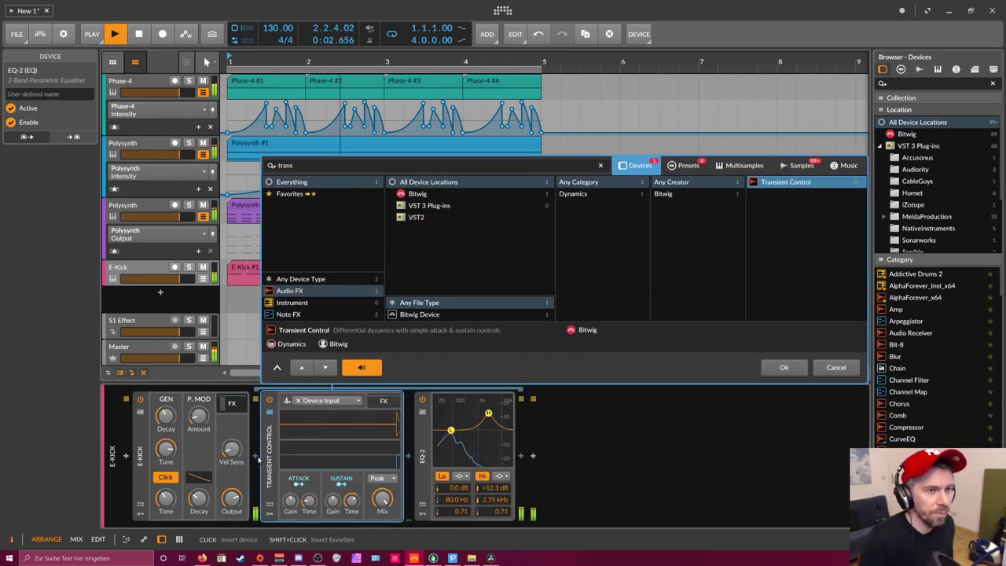
{"action": "key", "text": "Return"}
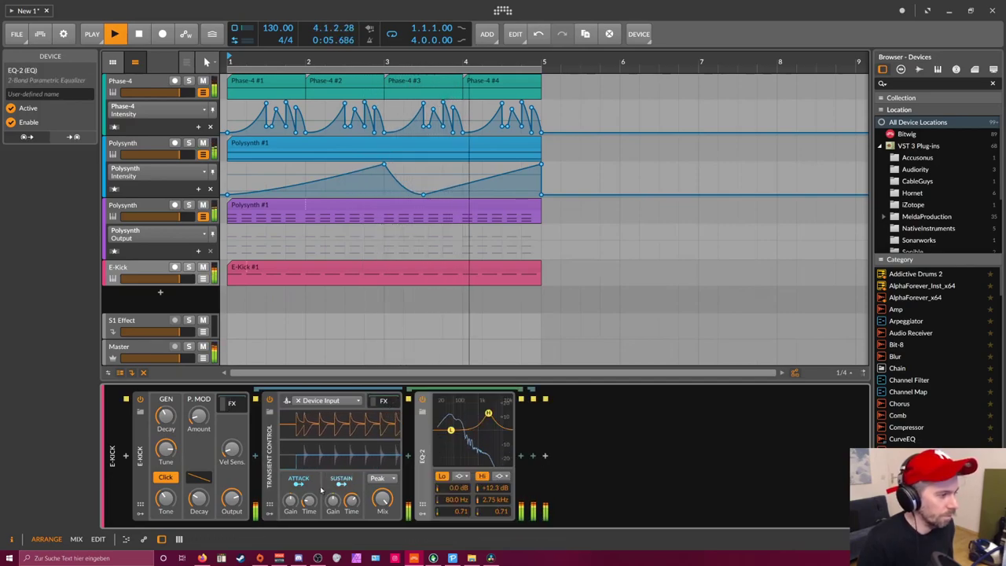
Reset the EQ-2 high band to 0.0 dB at 1.20 kHz and modulate its gain upward with the Transient Control's Attack signal.
{"action": "left_click", "coordinate": [298, 482]}
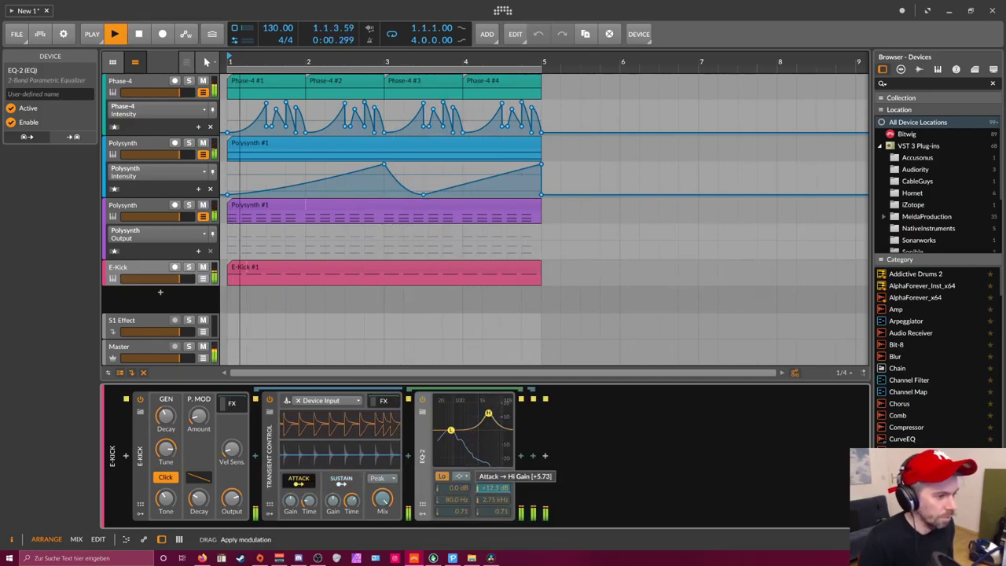
{"action": "double_click", "coordinate": [485, 431]}
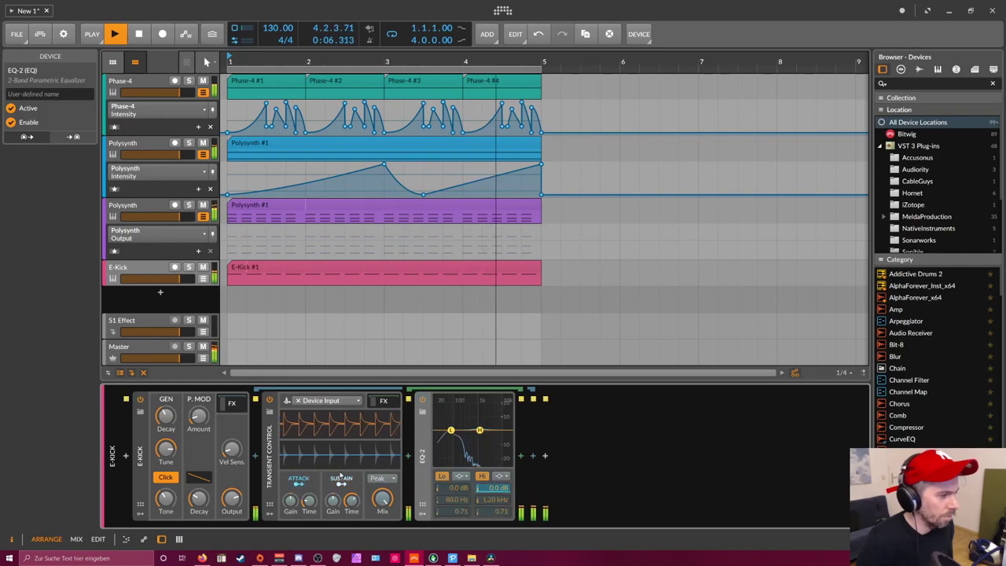
{"action": "left_click_drag", "start_coordinate": [490, 494], "coordinate": [491, 476]}
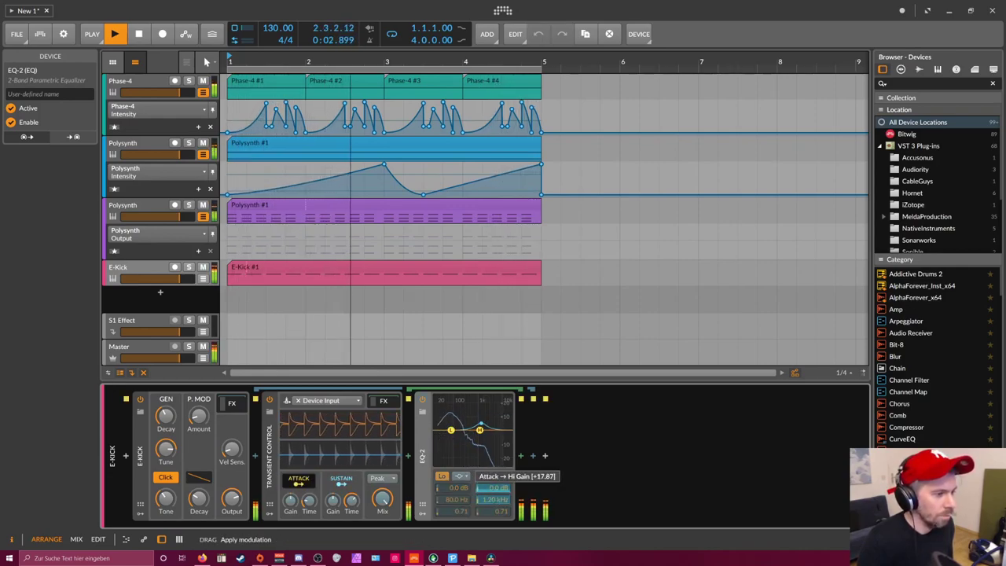
{"action": "left_click_drag", "start_coordinate": [490, 498], "coordinate": [490, 487]}
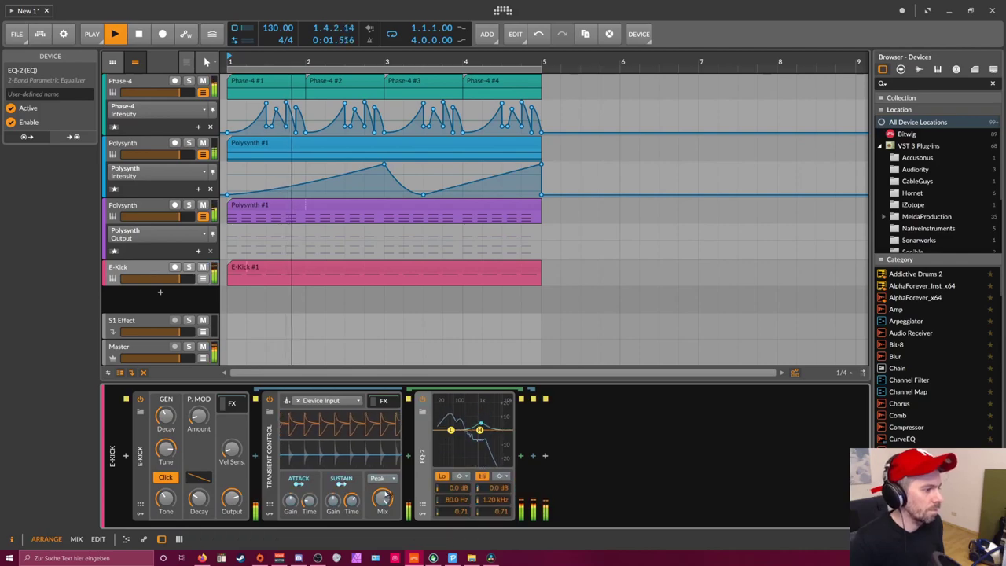
{"action": "left_click_drag", "start_coordinate": [341, 504], "coordinate": [341, 503]}
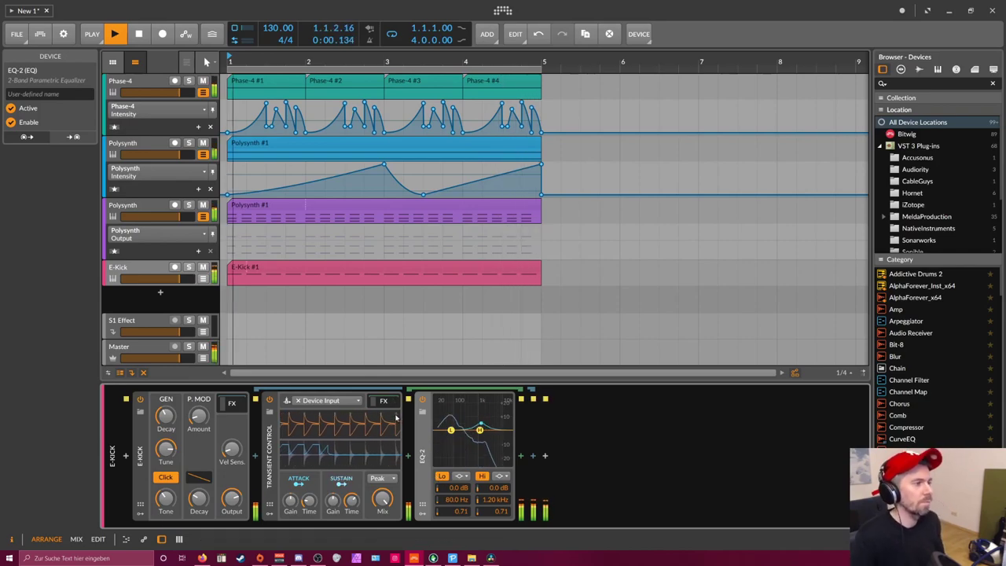
Add an Amp device after the E-Kick and its effects chain.
{"action": "left_click", "coordinate": [267, 454]}
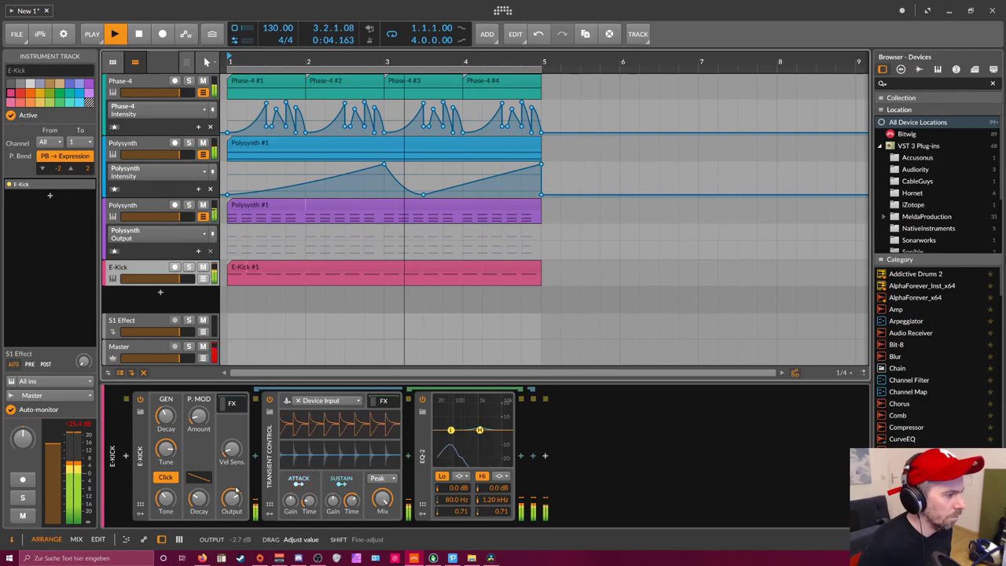
{"action": "left_click", "coordinate": [254, 455]}
{"action": "type", "text": "amp"}
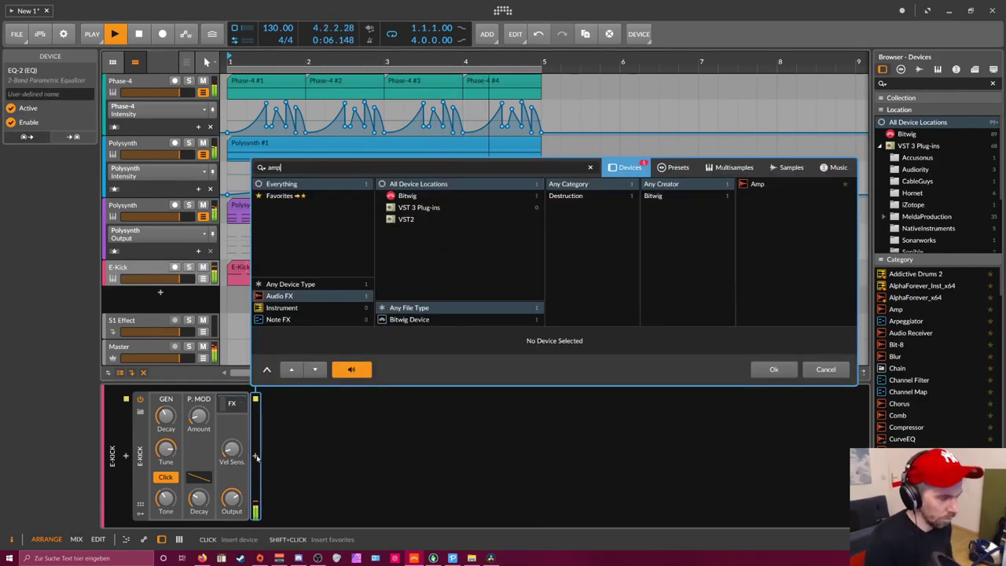
{"action": "key", "text": "Return"}
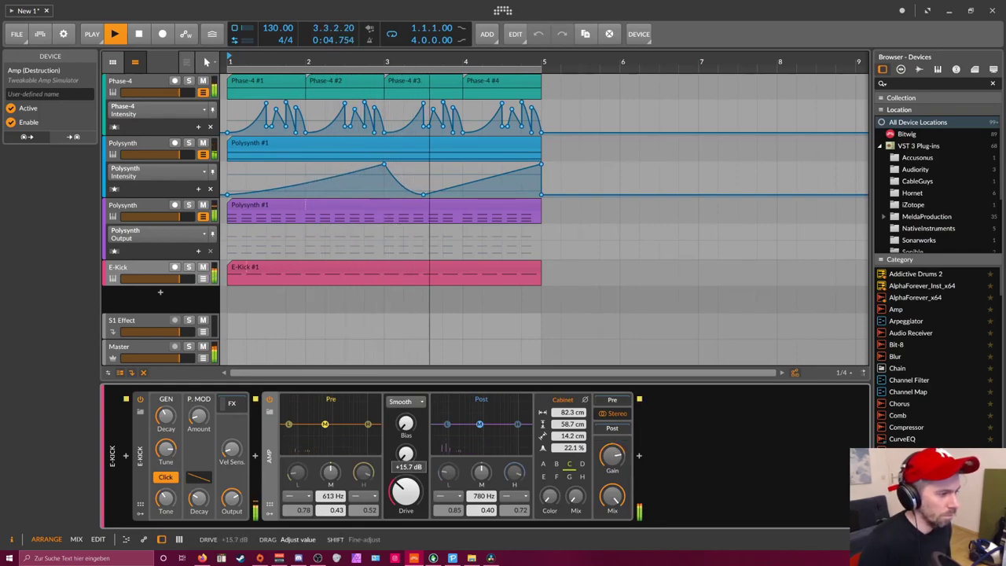
Boost the Amp's mid bands slightly at 1.90 kHz pre and 946 Hz post, and set its Drive to about +10.5 dB.
{"action": "left_click_drag", "start_coordinate": [406, 491], "coordinate": [405, 491]}
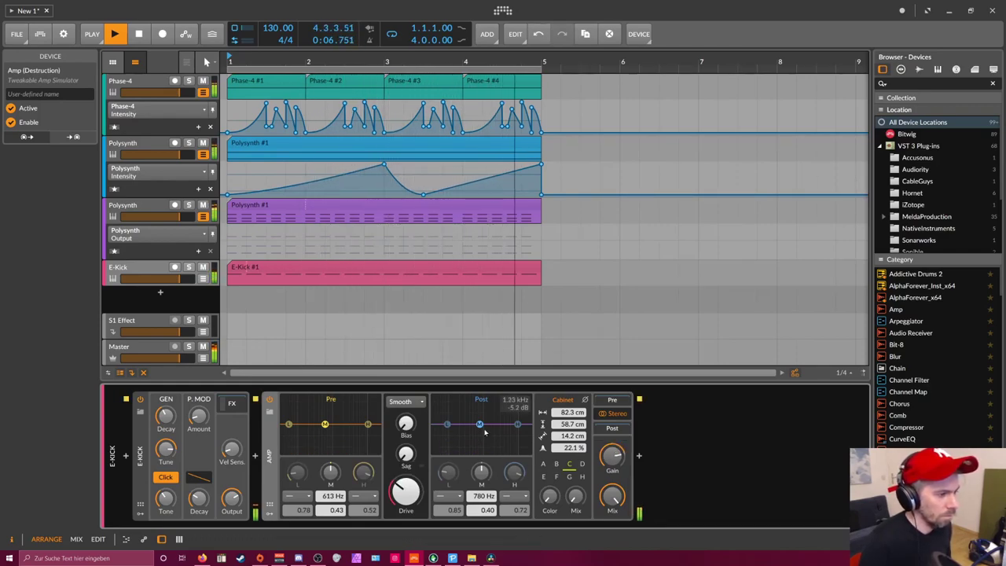
{"action": "left_click_drag", "start_coordinate": [480, 425], "coordinate": [487, 419]}
{"action": "left_click_drag", "start_coordinate": [324, 424], "coordinate": [344, 418]}
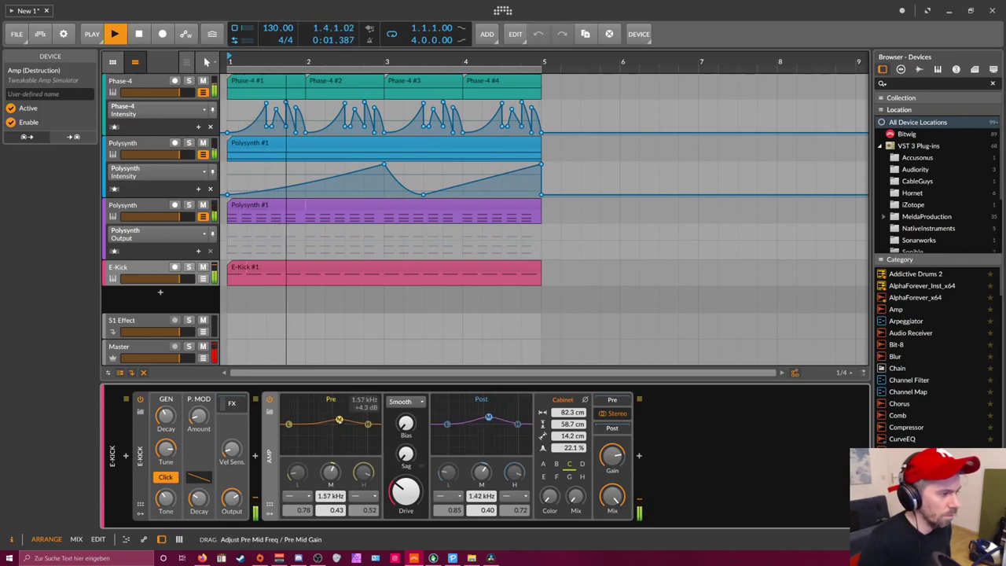
{"action": "left_click_drag", "start_coordinate": [488, 416], "coordinate": [481, 419]}
{"action": "mouse_move", "coordinate": [405, 489]}
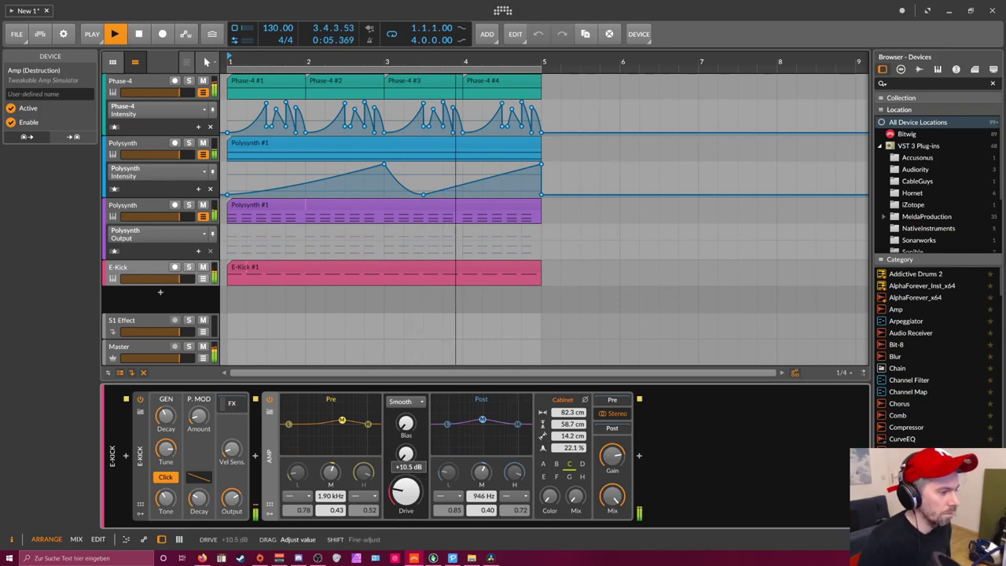
{"action": "mouse_move", "coordinate": [612, 456]}
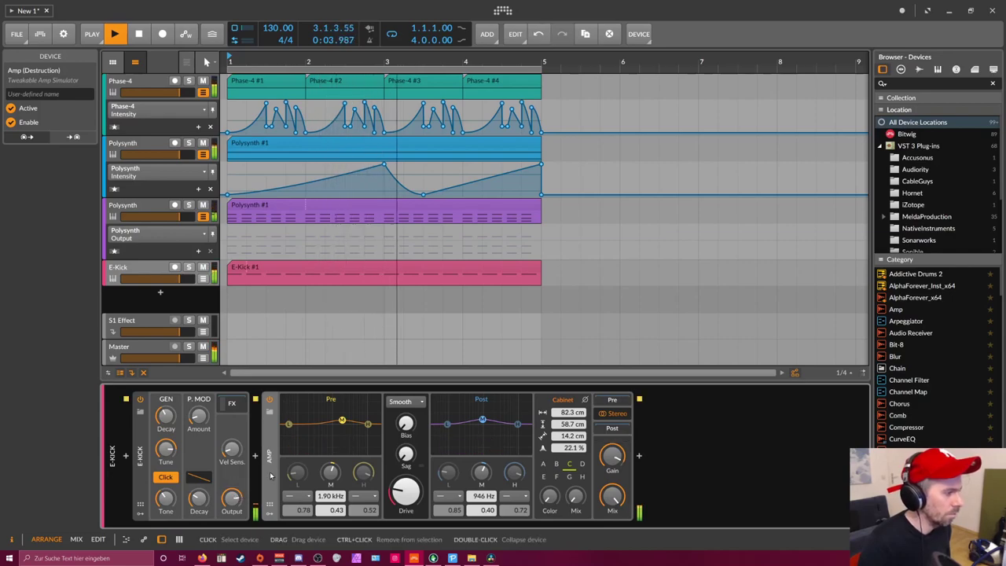
Show the E-Kick's nested effects and adjust the E-Kick output level to about -4.9 dB.
{"action": "left_click", "coordinate": [243, 495]}
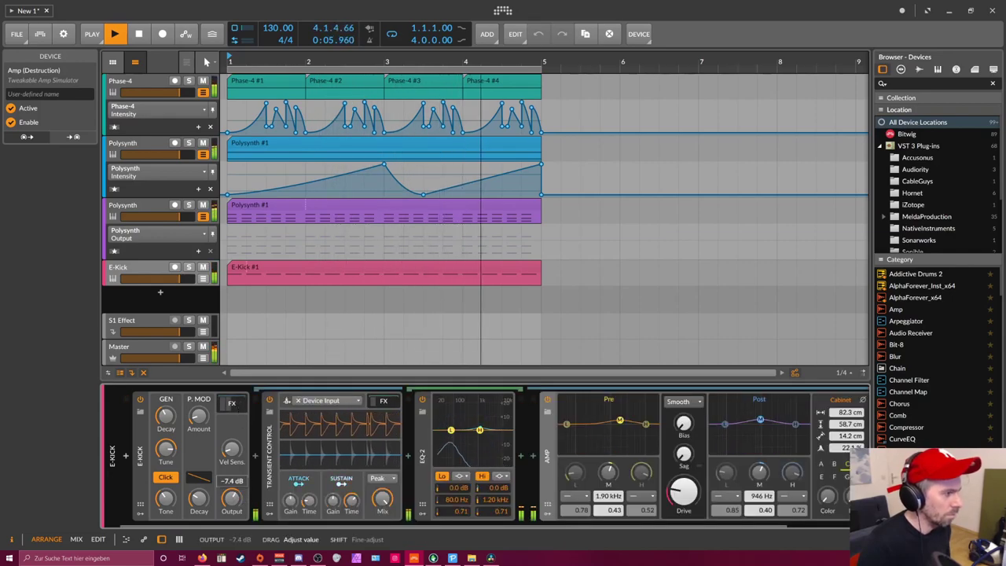
{"action": "mouse_move", "coordinate": [233, 498]}
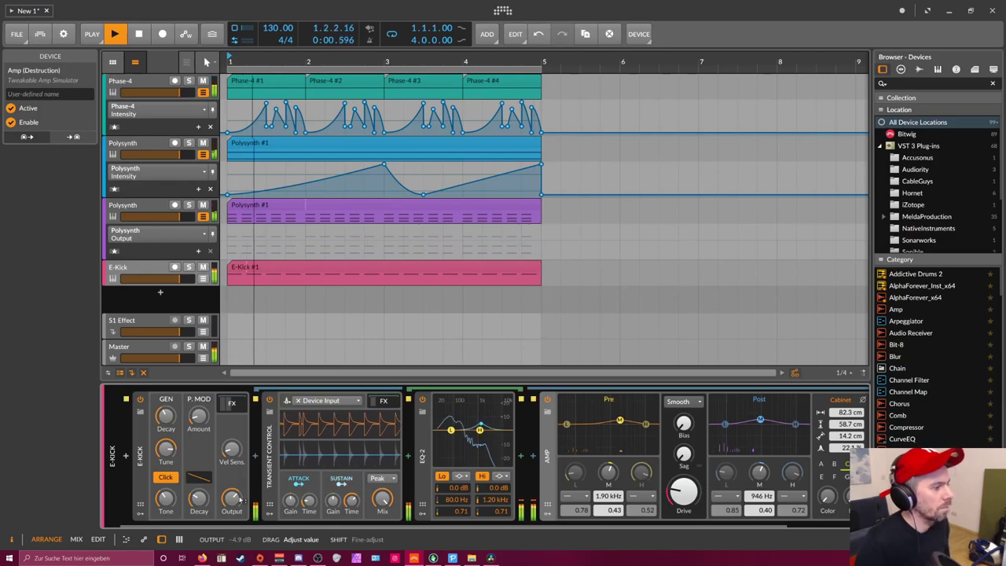
Stop playback and group the Phase-4 track and both Polysynth tracks into one group track.
{"action": "key", "text": "space"}
{"action": "left_click", "coordinate": [152, 220]}
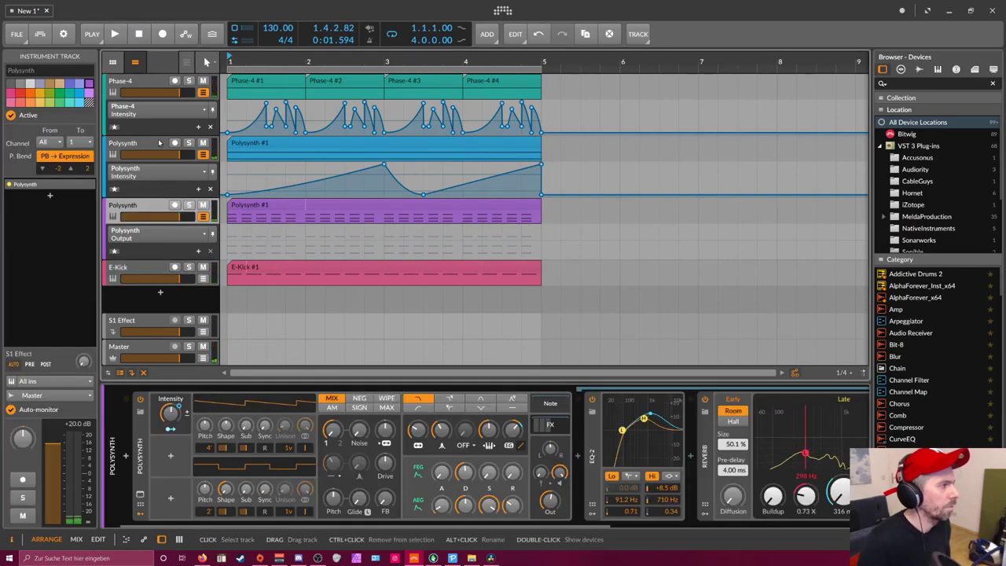
{"action": "left_click", "coordinate": [144, 84], "text": "shift"}
{"action": "key", "text": "ctrl+g"}
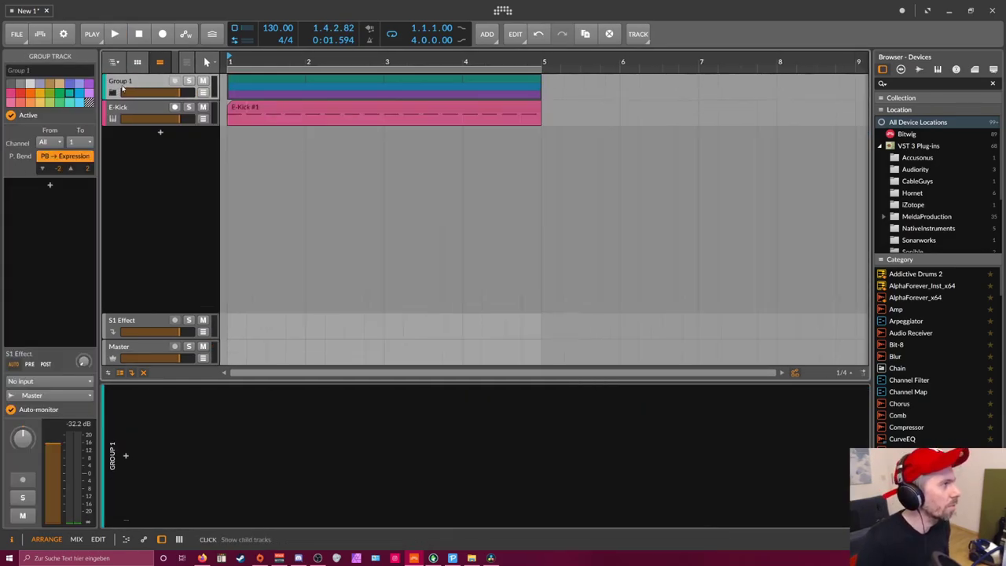
Add a Tool device to the new group track.
{"action": "left_click", "coordinate": [126, 458]}
{"action": "type", "text": "tool"}
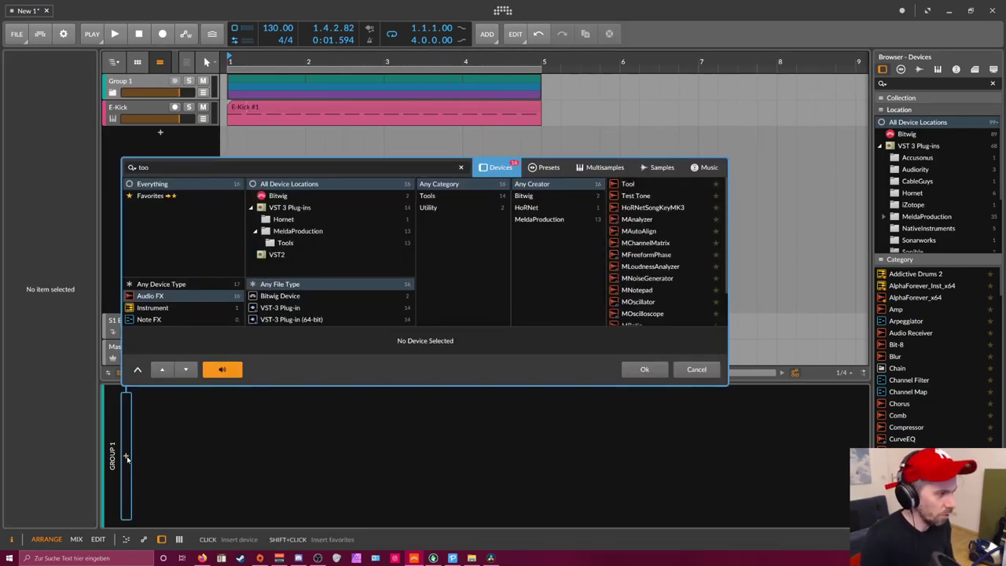
{"action": "key", "text": "Return"}
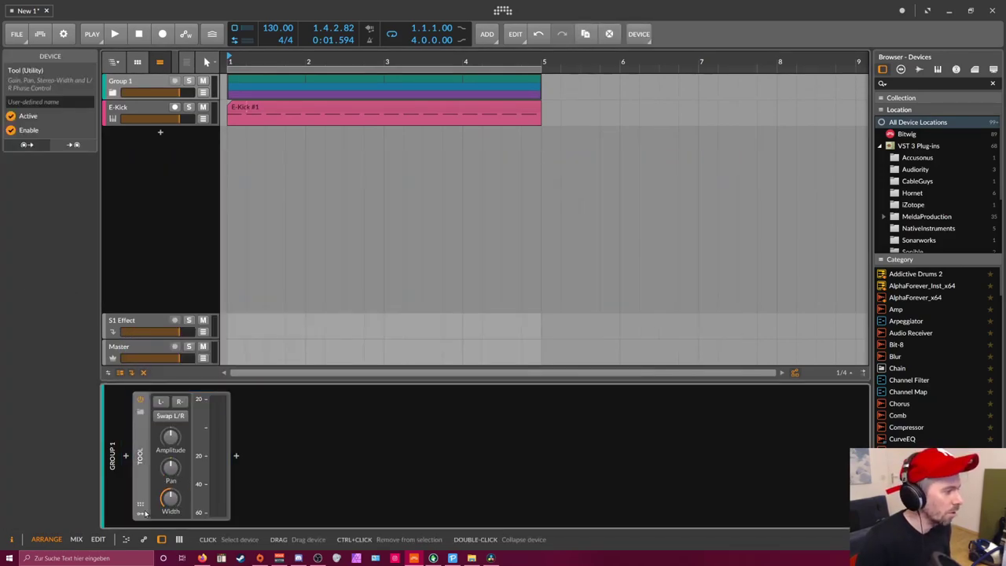
Add an Audio Sidechain modulator to the Tool and map it to Amplitude with a modulation amount of -72.00.
{"action": "left_click", "coordinate": [142, 512]}
{"action": "left_click", "coordinate": [158, 414]}
{"action": "type", "text": "side"}
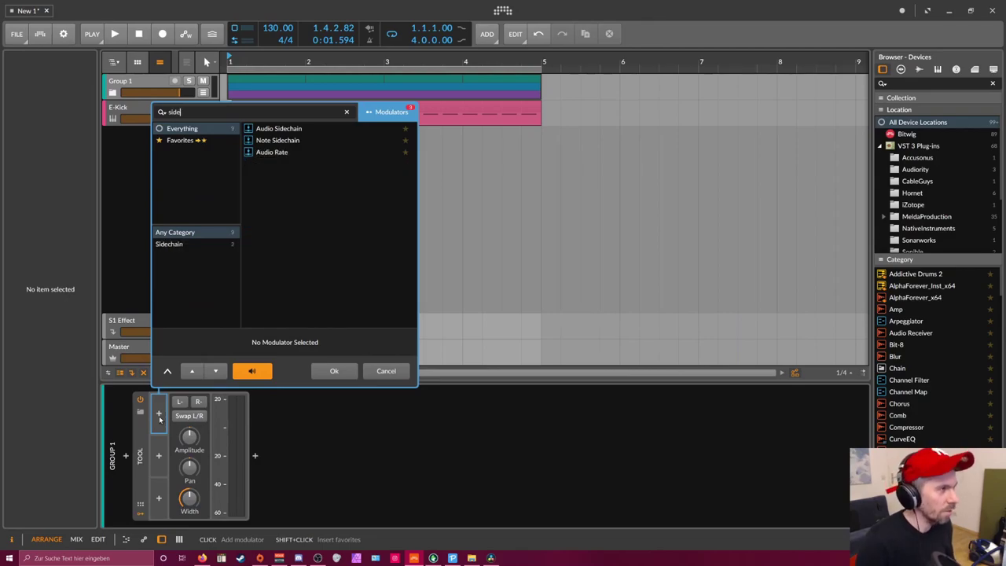
{"action": "key", "text": "Down"}
{"action": "key", "text": "Down"}
{"action": "key", "text": "Down"}
{"action": "key", "text": "Up"}
{"action": "key", "text": "Up"}
{"action": "key", "text": "Return"}
{"action": "left_click", "coordinate": [169, 430]}
{"action": "left_click_drag", "start_coordinate": [212, 437], "coordinate": [195, 497]}
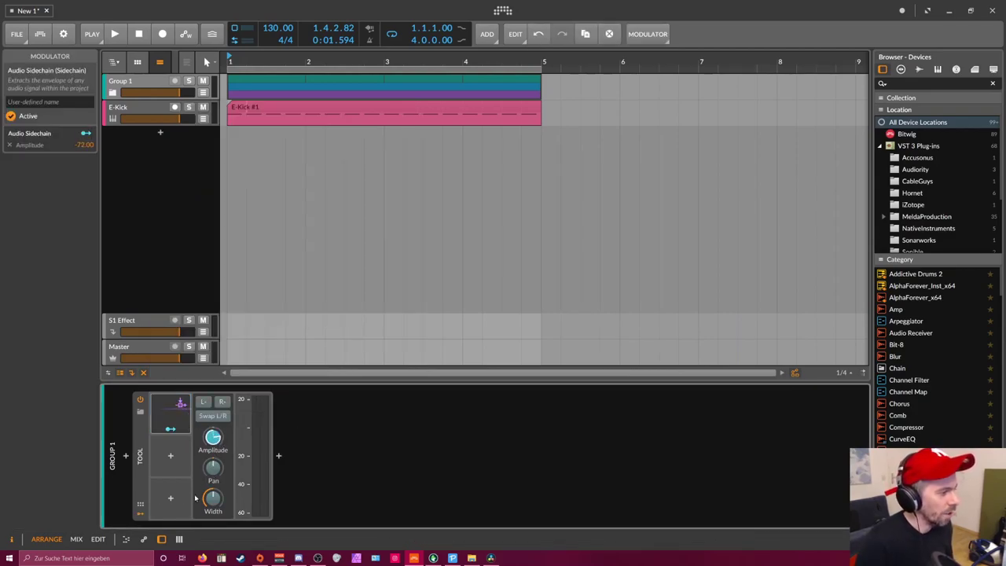
Set the Audio Sidechain modulator's source to the E-Kick track's post-fader signal.
{"action": "left_click", "coordinate": [174, 428]}
{"action": "left_click", "coordinate": [244, 412]}
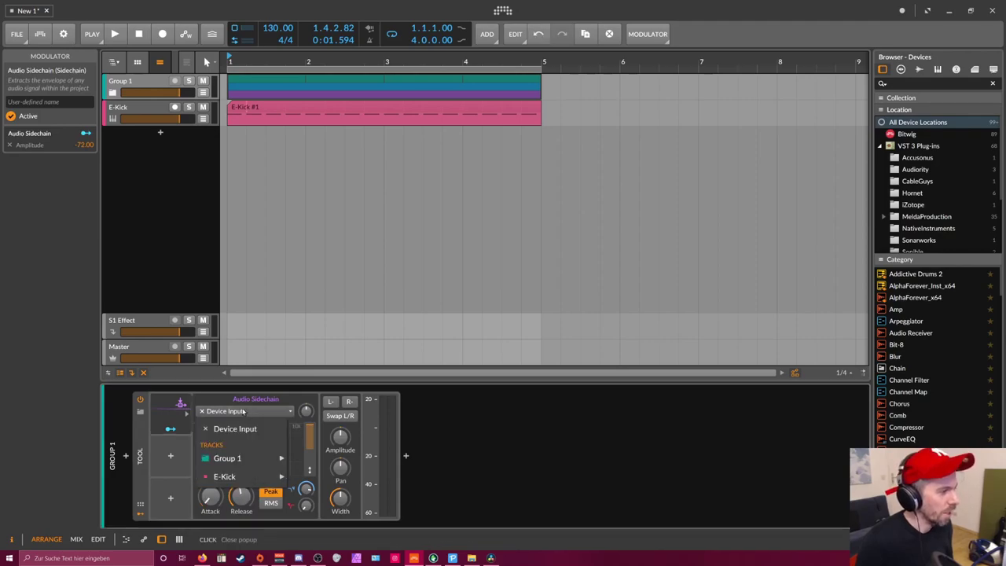
{"action": "mouse_move", "coordinate": [271, 476]}
{"action": "left_click", "coordinate": [329, 495]}
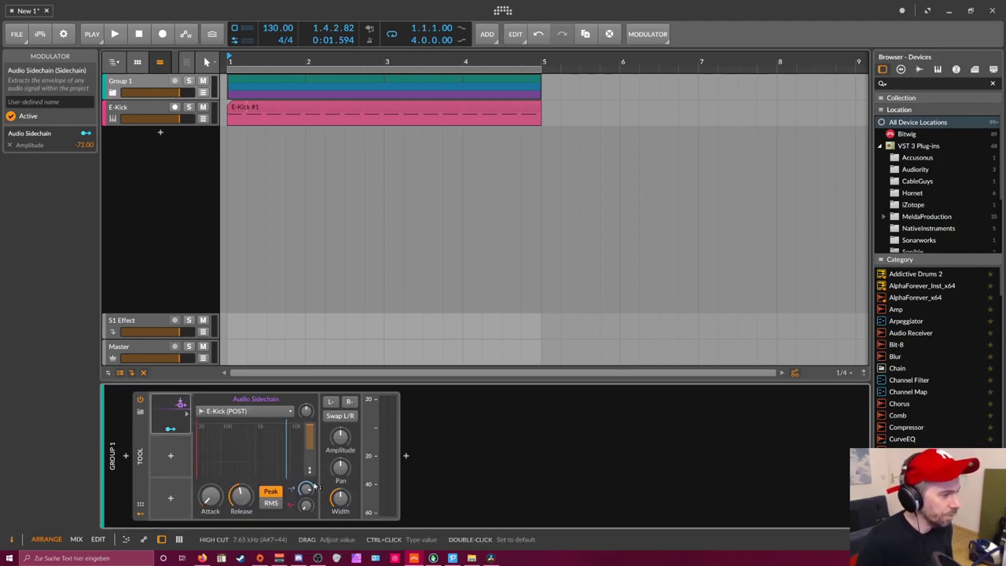
Play the arrangement and fine-tune the E-Kick device's output level against the ducked group.
{"action": "key", "text": "space"}
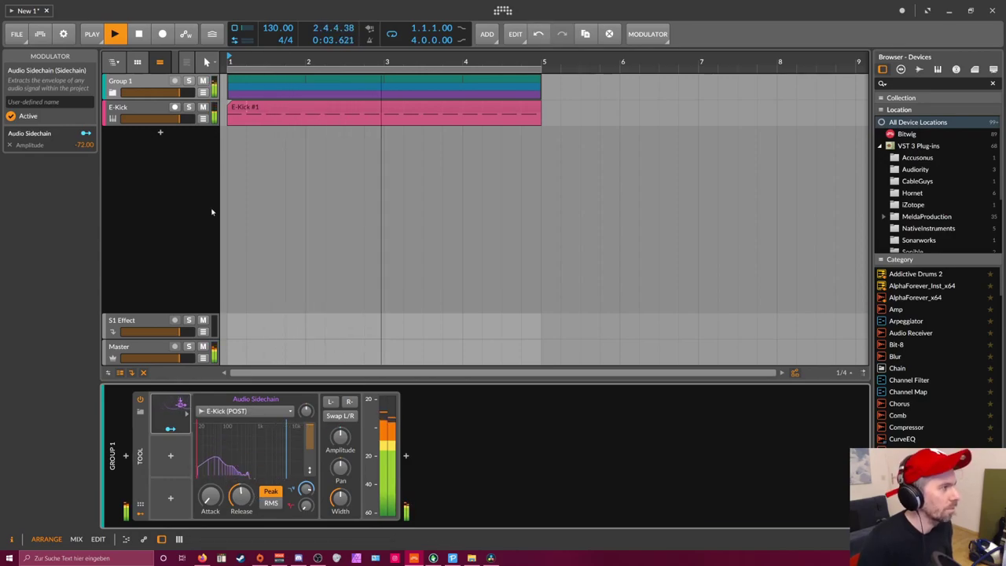
{"action": "left_click", "coordinate": [150, 112]}
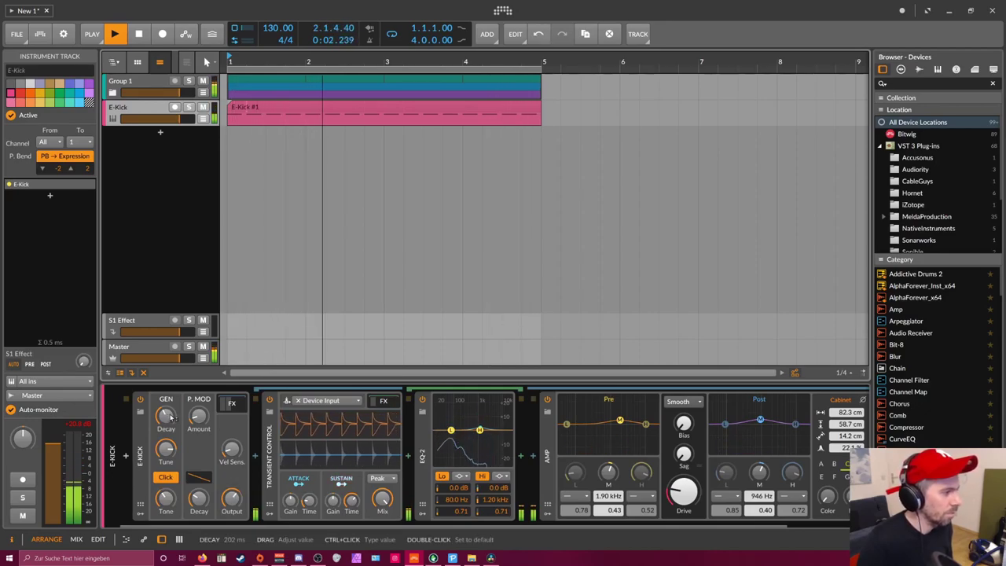
{"action": "left_click_drag", "start_coordinate": [231, 498], "coordinate": [231, 491]}
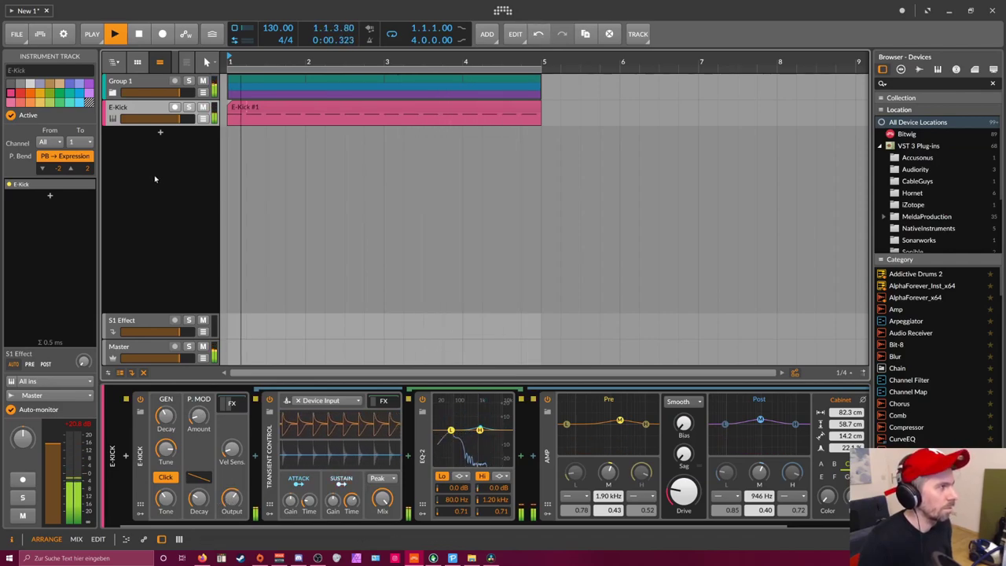
Unfold Group 1 and hide the automation lanes of the Phase-4 and both Polysynth tracks.
{"action": "left_click", "coordinate": [112, 92]}
{"action": "left_click", "coordinate": [149, 109]}
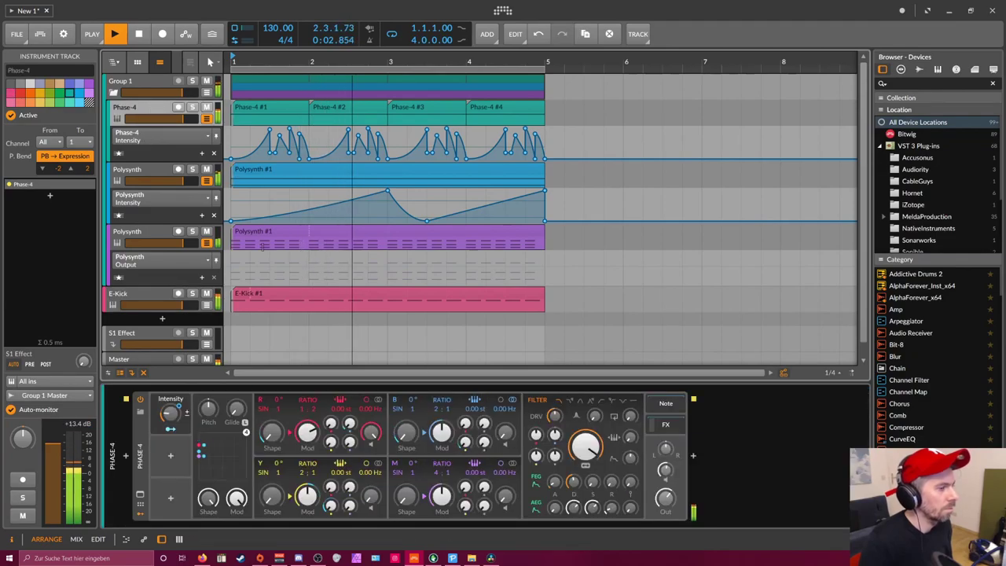
{"action": "key", "text": "ctrl+z"}
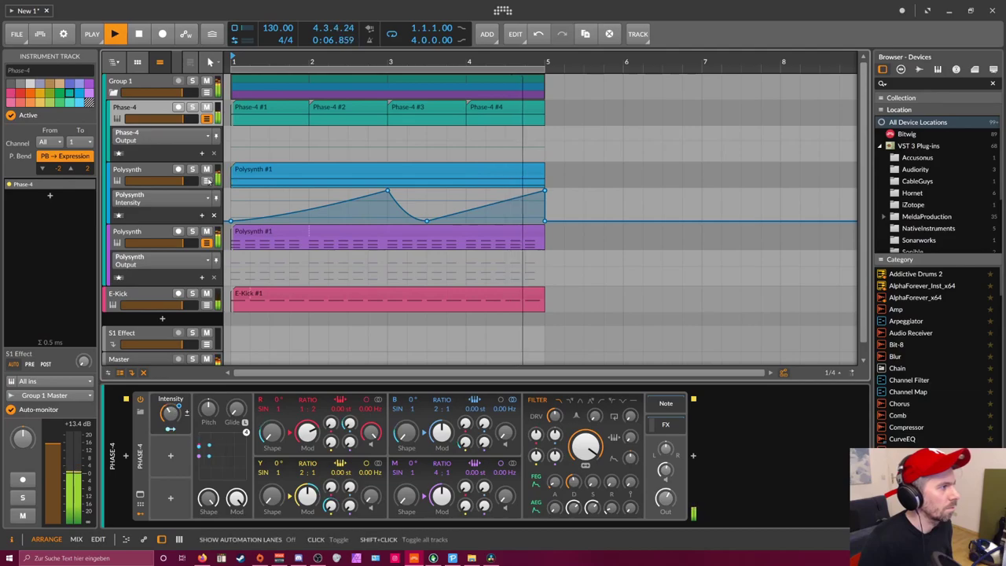
{"action": "key", "text": "ctrl+z"}
{"action": "key", "text": "ctrl+z"}
{"action": "key", "text": "ctrl+z"}
{"action": "left_click", "coordinate": [174, 164]}
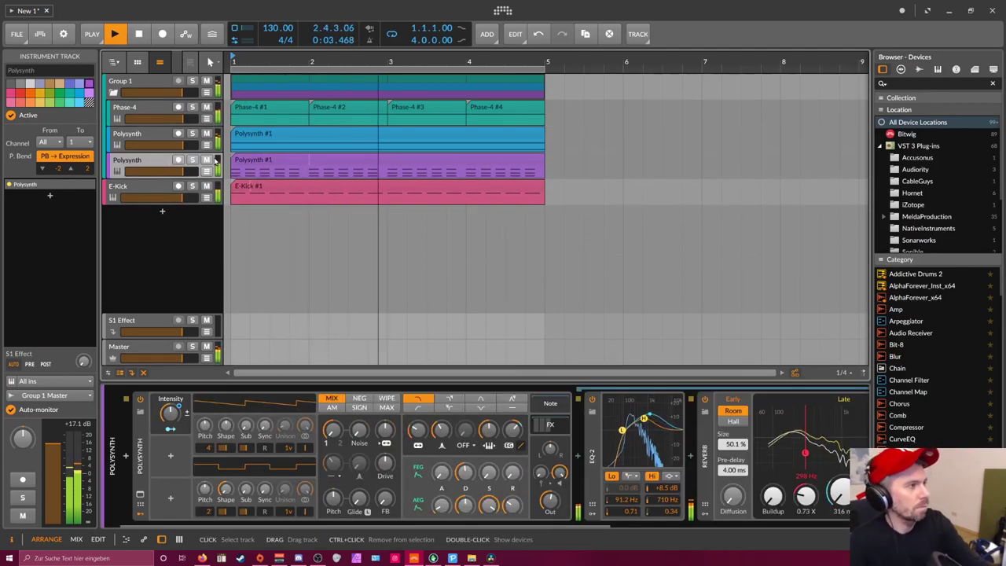
Add an E-Hat instrument track with a clip that loops every beat (0.1.0) across bars 1 to 4.
{"action": "left_click", "coordinate": [161, 211]}
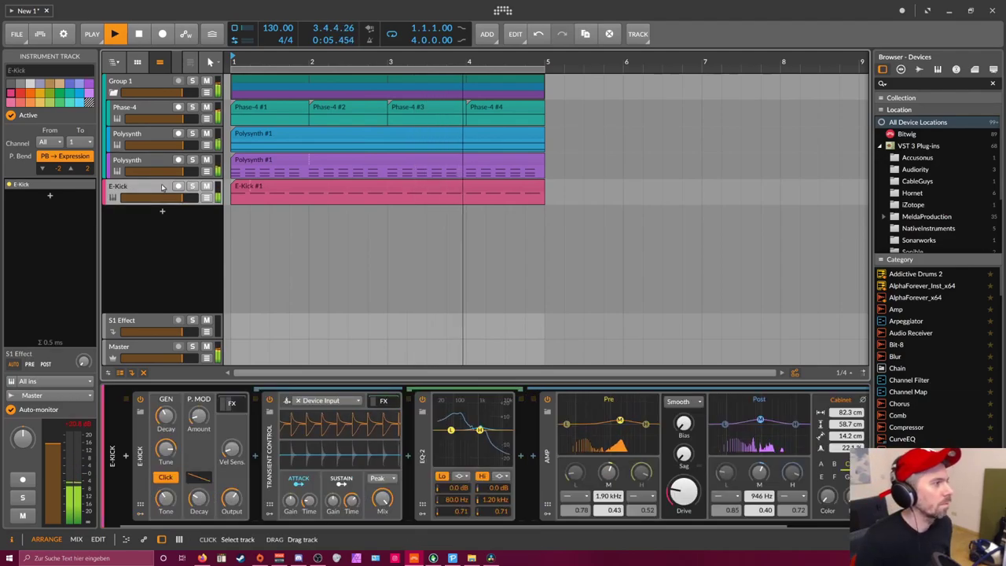
{"action": "type", "text": "hat"}
{"action": "key", "text": "Down"}
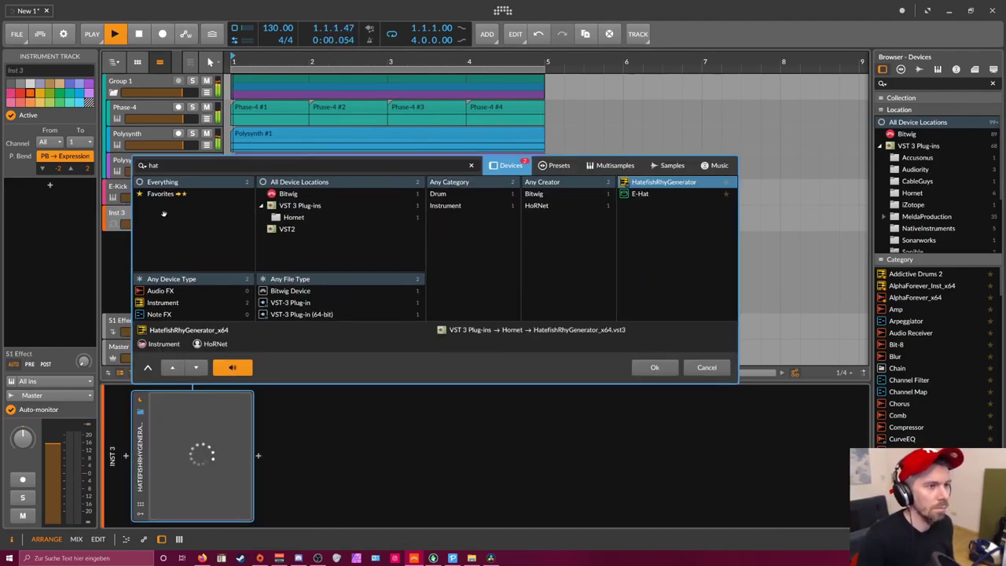
{"action": "key", "text": "Return"}
{"action": "double_click", "coordinate": [252, 219]}
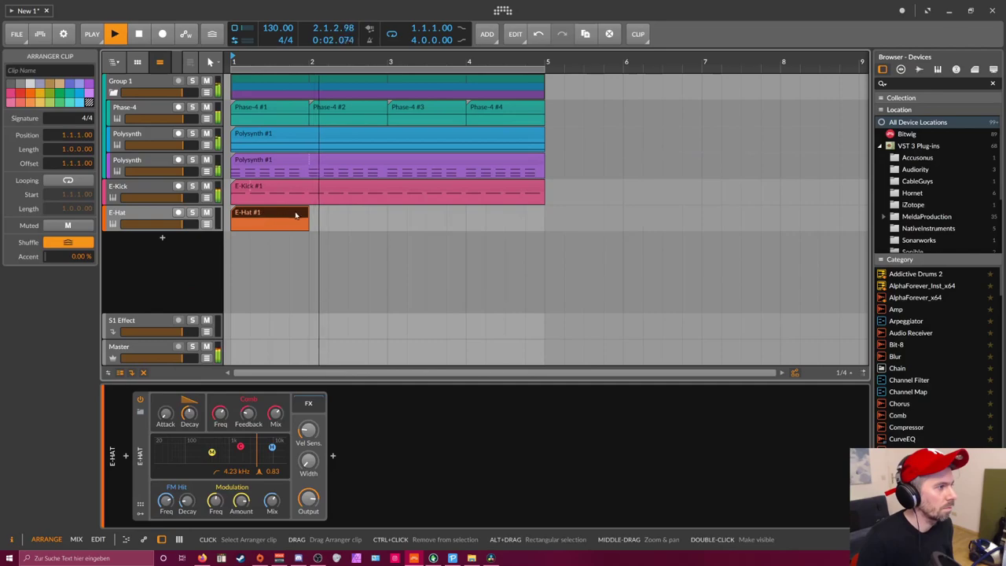
{"action": "left_click_drag", "start_coordinate": [308, 213], "coordinate": [544, 223]}
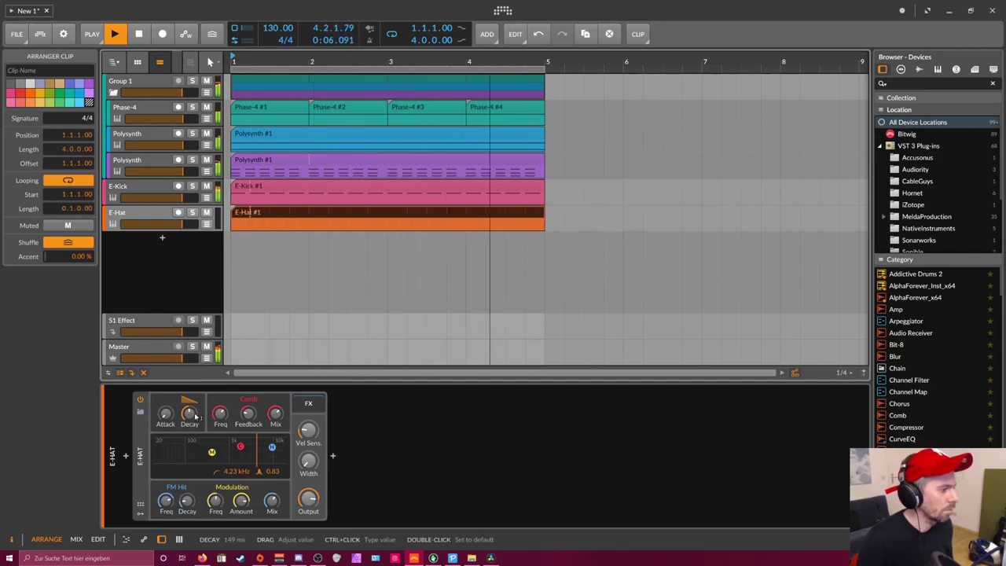
Turn down the E-Hat's Comb and Modulation mixes and place a sixteenth C2 note at 1.1.3 in its clip.
{"action": "mouse_move", "coordinate": [275, 414]}
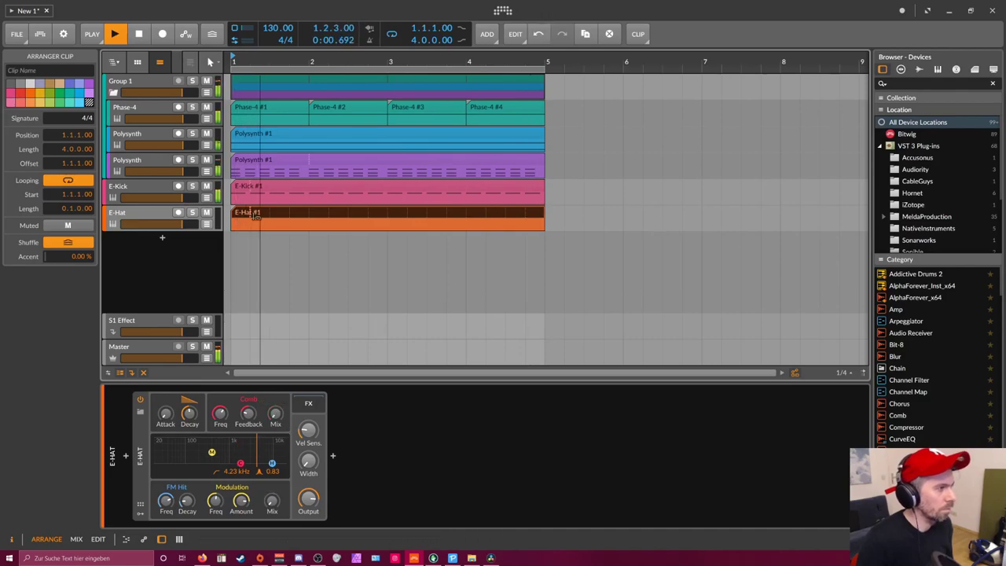
{"action": "key", "text": "e"}
{"action": "scroll", "coordinate": [238, 335], "scroll_direction": "up", "scroll_amount": 3}
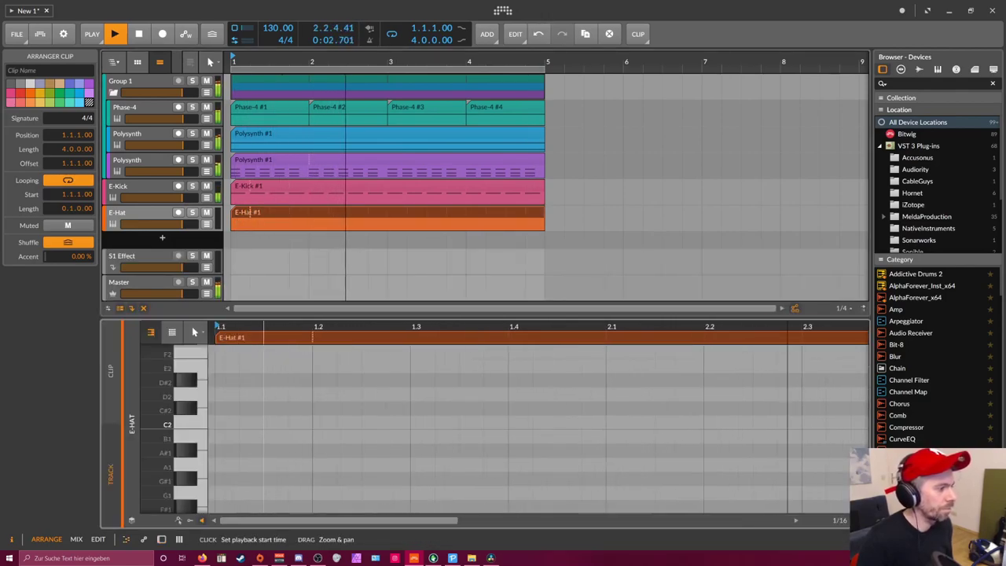
{"action": "double_click", "coordinate": [276, 422]}
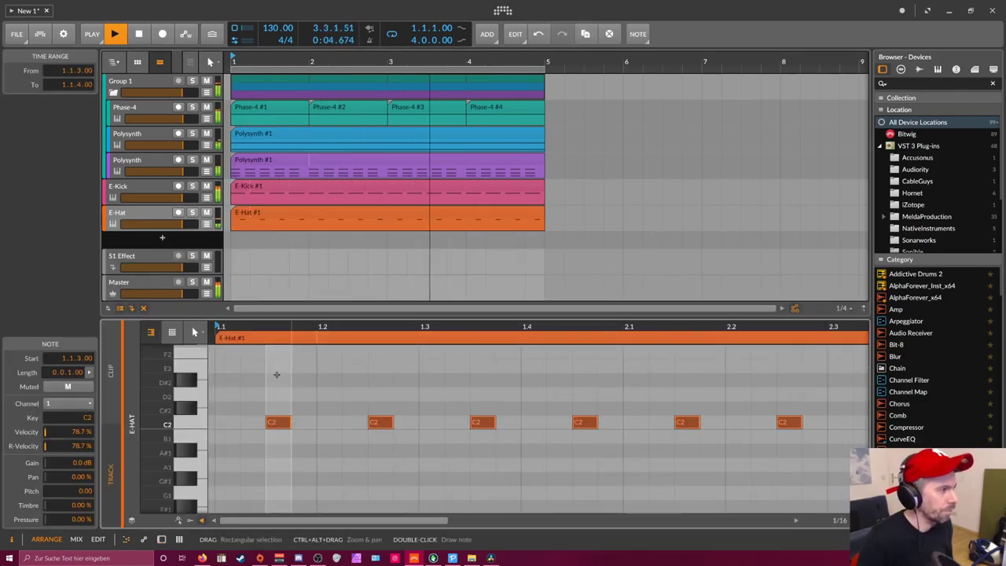
{"action": "key", "text": "d"}
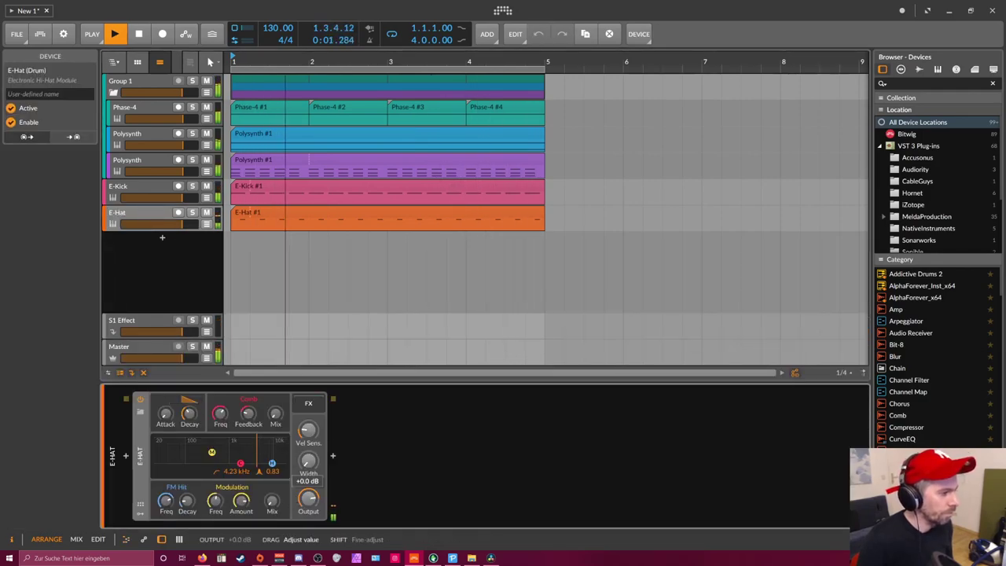
{"action": "left_click", "coordinate": [140, 412]}
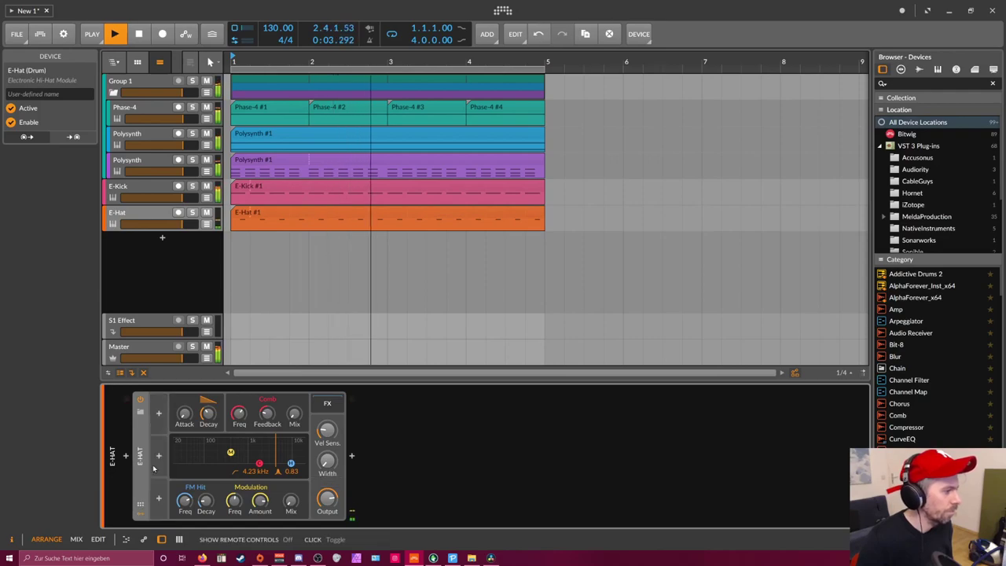
{"action": "left_click", "coordinate": [159, 415]}
{"action": "type", "text": "macro"}
{"action": "key", "text": "Down"}
{"action": "key", "text": "Down"}
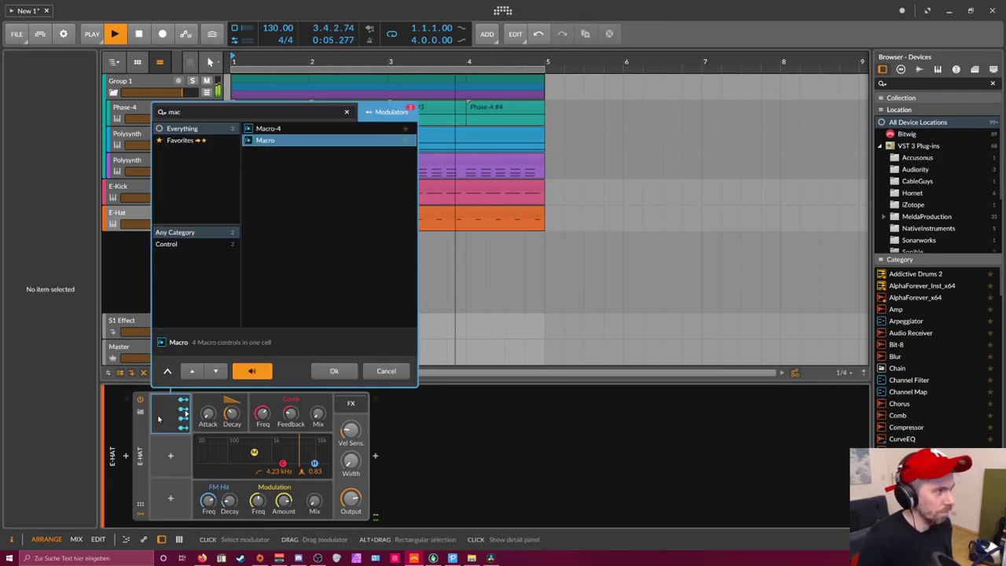
{"action": "key", "text": "Return"}
Map the macro to the E-Hat's Decay by 0.770, Modulation Mix by 0.293 and Width by 1.000.
{"action": "left_click_drag", "start_coordinate": [231, 416], "coordinate": [231, 405]}
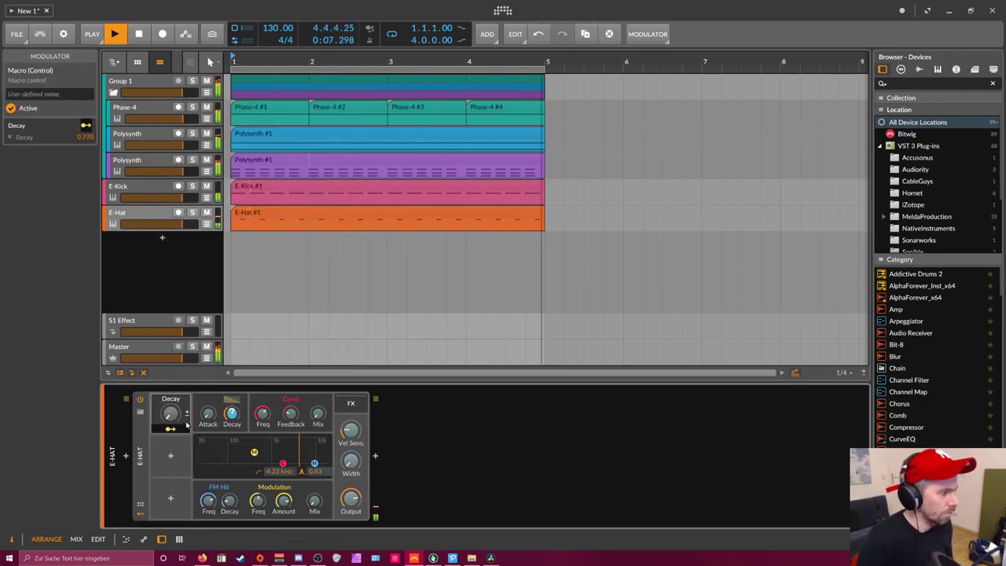
{"action": "left_click_drag", "start_coordinate": [306, 500], "coordinate": [308, 489]}
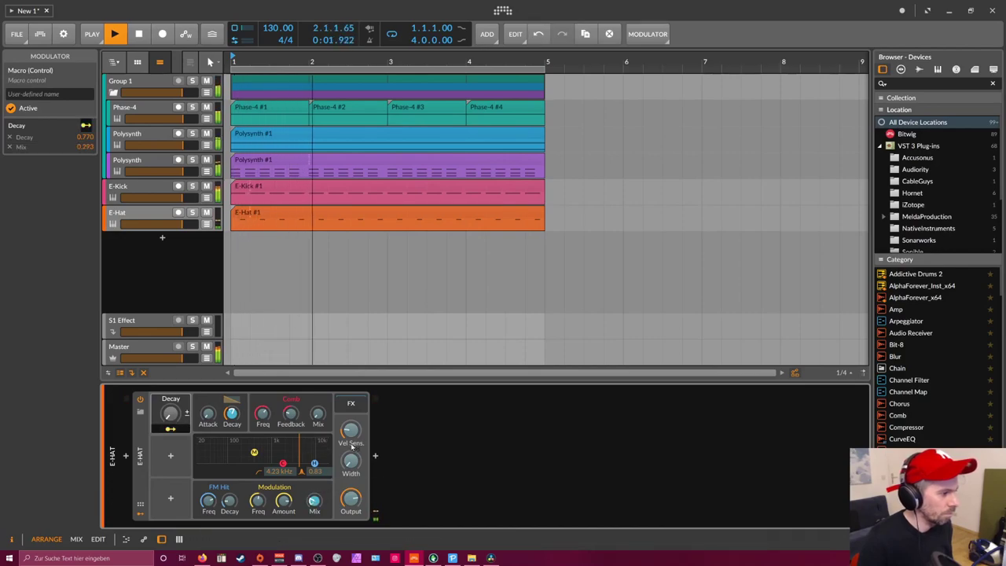
{"action": "left_click_drag", "start_coordinate": [350, 462], "coordinate": [350, 440]}
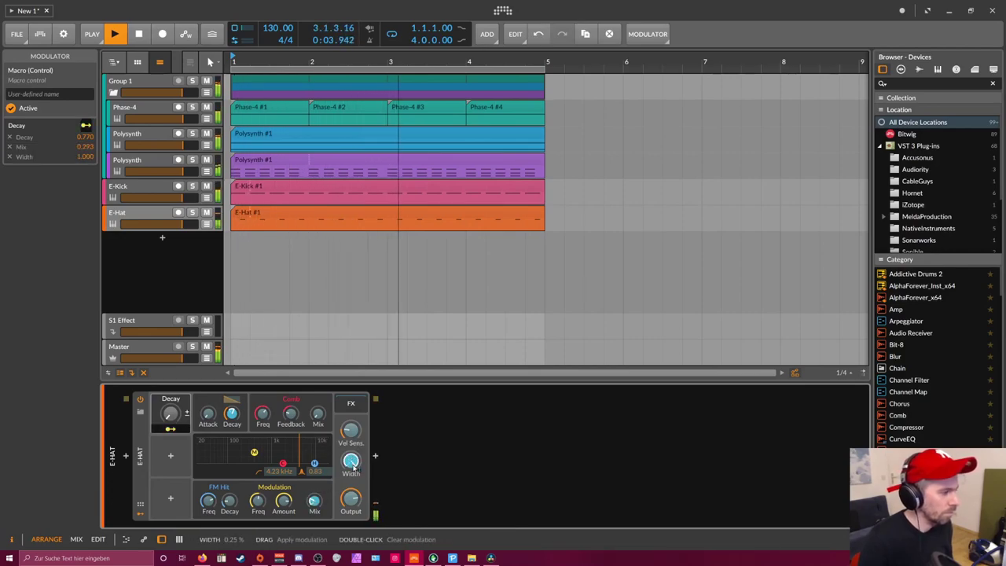
Insert a Reverb after the E-Hat and adjust its Width and Mix.
{"action": "double_click", "coordinate": [400, 460]}
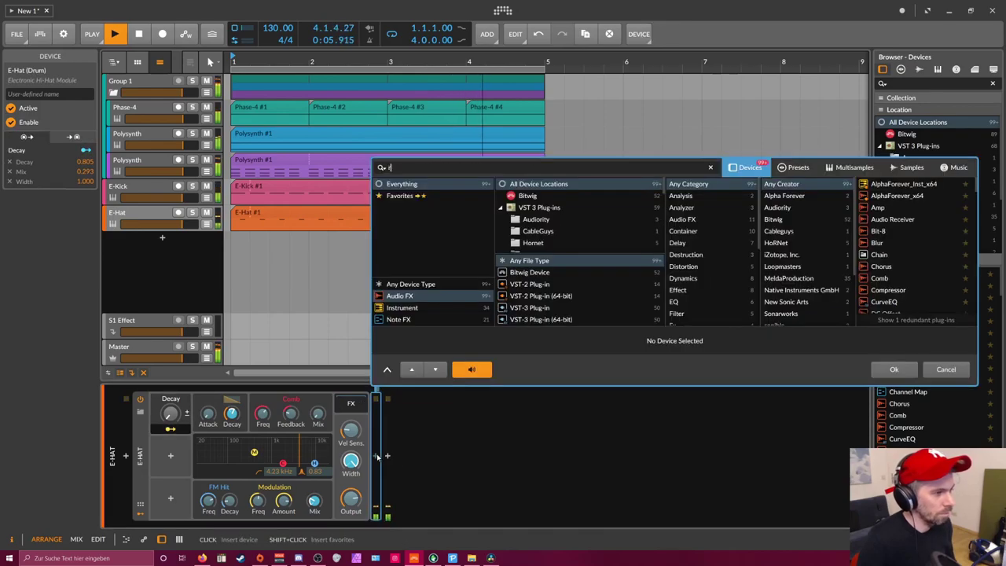
{"action": "type", "text": "reverb"}
{"action": "key", "text": "Return"}
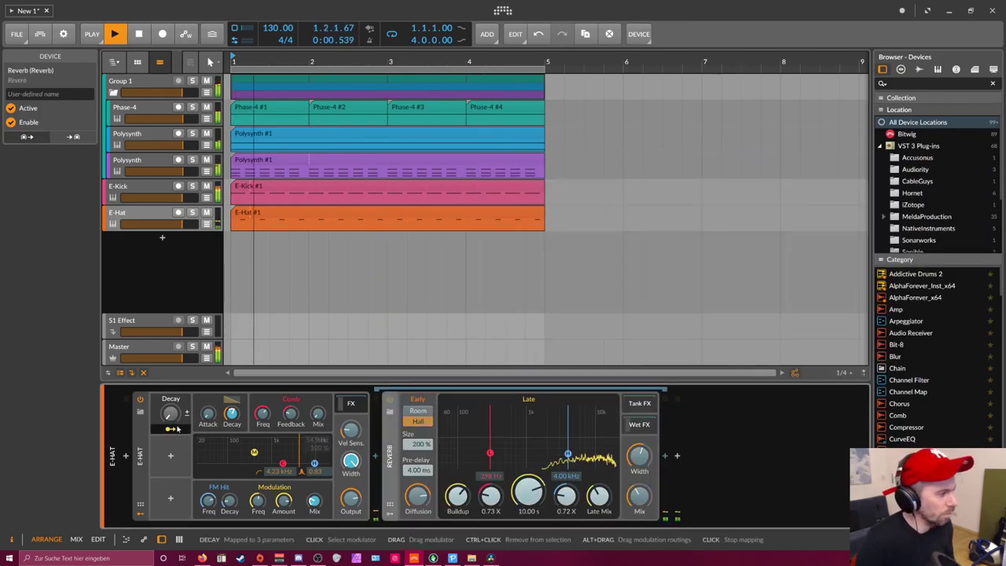
{"action": "left_click_drag", "start_coordinate": [638, 495], "coordinate": [639, 485]}
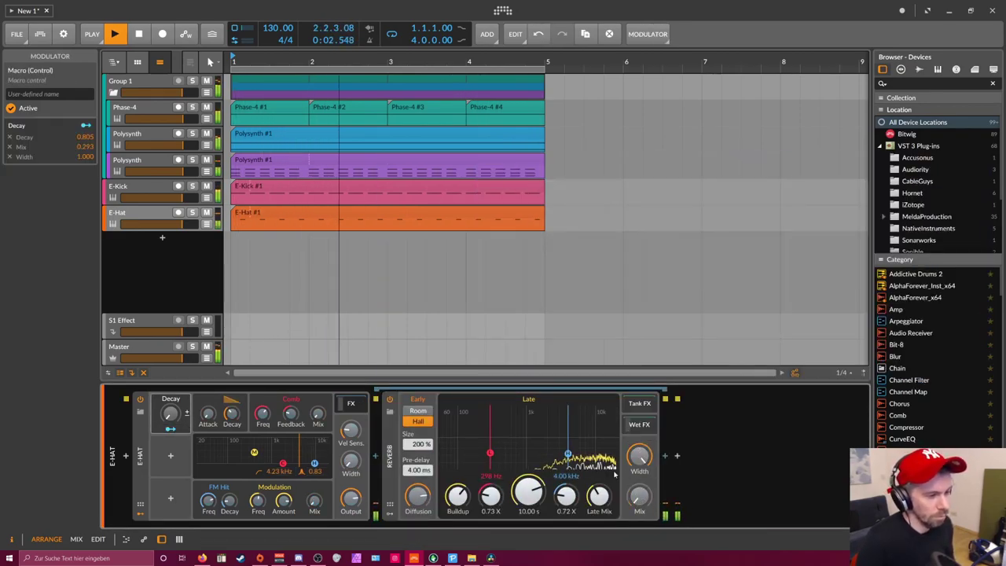
{"action": "left_click_drag", "start_coordinate": [639, 493], "coordinate": [639, 484]}
Extend the macro mapping to Reverb Mix by 0.097, E-Hat Decay by 0.957 and decay Bend by -0.367.
{"action": "left_click", "coordinate": [171, 428]}
{"action": "left_click_drag", "start_coordinate": [169, 414], "coordinate": [169, 408]}
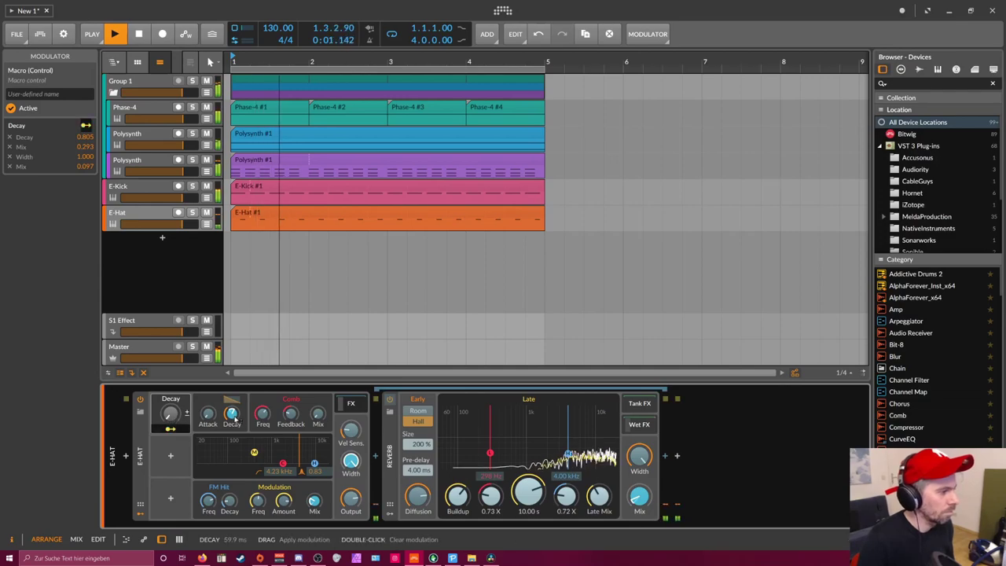
{"action": "left_click_drag", "start_coordinate": [231, 400], "coordinate": [231, 410]}
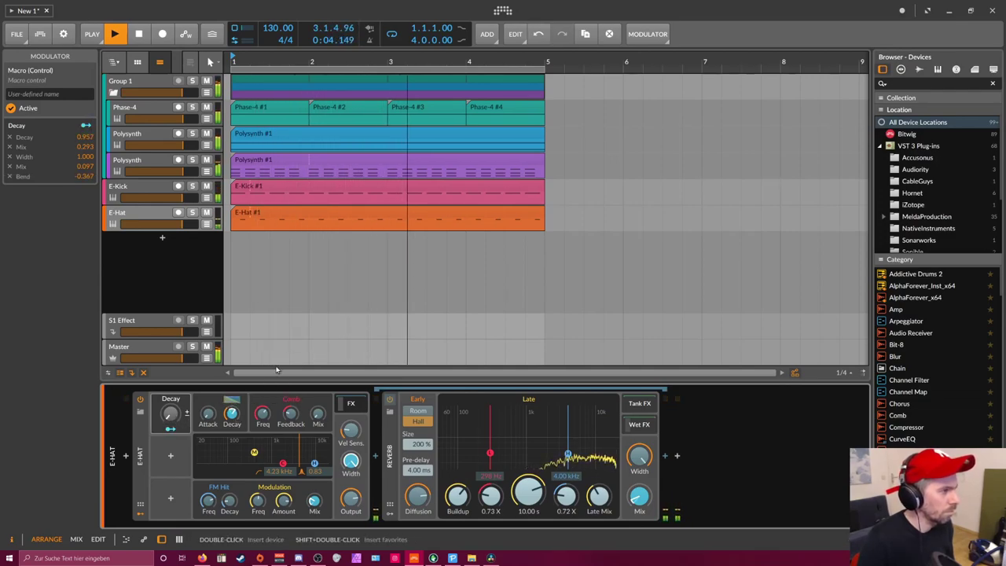
Show the E-Hat track's automation lane and rename its Decay macro to Intensity.
{"action": "left_click", "coordinate": [206, 224]}
{"action": "double_click", "coordinate": [170, 398]}
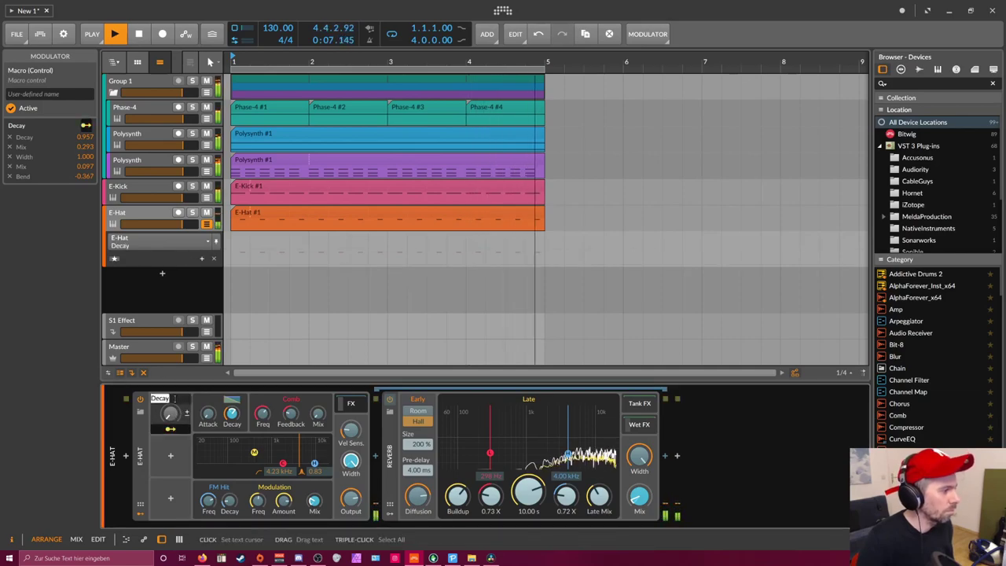
{"action": "type", "text": "Inte"}
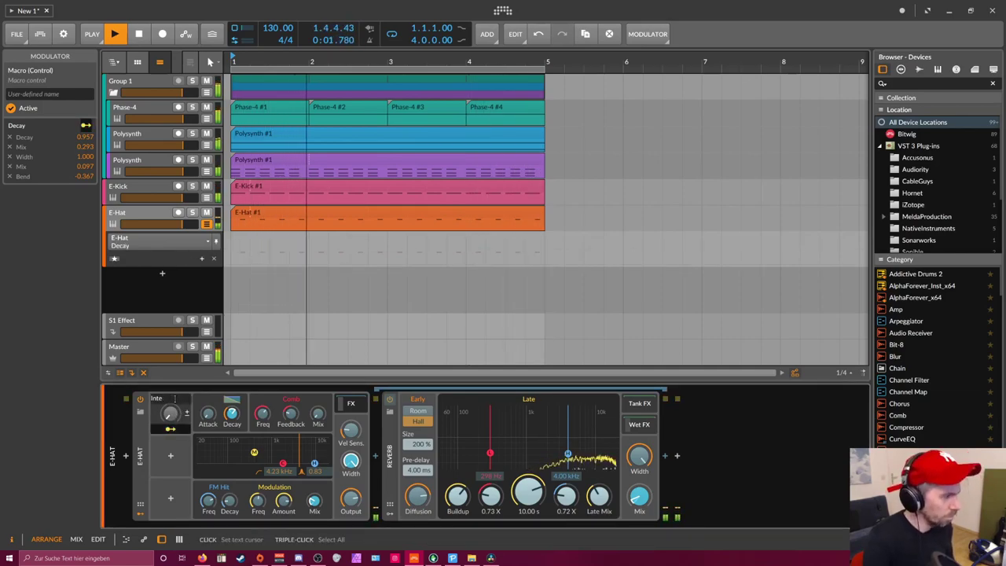
{"action": "type", "text": "nsity"}
{"action": "key", "text": "Return"}
Draw the E-Hat's Intensity automation as a bent ramp from 0% at bar 1 to 100% at bar 5.
{"action": "left_click", "coordinate": [275, 266]}
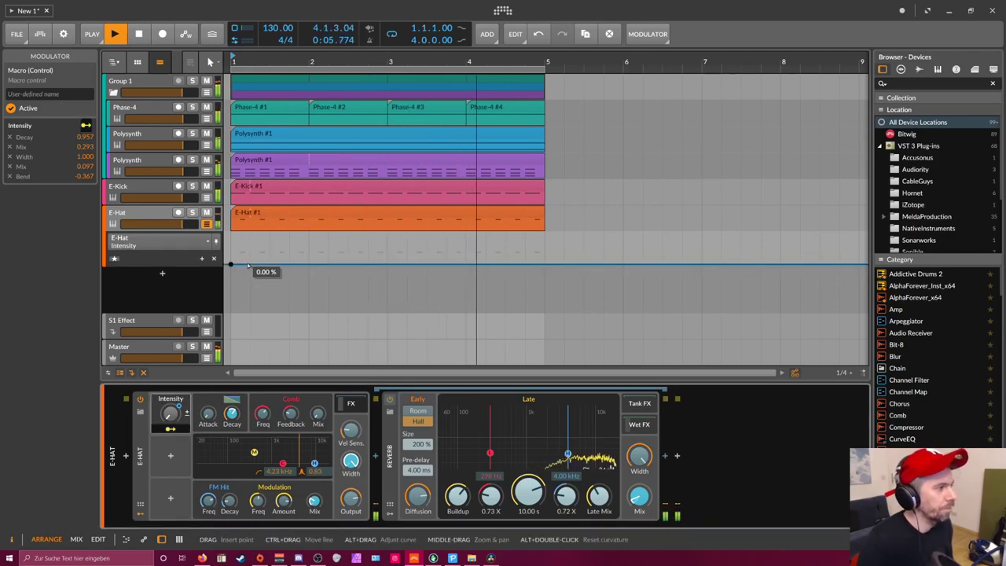
{"action": "left_click_drag", "start_coordinate": [515, 236], "coordinate": [545, 234]}
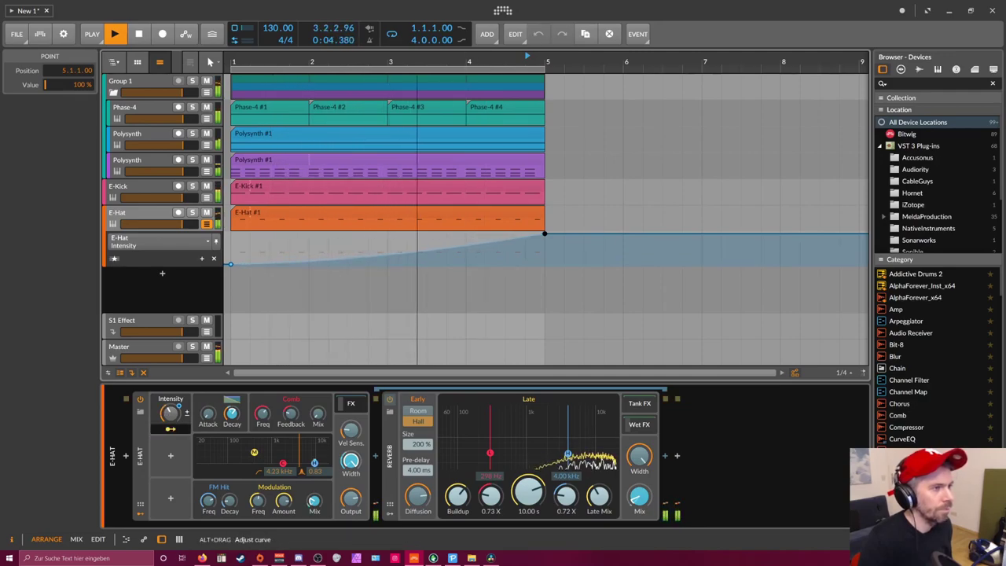
{"action": "left_click_drag", "start_coordinate": [340, 260], "coordinate": [340, 271]}
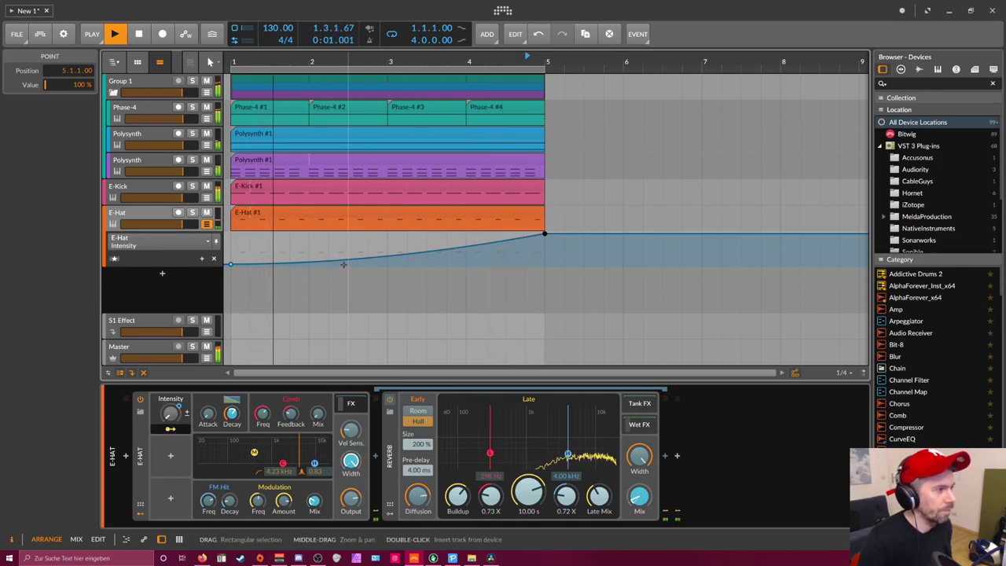
Add a 0% Intensity automation point at bar 3 and bend the rise from there to bar 5 into a slow-starting curve.
{"action": "left_click", "coordinate": [387, 264]}
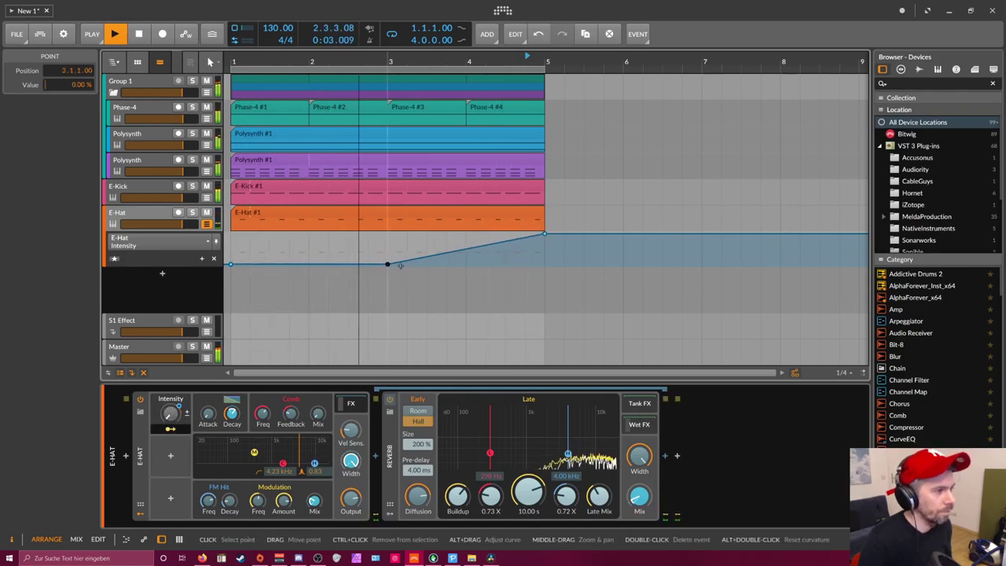
{"action": "left_click_drag", "start_coordinate": [397, 266], "coordinate": [431, 271]}
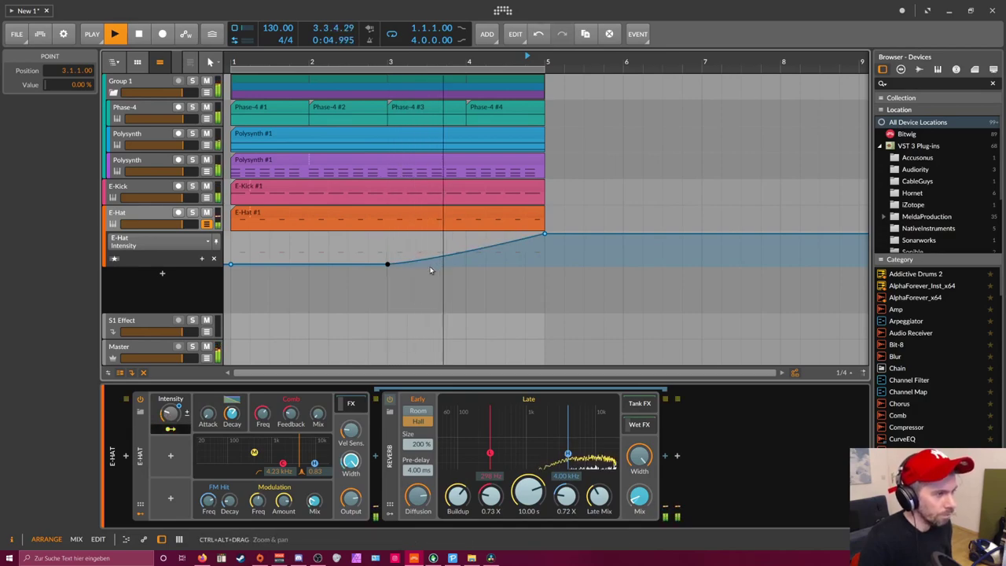
{"action": "scroll", "coordinate": [268, 63], "scroll_direction": "down", "scroll_amount": 2}
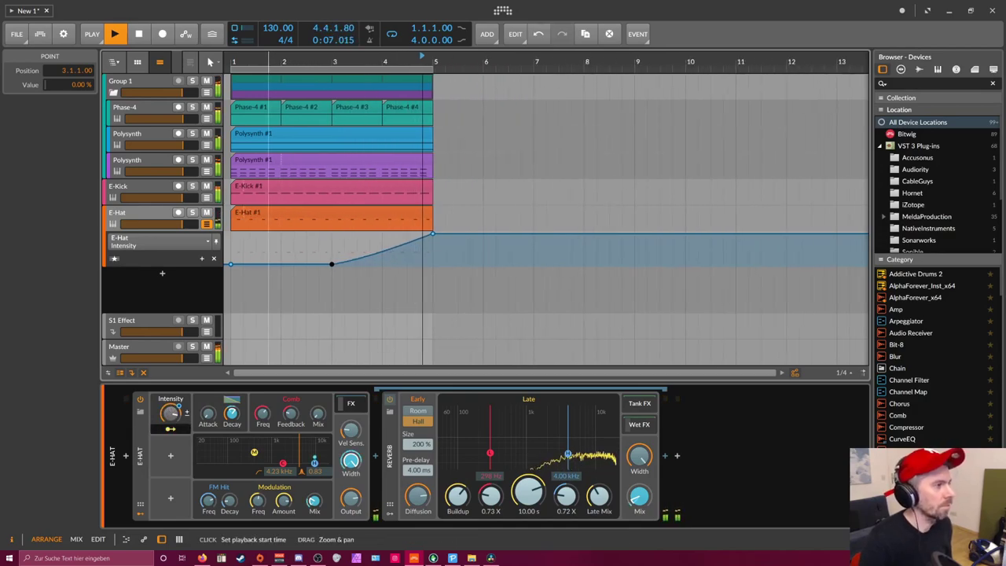
View the device chain of the purple Polysynth track and stop playback.
{"action": "left_click", "coordinate": [156, 206]}
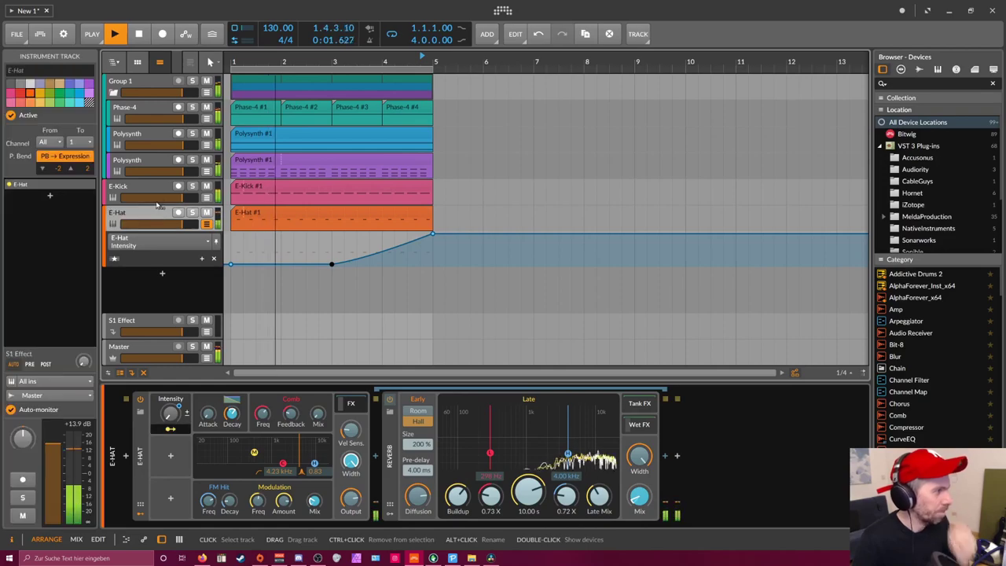
{"action": "left_click", "coordinate": [163, 138]}
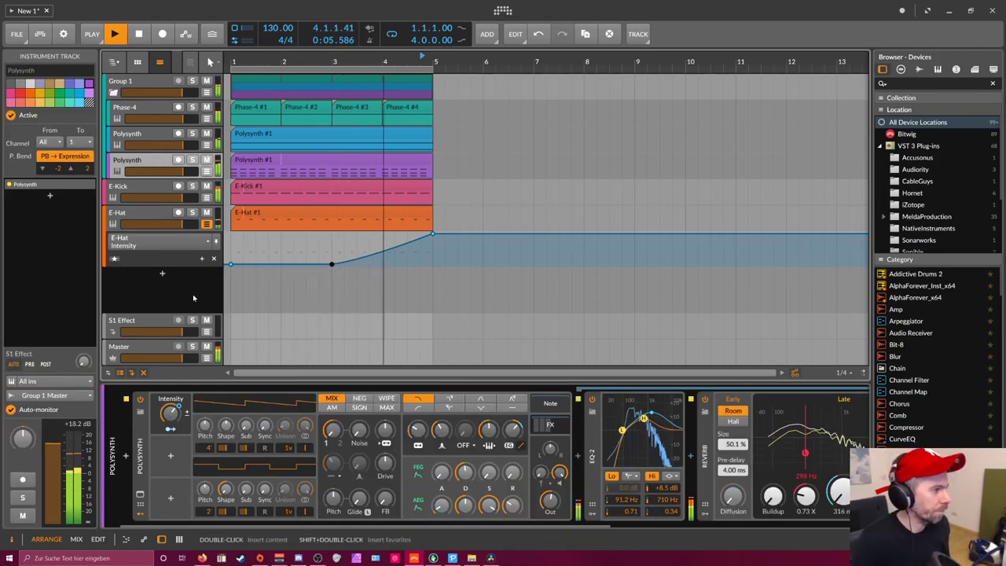
{"action": "key", "text": "space"}
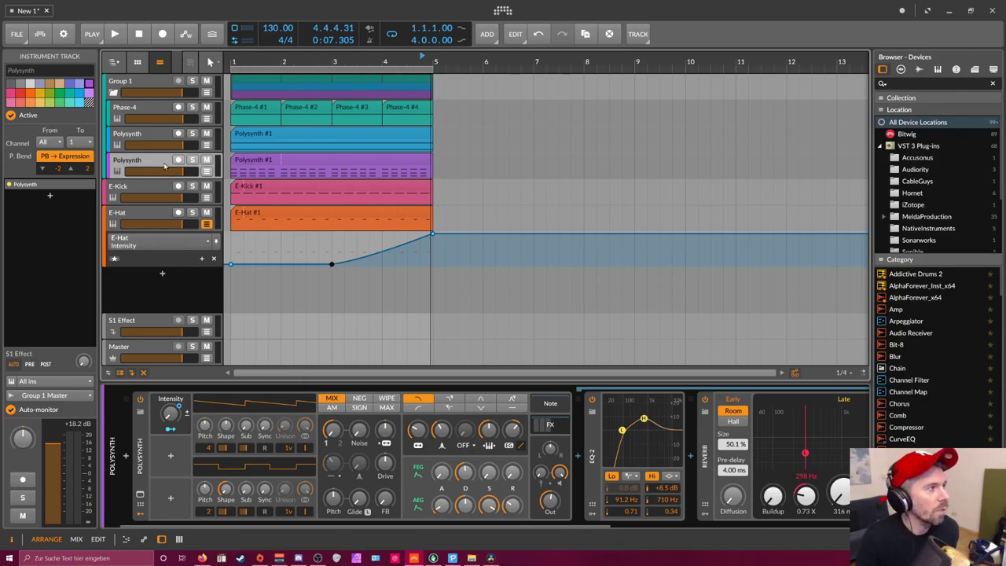
Check the Phase-4 track's automation lane, hide it again and return to the E-Hat track's devices.
{"action": "left_click", "coordinate": [214, 118]}
{"action": "left_click", "coordinate": [209, 118]}
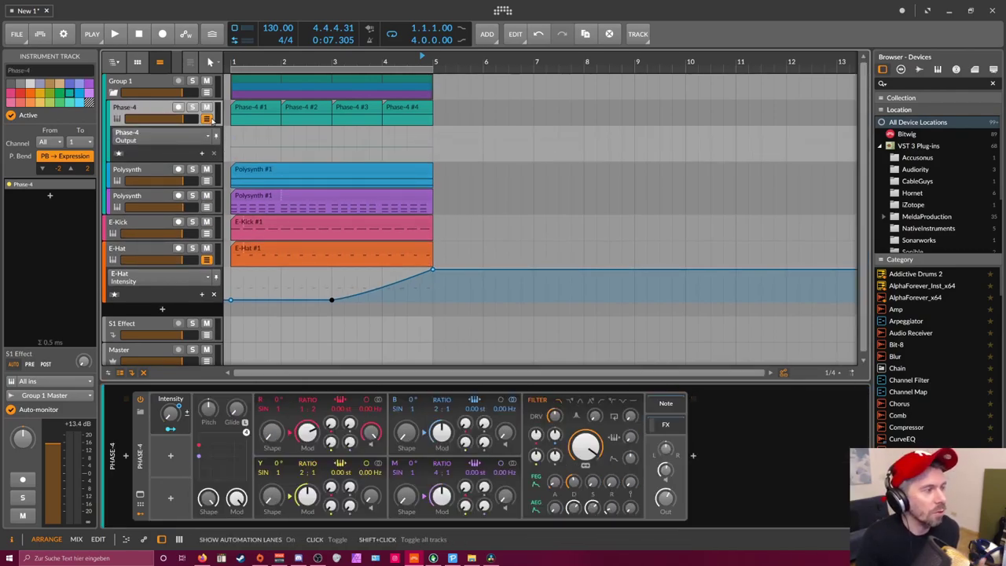
{"action": "left_click", "coordinate": [207, 119]}
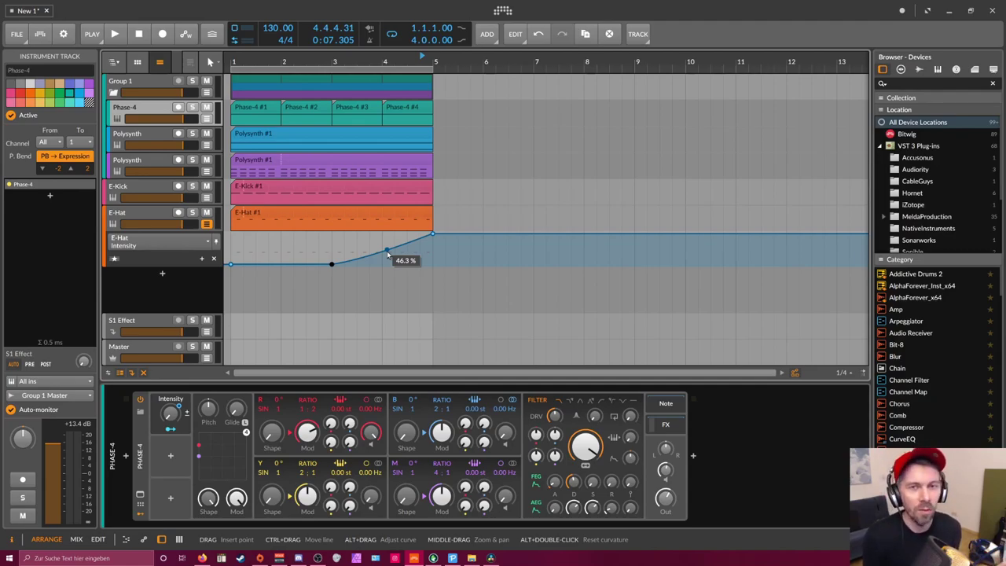
{"action": "left_click", "coordinate": [165, 219]}
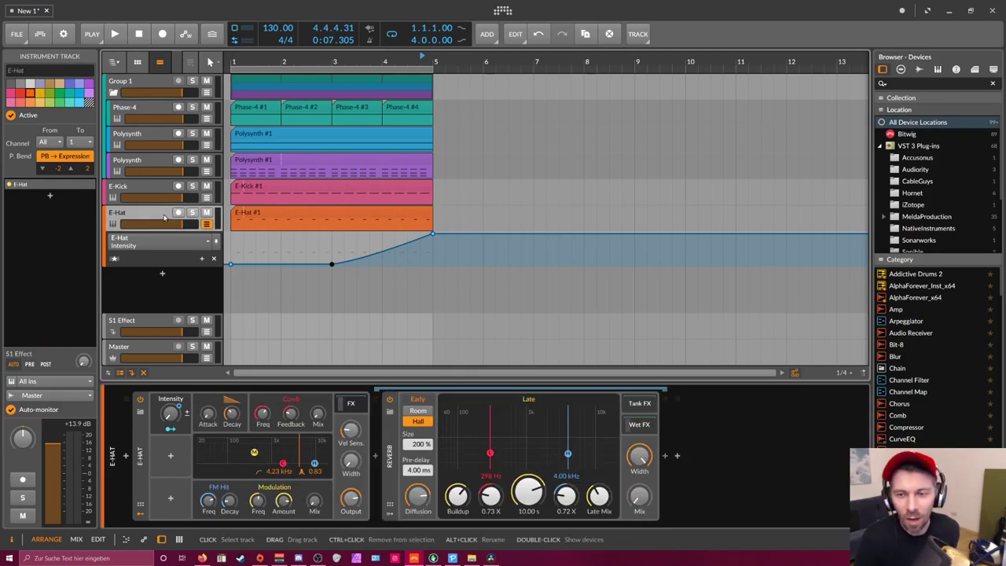